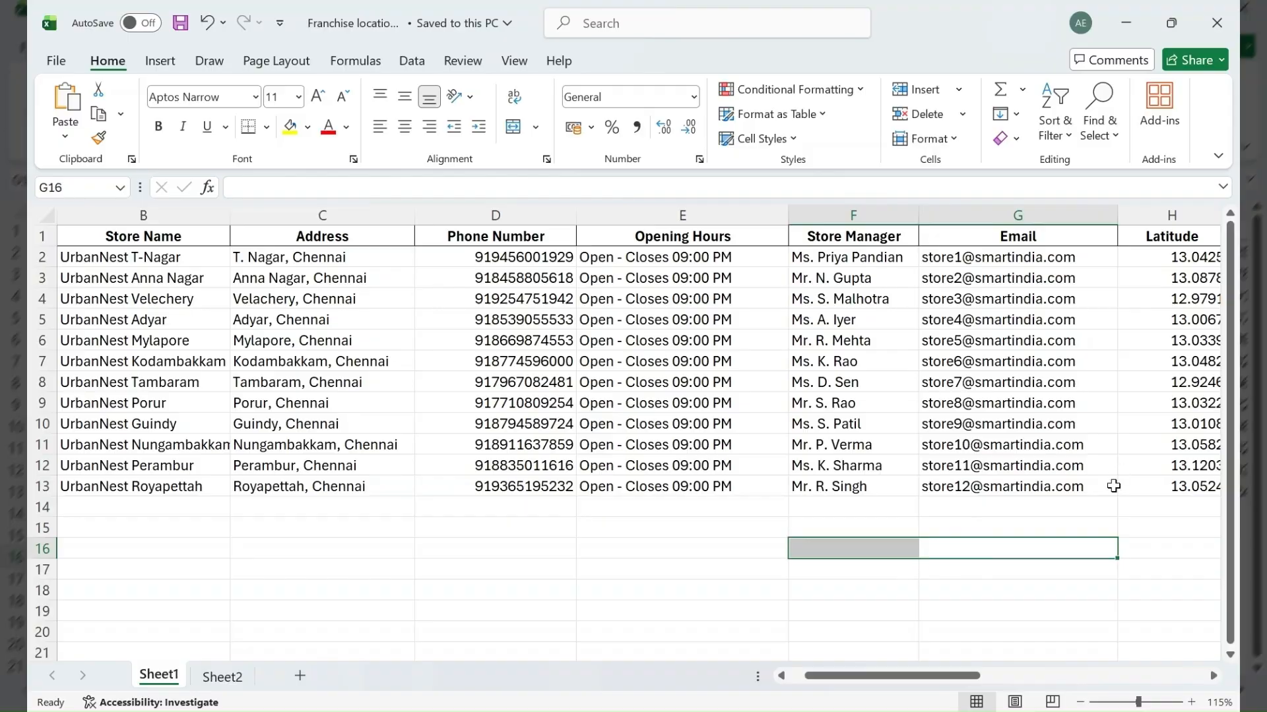
Look over the 12-store UrbanNest franchise list in Excel, including the Royapettah email entry
{"action": "left_click", "coordinate": [1114, 486]}
{"action": "left_click_drag", "start_coordinate": [930, 675], "coordinate": [956, 676]}
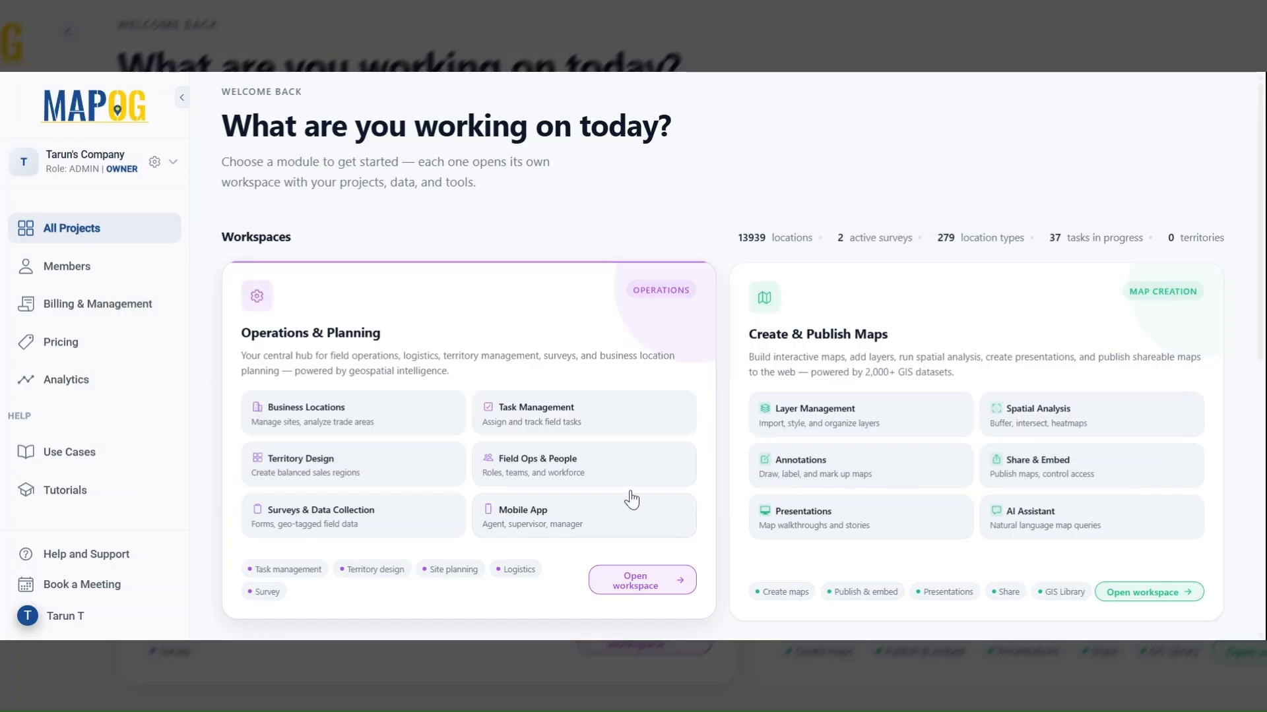
In the Operations & Planning workspace, start a purple location type named Create Mandatory Tasks
{"action": "scroll", "coordinate": [617, 396], "scroll_direction": "down", "scroll_amount": 3}
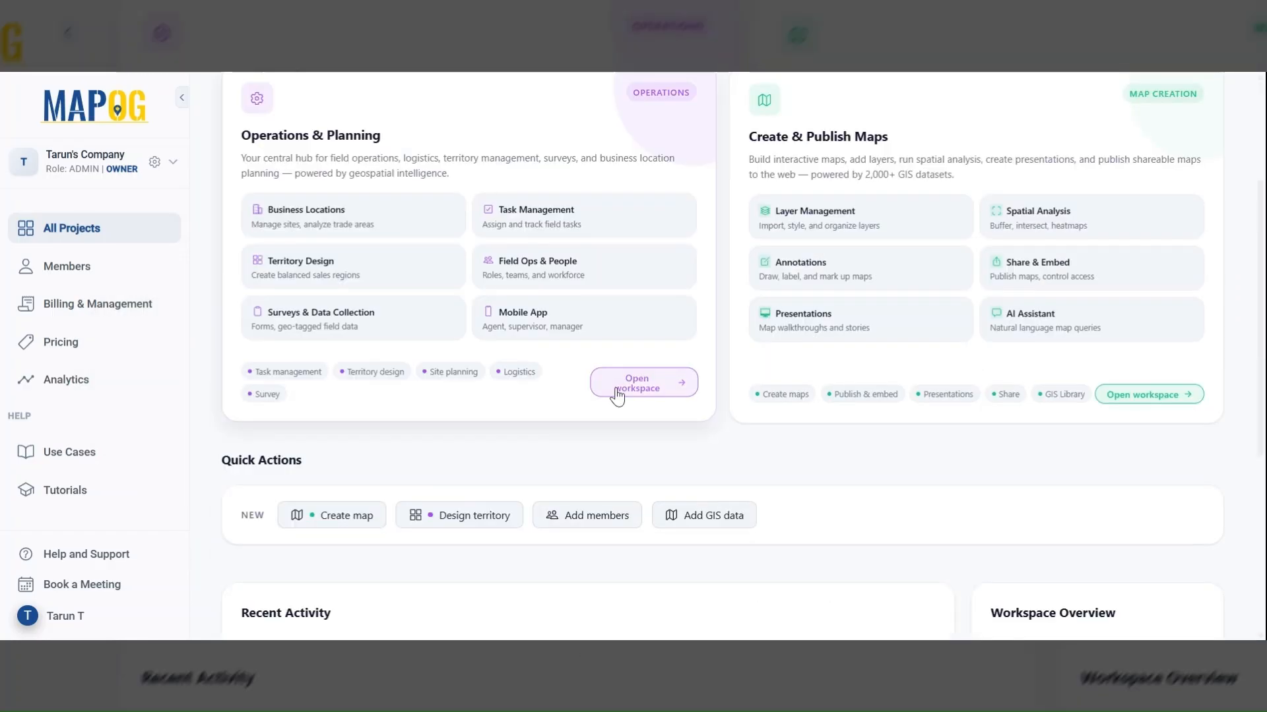
{"action": "left_click", "coordinate": [633, 386]}
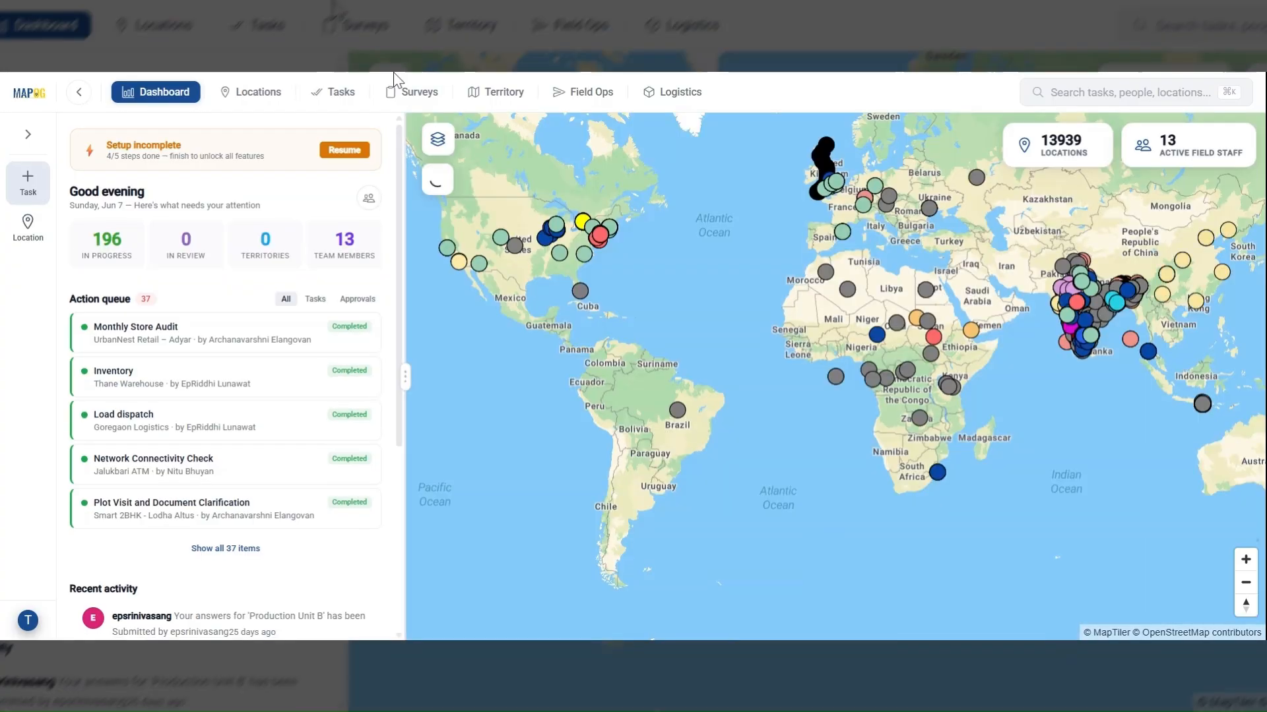
{"action": "left_click", "coordinate": [253, 92]}
{"action": "left_click", "coordinate": [356, 171]}
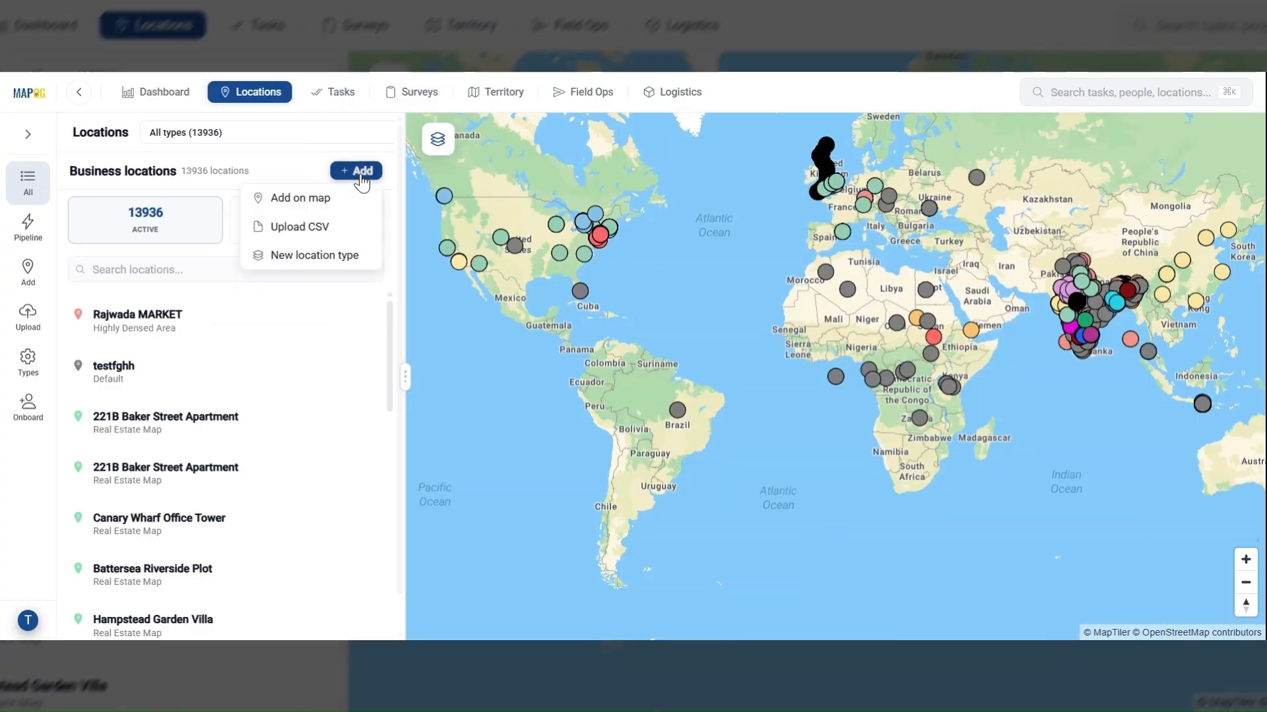
{"action": "left_click", "coordinate": [338, 262]}
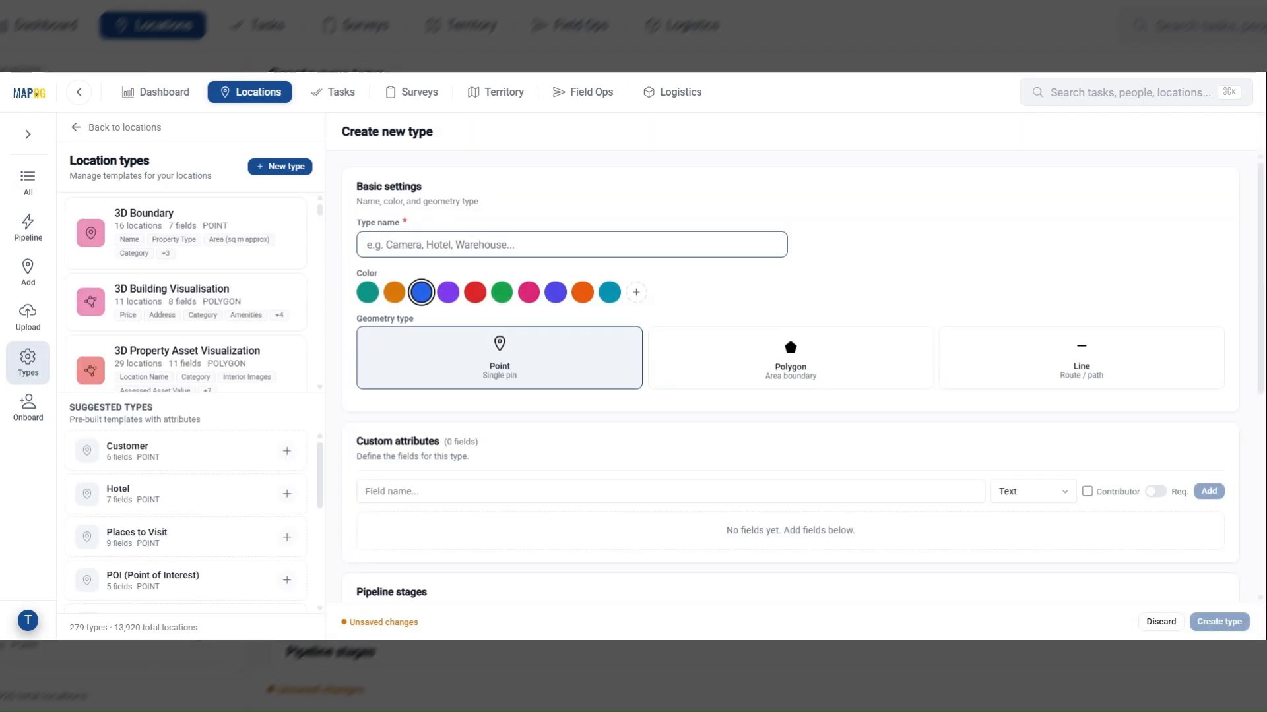
{"action": "type", "text": "Create Mandatory Tasks"}
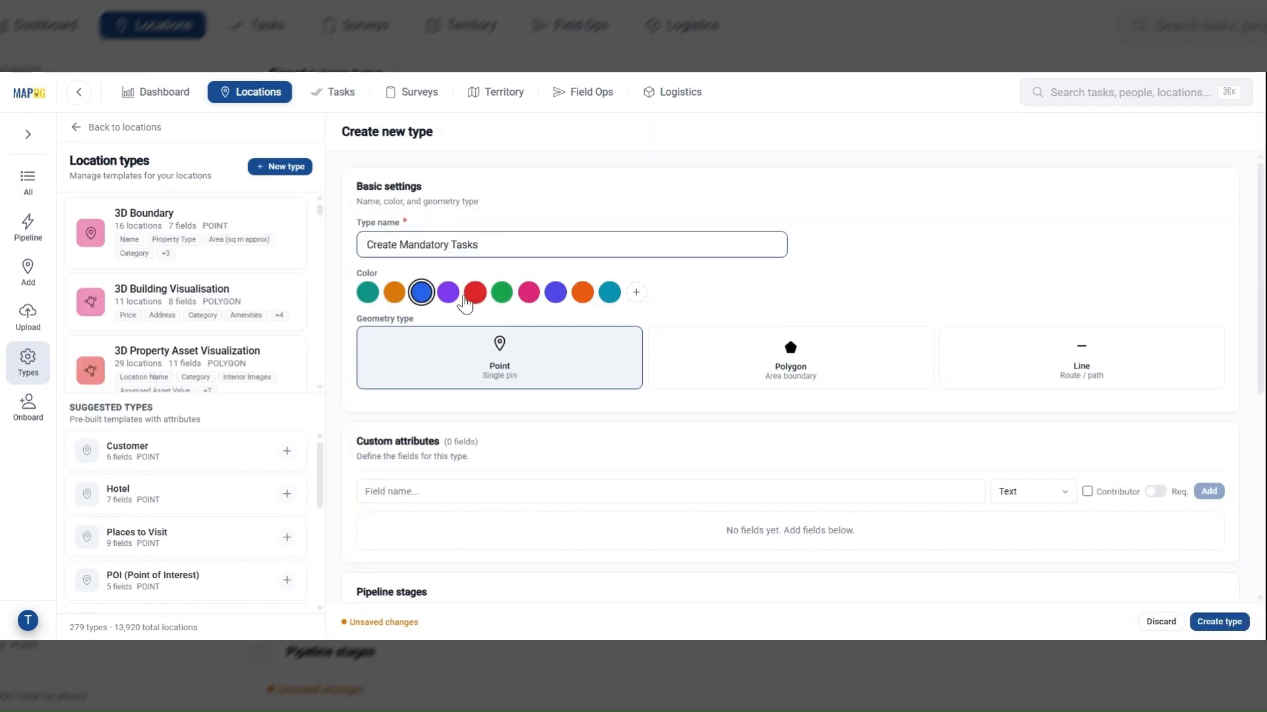
{"action": "left_click", "coordinate": [448, 292]}
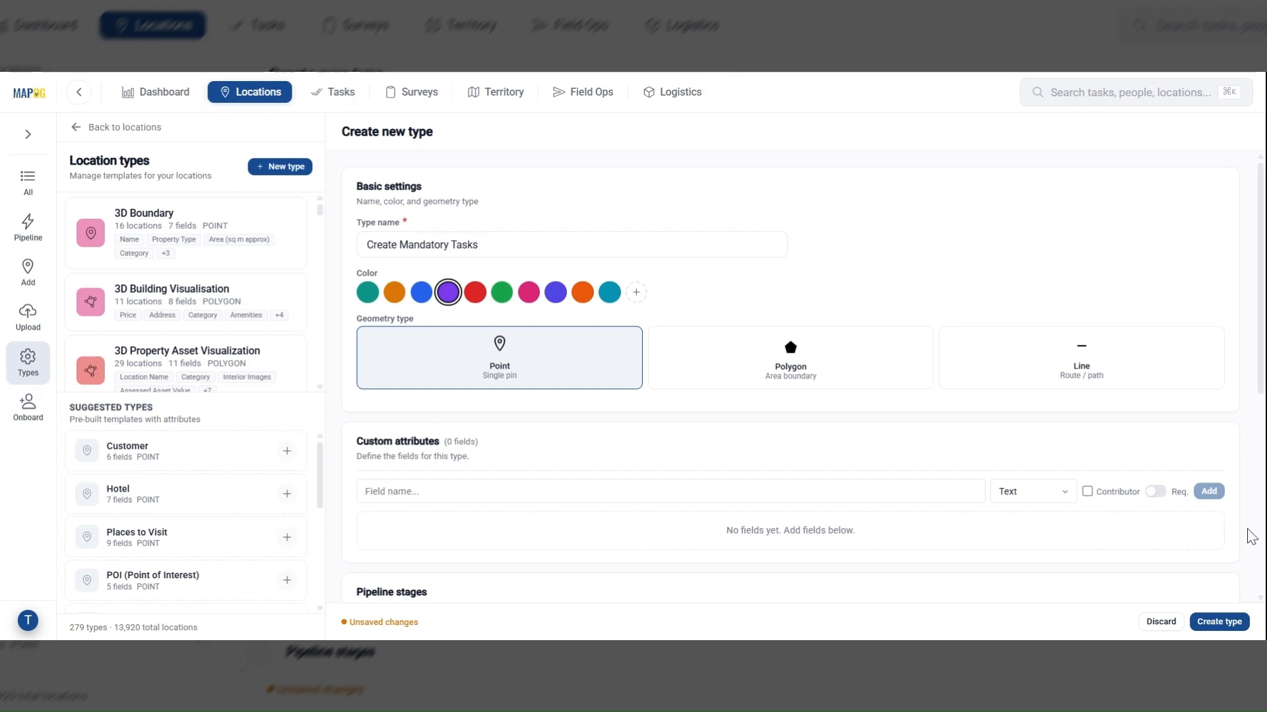
Add a required, contributor-editable Address attribute to the type
{"action": "scroll", "coordinate": [1252, 537], "scroll_direction": "down", "scroll_amount": 2}
{"action": "type", "text": "Address"}
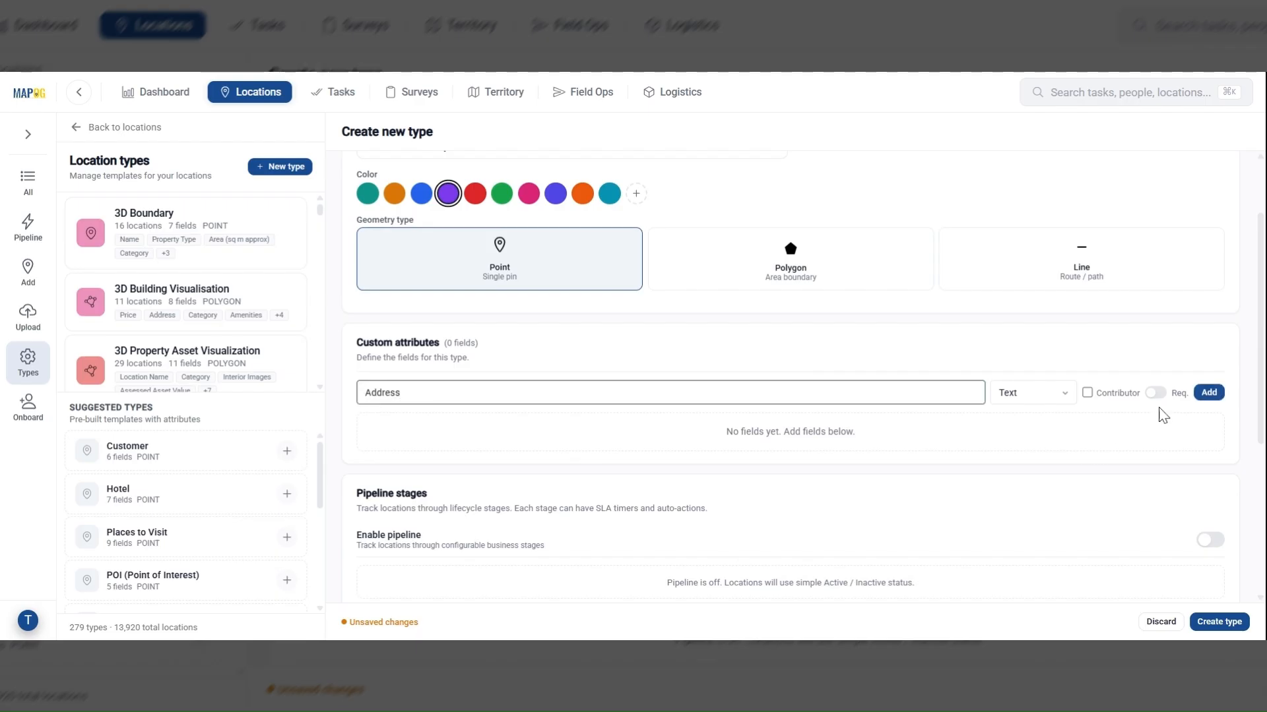
{"action": "key", "text": "Tab"}
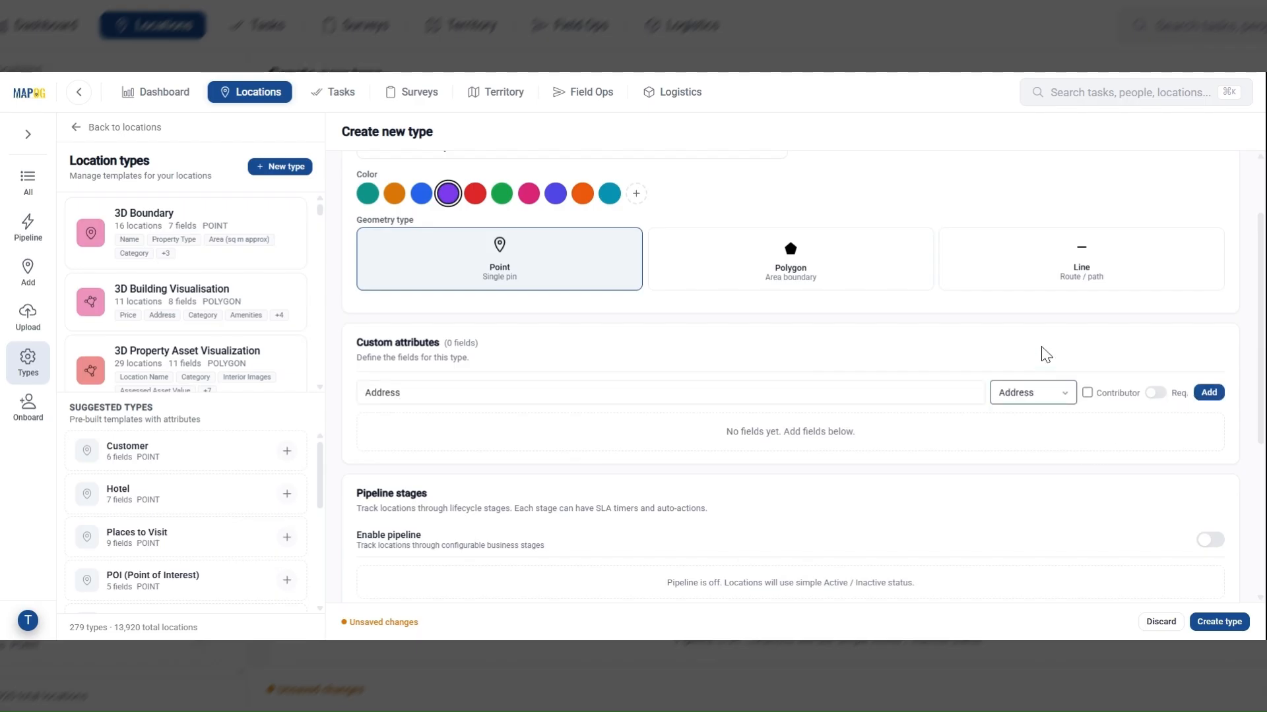
{"action": "left_click", "coordinate": [1088, 394]}
{"action": "left_click", "coordinate": [1155, 393]}
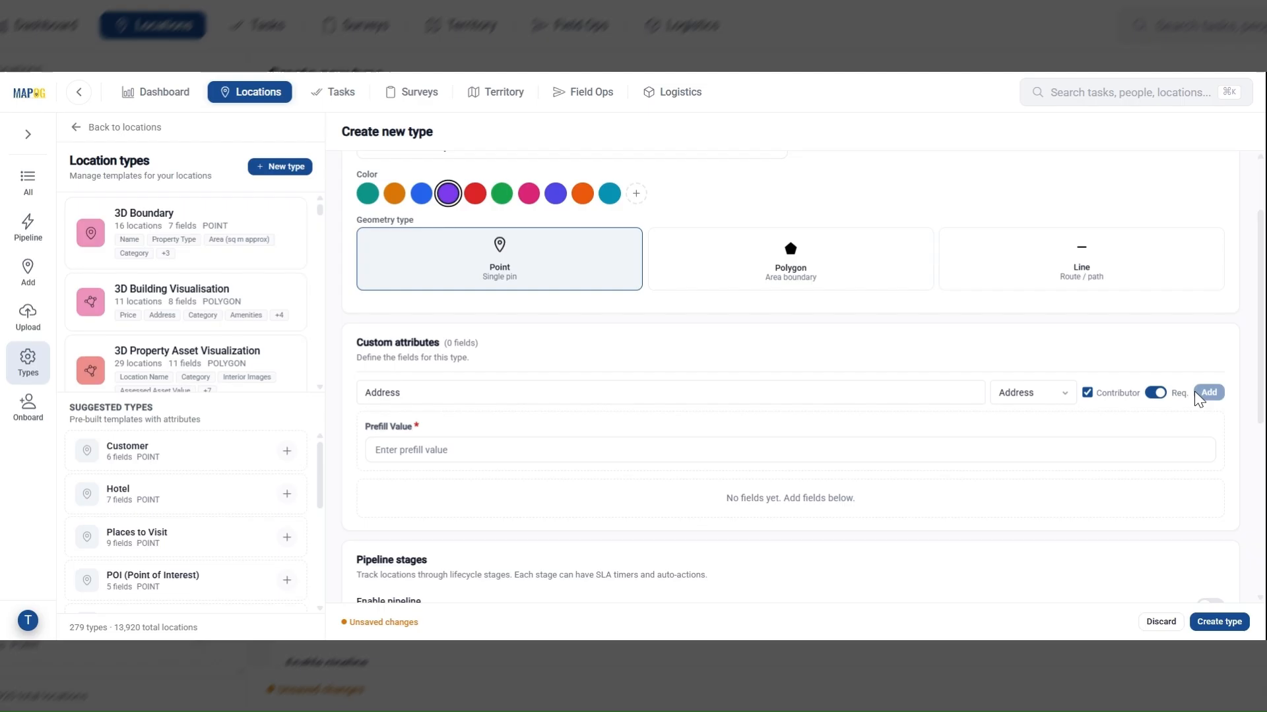
{"action": "left_click", "coordinate": [1209, 393]}
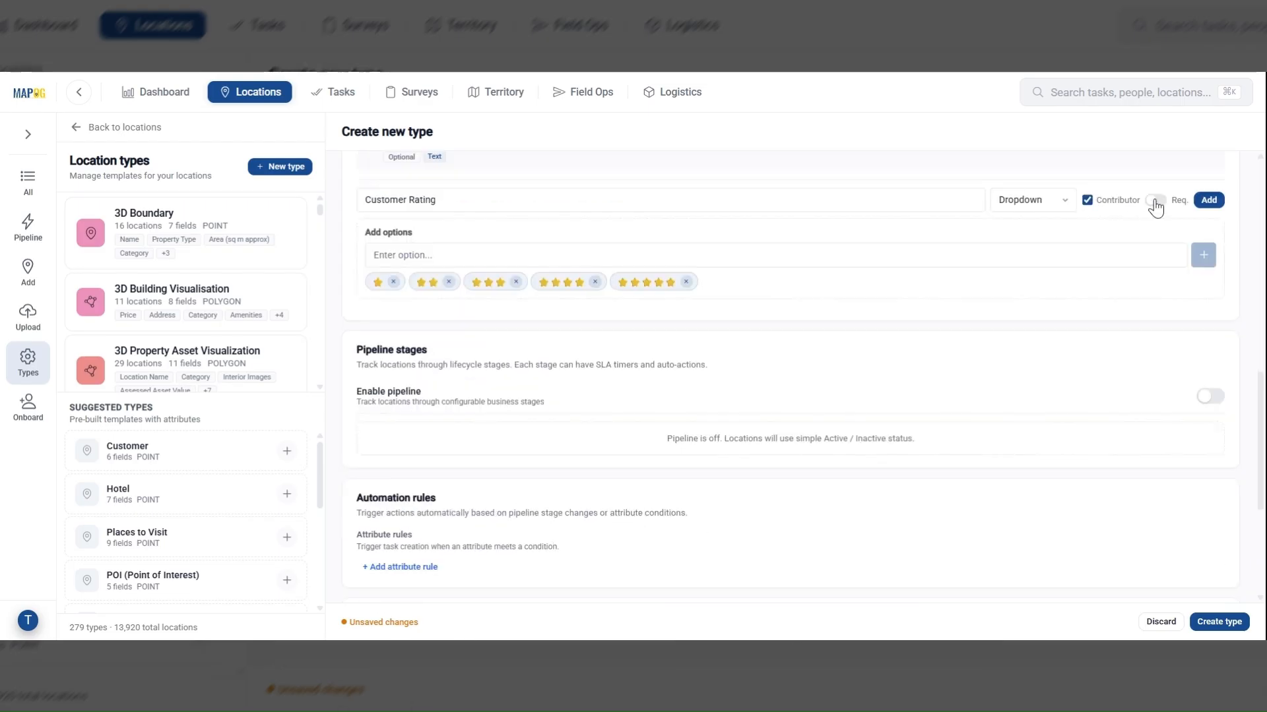
Add Customer Rating as a required attribute and save the Create Mandatory Tasks type
{"action": "left_click", "coordinate": [1155, 201]}
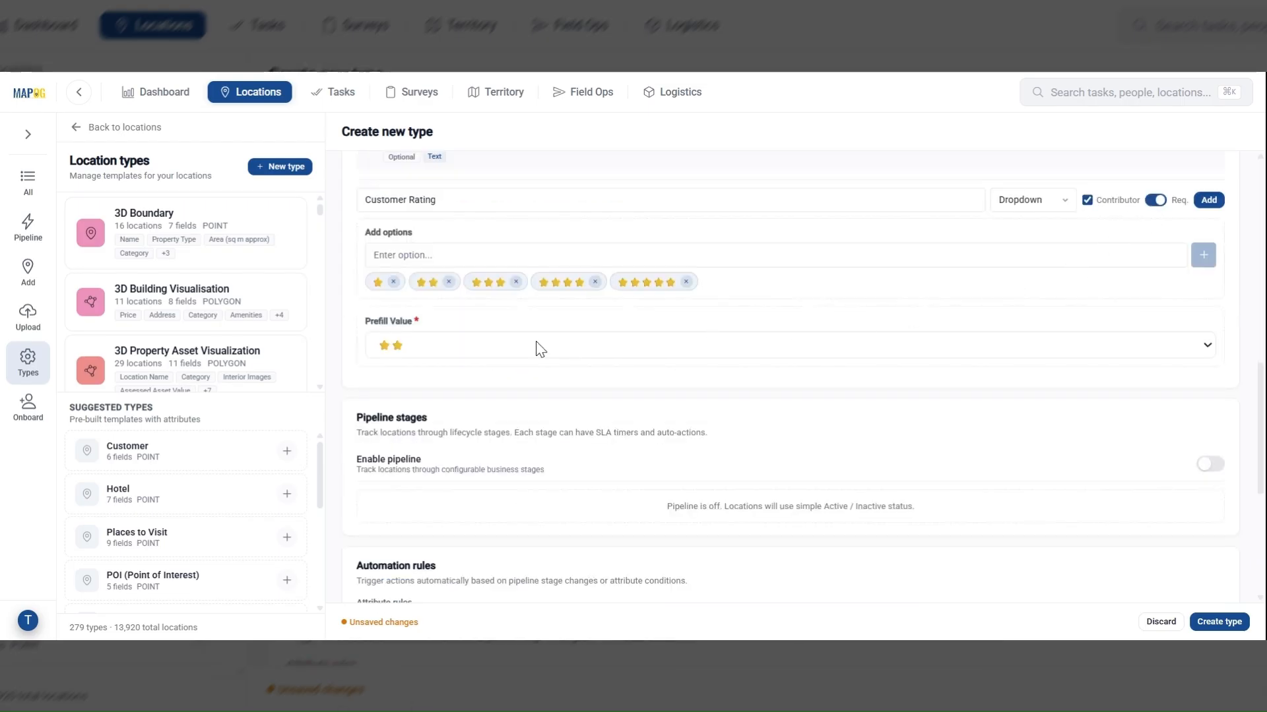
{"action": "scroll", "coordinate": [878, 415], "scroll_direction": "up", "scroll_amount": 7}
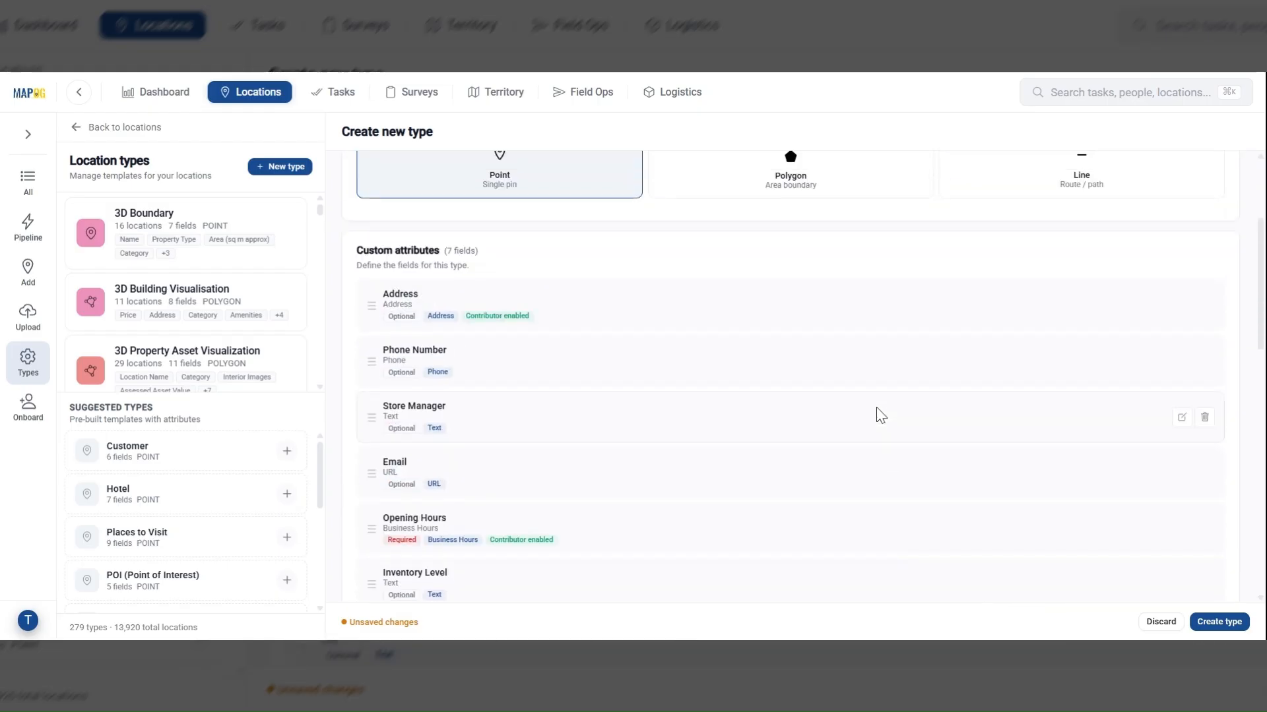
{"action": "scroll", "coordinate": [878, 415], "scroll_direction": "down", "scroll_amount": 4}
{"action": "left_click", "coordinate": [1213, 398]}
{"action": "scroll", "coordinate": [634, 475], "scroll_direction": "up", "scroll_amount": 5}
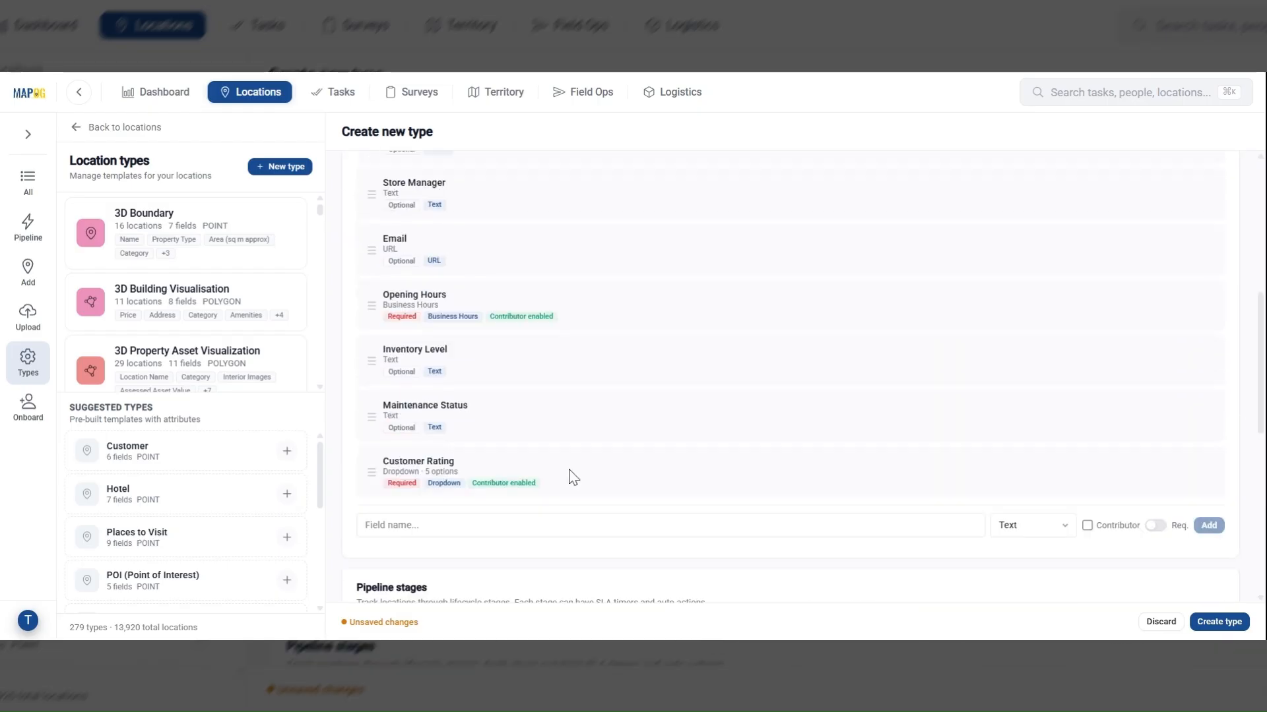
{"action": "scroll", "coordinate": [571, 476], "scroll_direction": "down", "scroll_amount": 8}
{"action": "scroll", "coordinate": [571, 476], "scroll_direction": "down", "scroll_amount": 4}
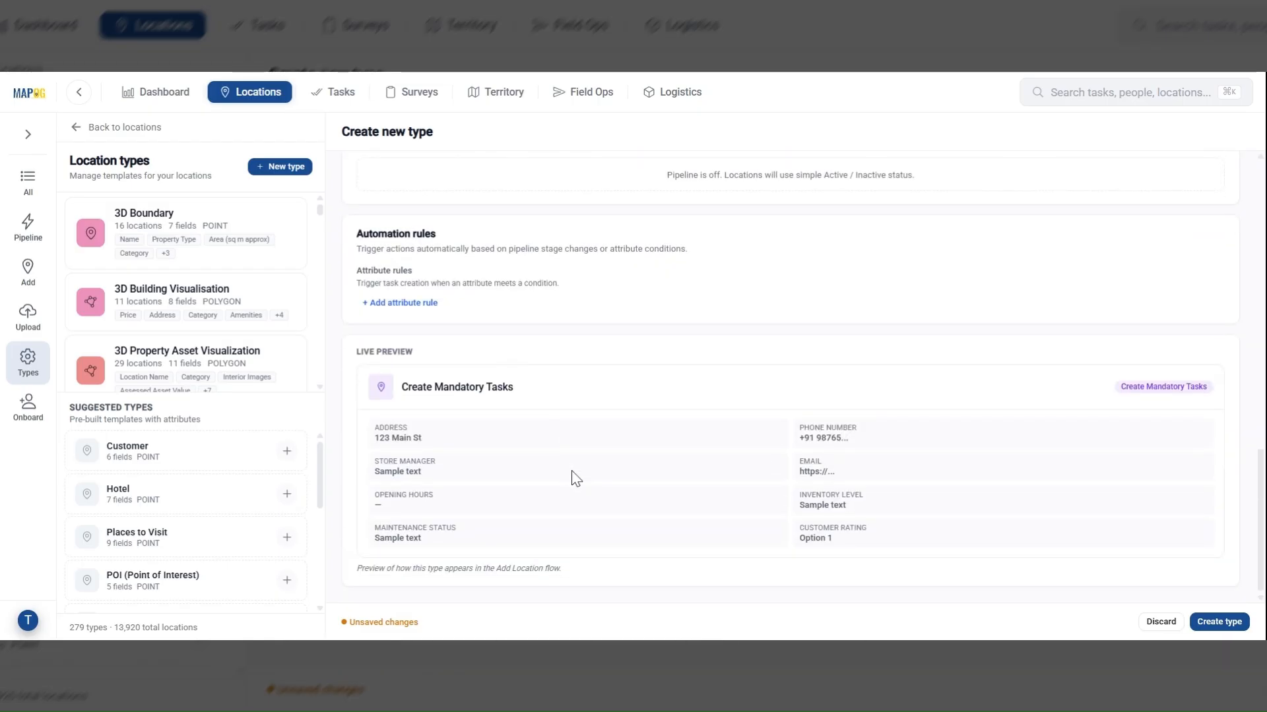
{"action": "left_click", "coordinate": [1220, 623]}
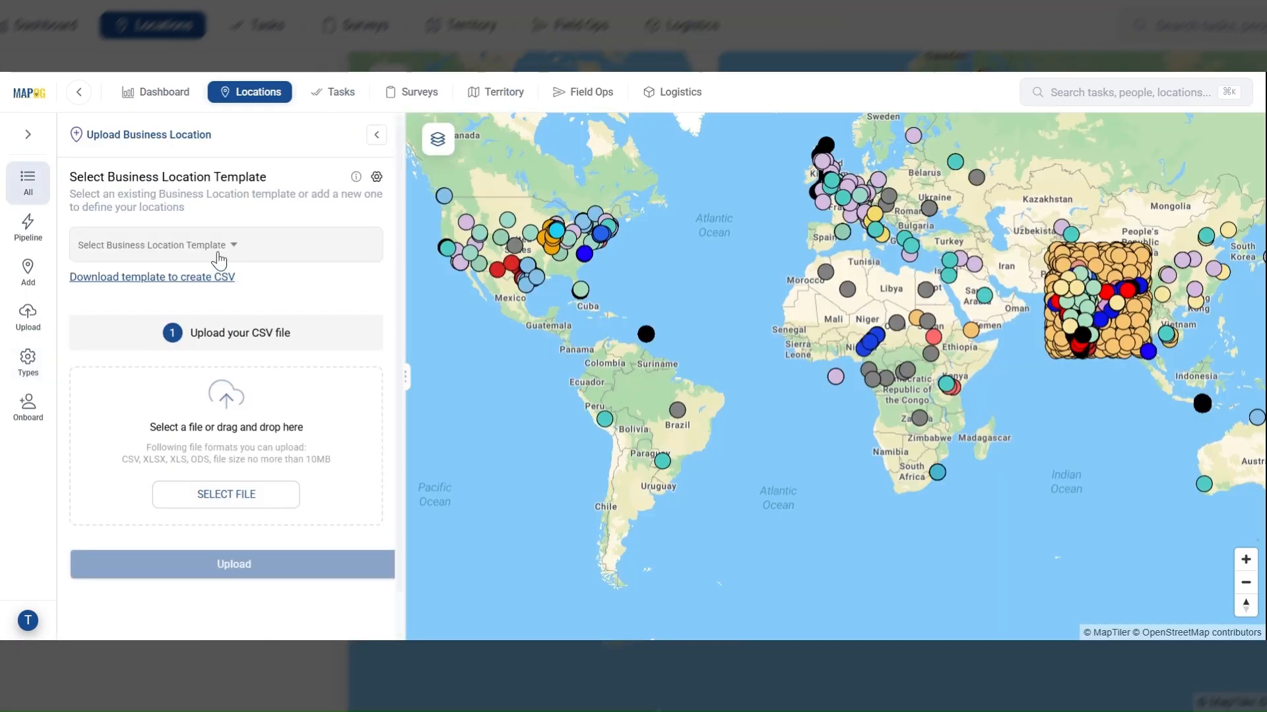
Choose the Create Mandatory Tasks template and upload Franchise location list.xlsx
{"action": "left_click", "coordinate": [223, 268]}
{"action": "scroll", "coordinate": [196, 415], "scroll_direction": "down", "scroll_amount": 6}
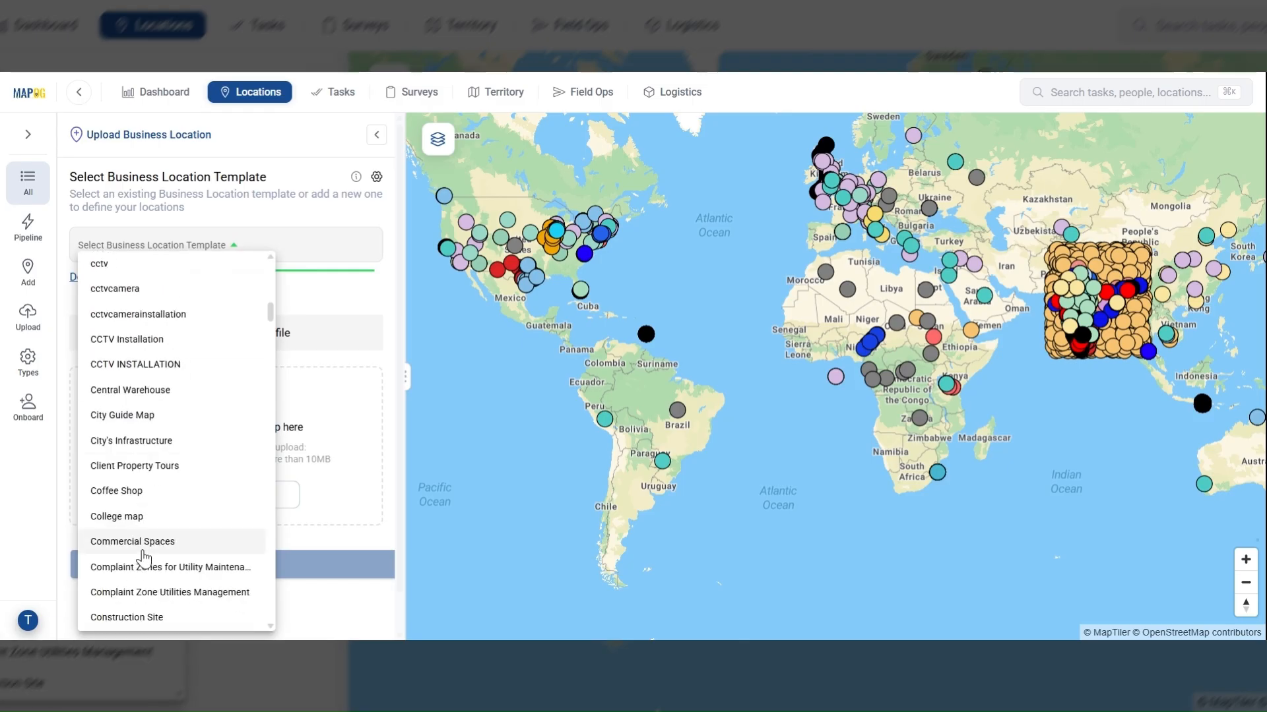
{"action": "scroll", "coordinate": [156, 603], "scroll_direction": "down", "scroll_amount": 6}
{"action": "left_click", "coordinate": [191, 272]}
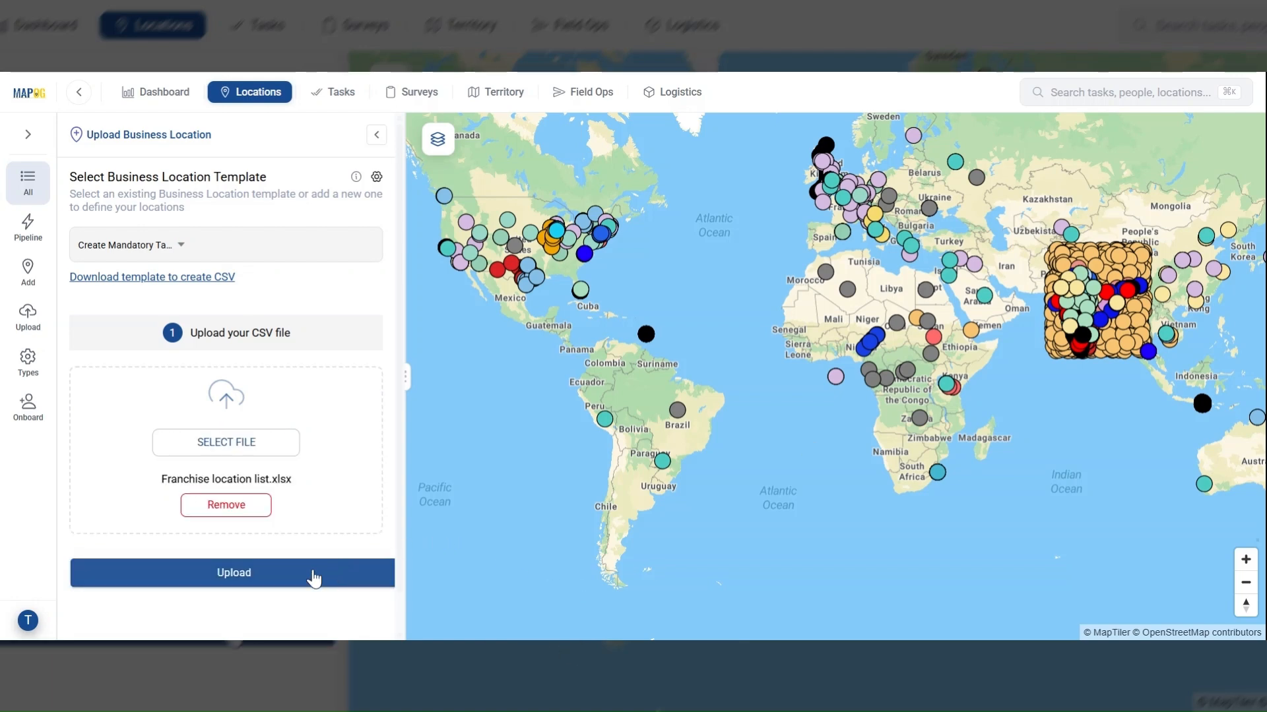
{"action": "left_click", "coordinate": [314, 579]}
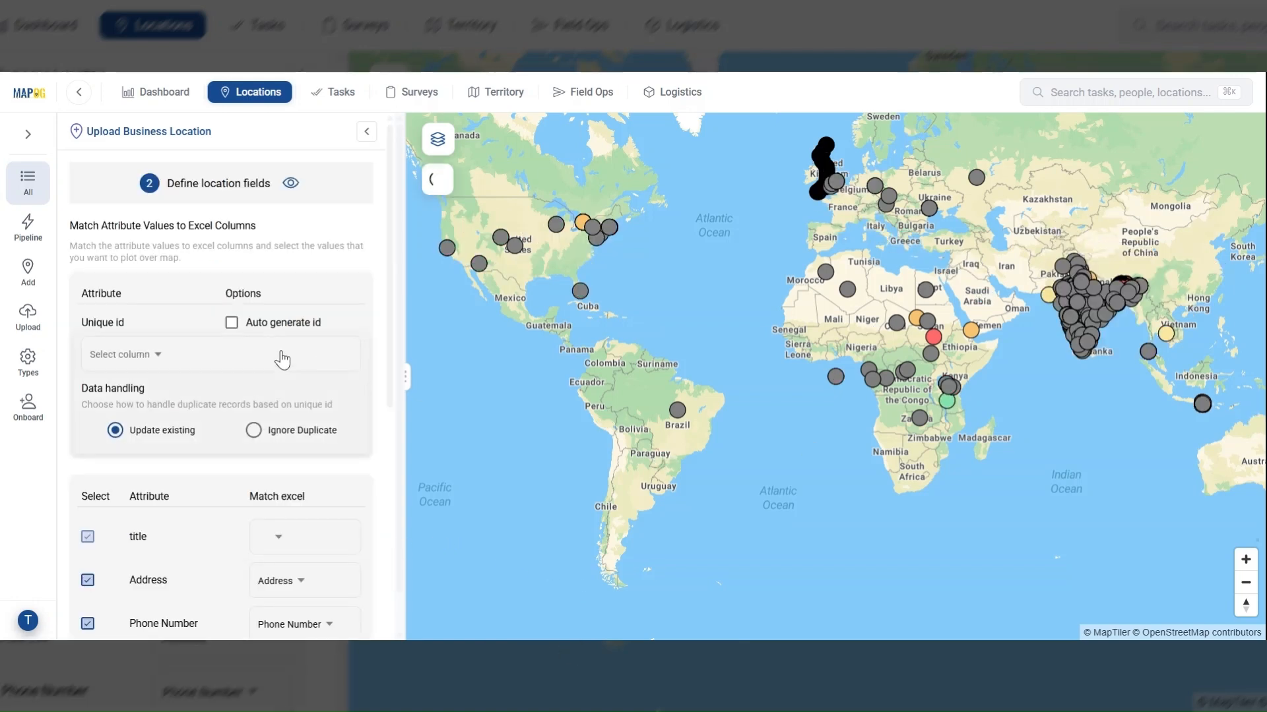
Map Location ID as the unique id and Store Name as the location title
{"action": "left_click", "coordinate": [269, 361]}
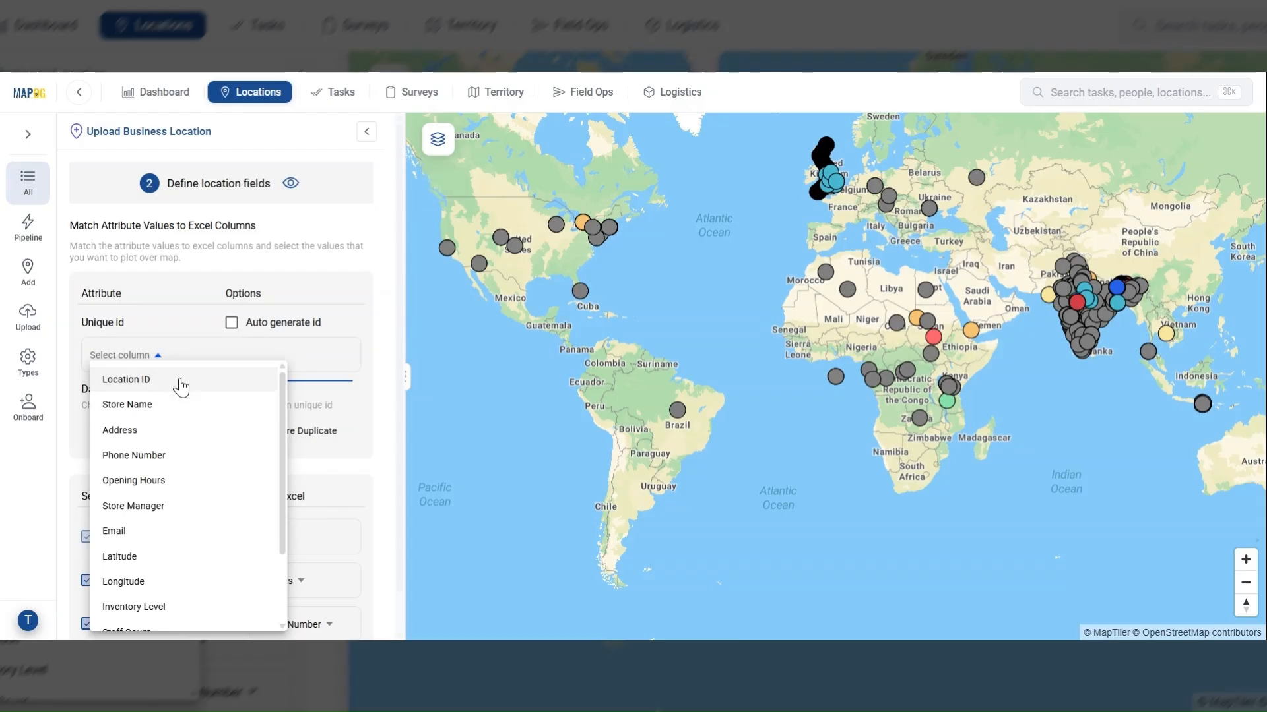
{"action": "left_click", "coordinate": [179, 381]}
{"action": "scroll", "coordinate": [300, 425], "scroll_direction": "down", "scroll_amount": 2}
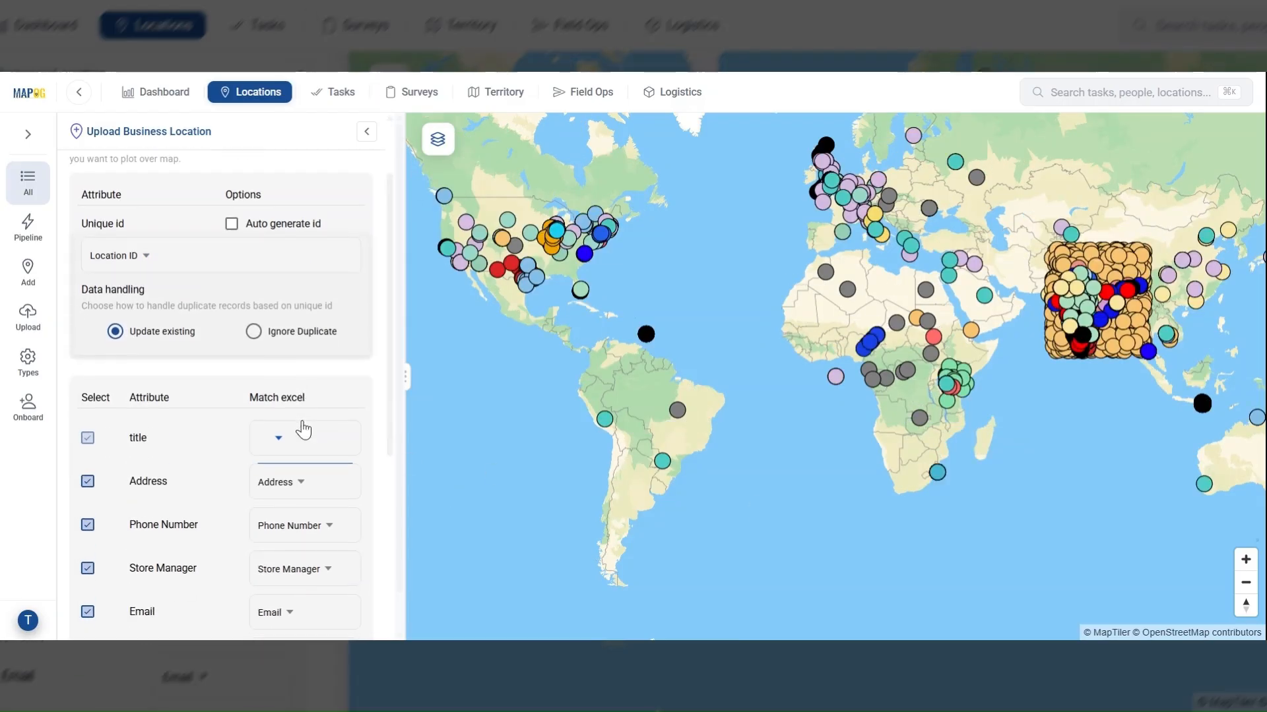
{"action": "left_click", "coordinate": [300, 425]}
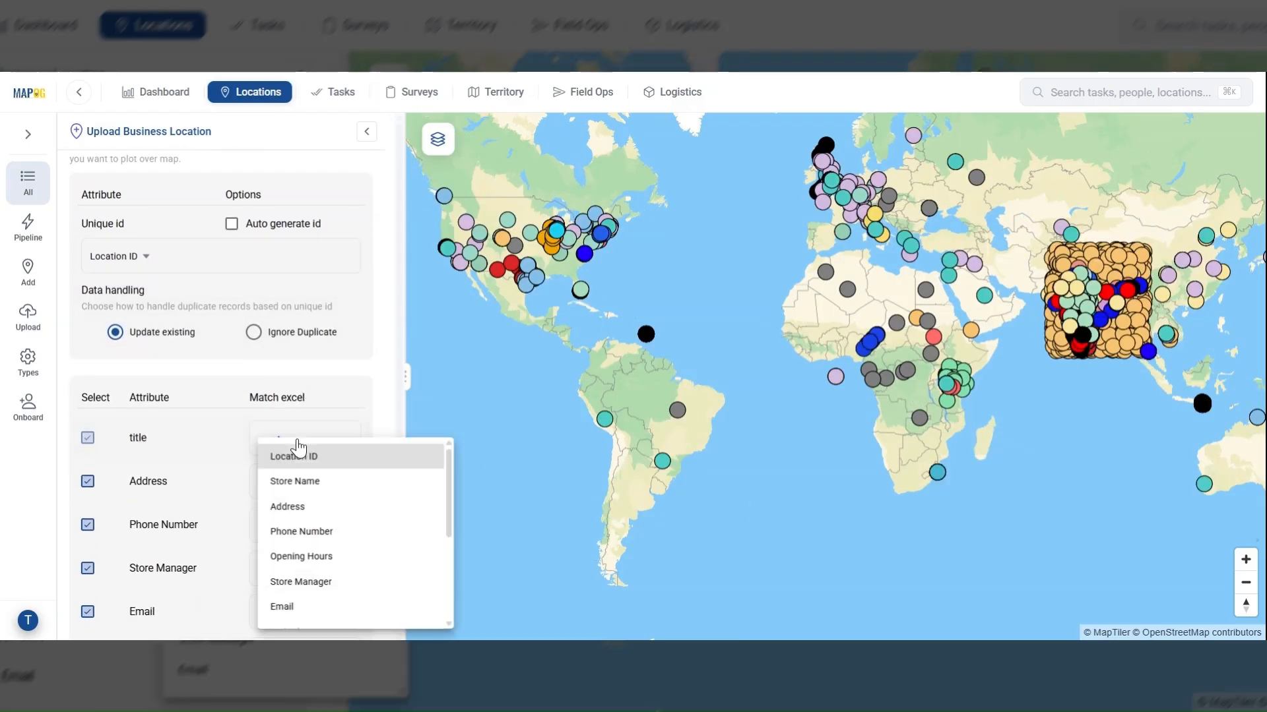
{"action": "left_click", "coordinate": [294, 484]}
Map the Latitude and Longitude columns and submit the import
{"action": "scroll", "coordinate": [327, 425], "scroll_direction": "down", "scroll_amount": 6}
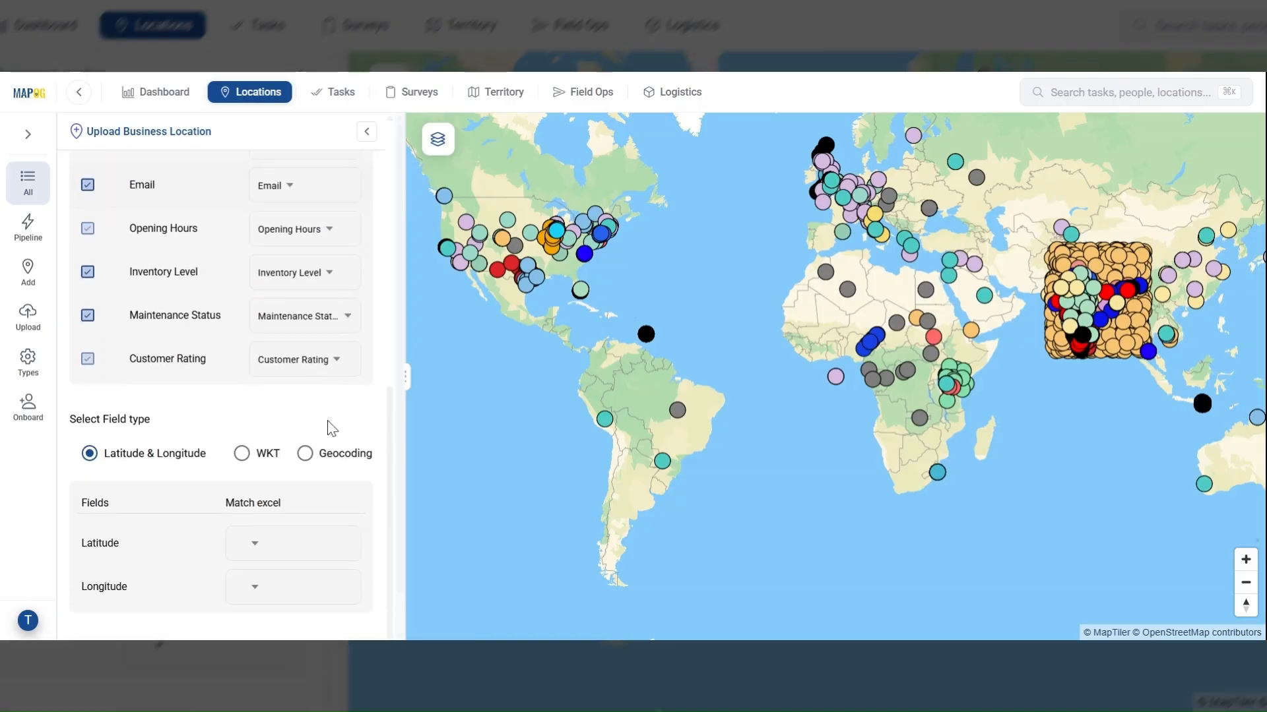
{"action": "left_click", "coordinate": [290, 543]}
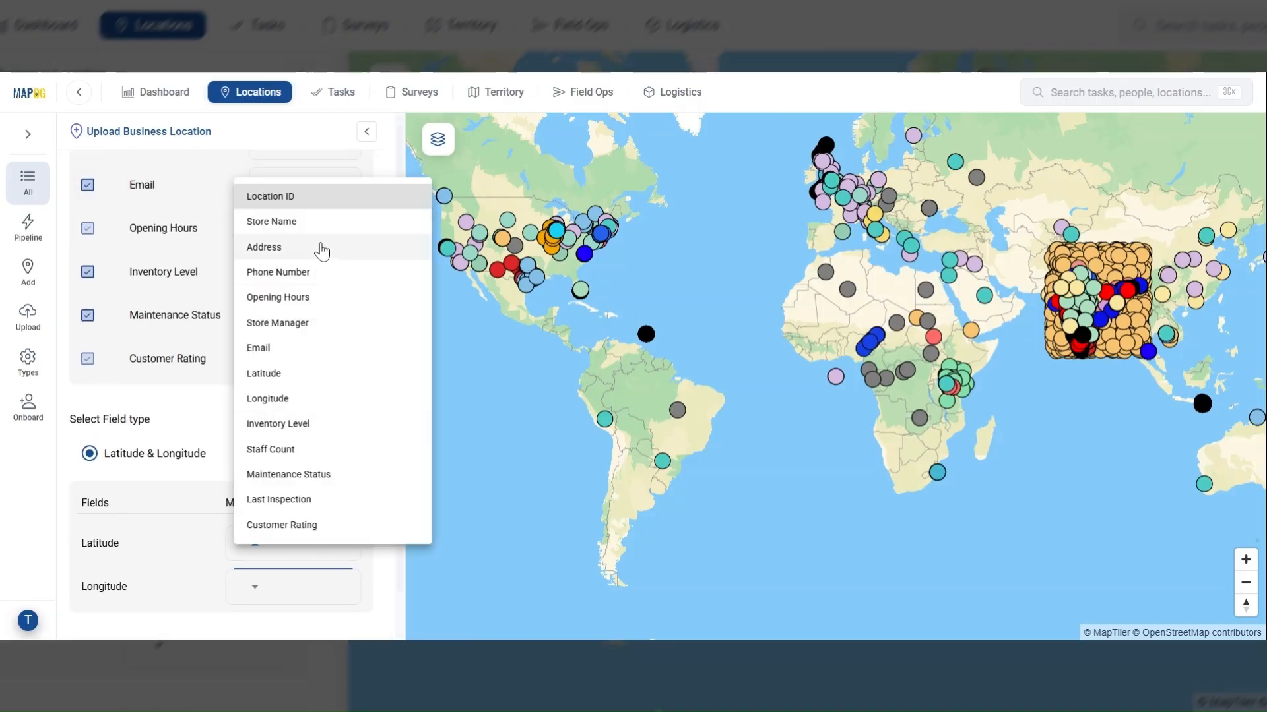
{"action": "left_click", "coordinate": [287, 371]}
{"action": "left_click", "coordinate": [283, 596]}
{"action": "left_click", "coordinate": [284, 441]}
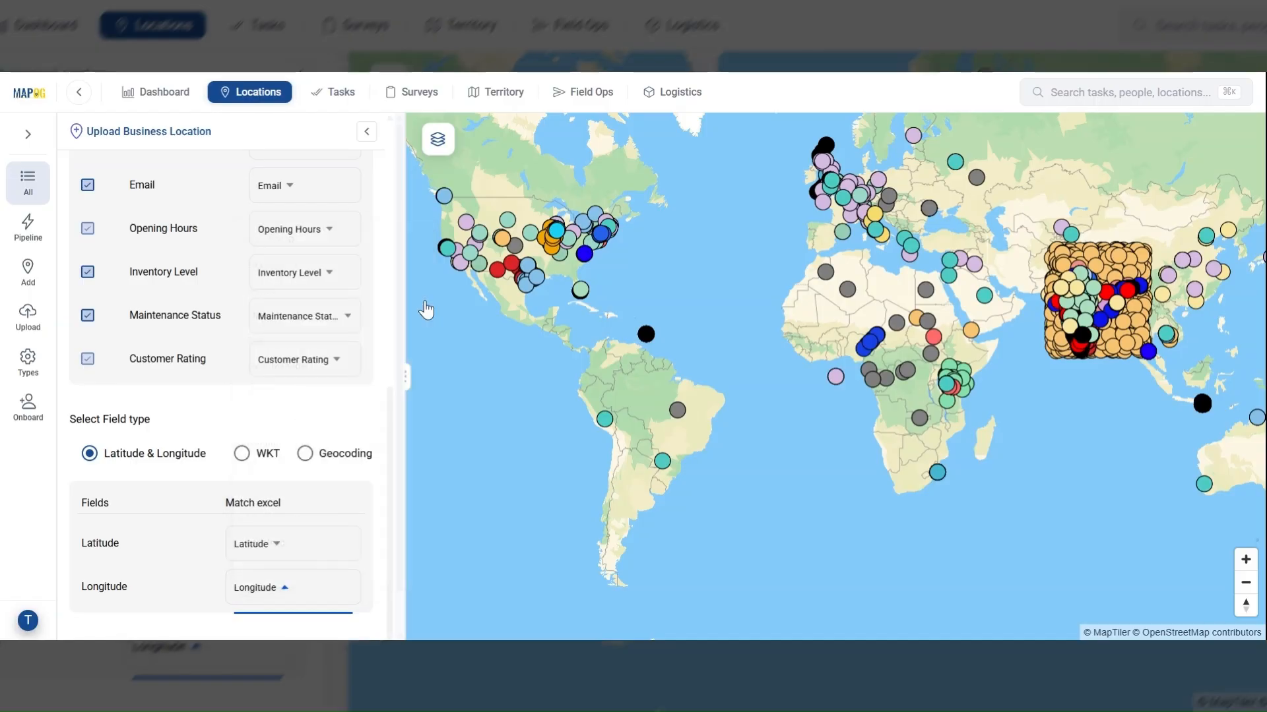
{"action": "scroll", "coordinate": [317, 340], "scroll_direction": "down", "scroll_amount": 1}
{"action": "left_click", "coordinate": [264, 505]}
{"action": "left_click", "coordinate": [212, 419]}
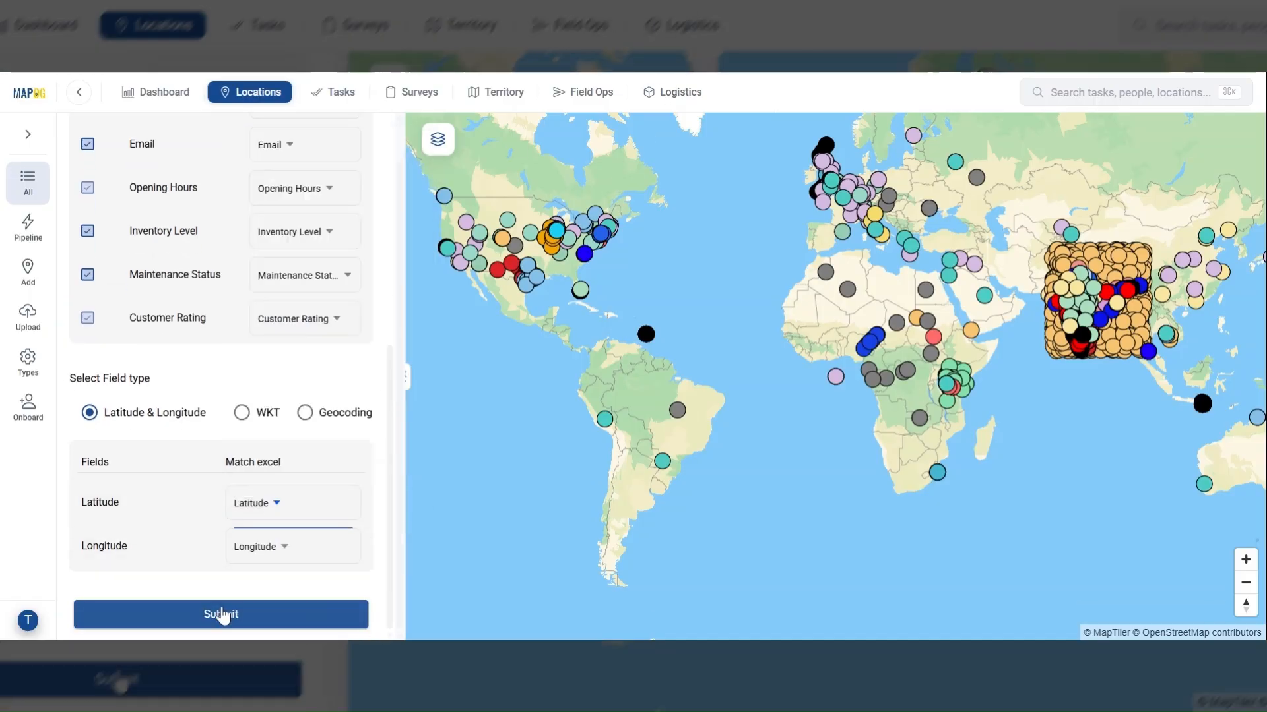
{"action": "left_click", "coordinate": [221, 614]}
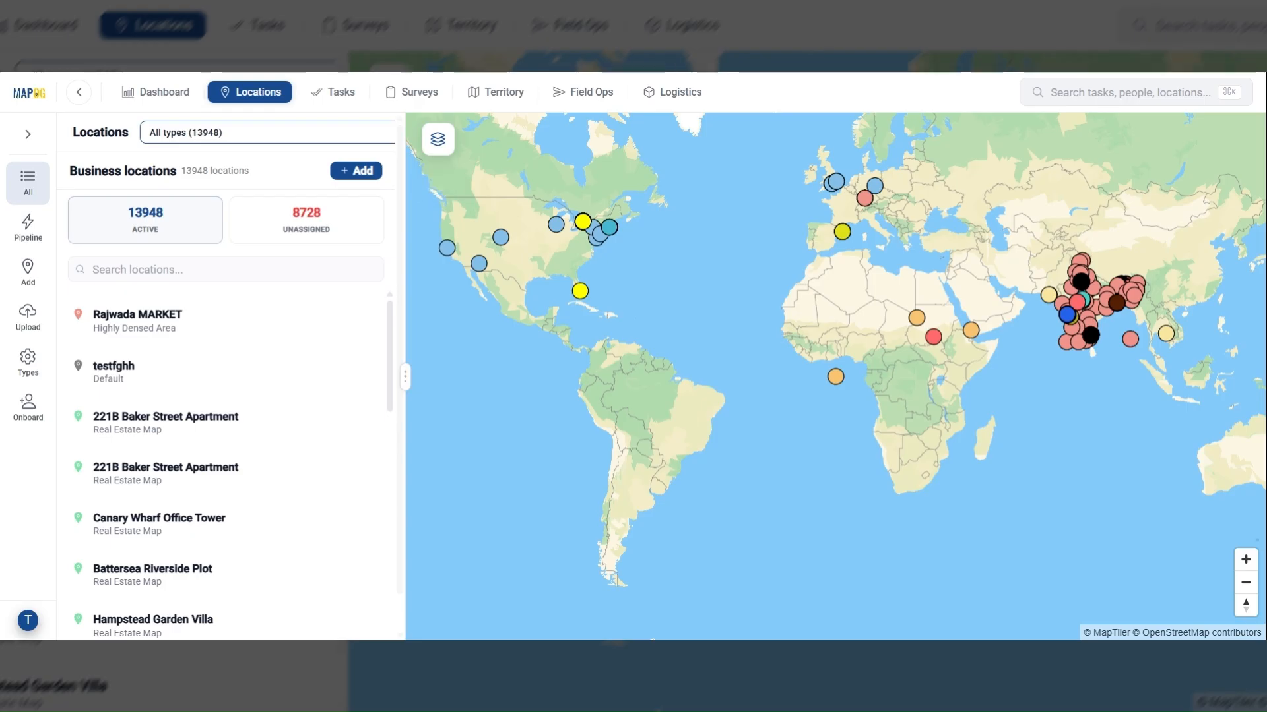
Filter locations to the Create Mandatory Task type and open UrbanNest T-Nagar's details
{"action": "left_click", "coordinate": [264, 514]}
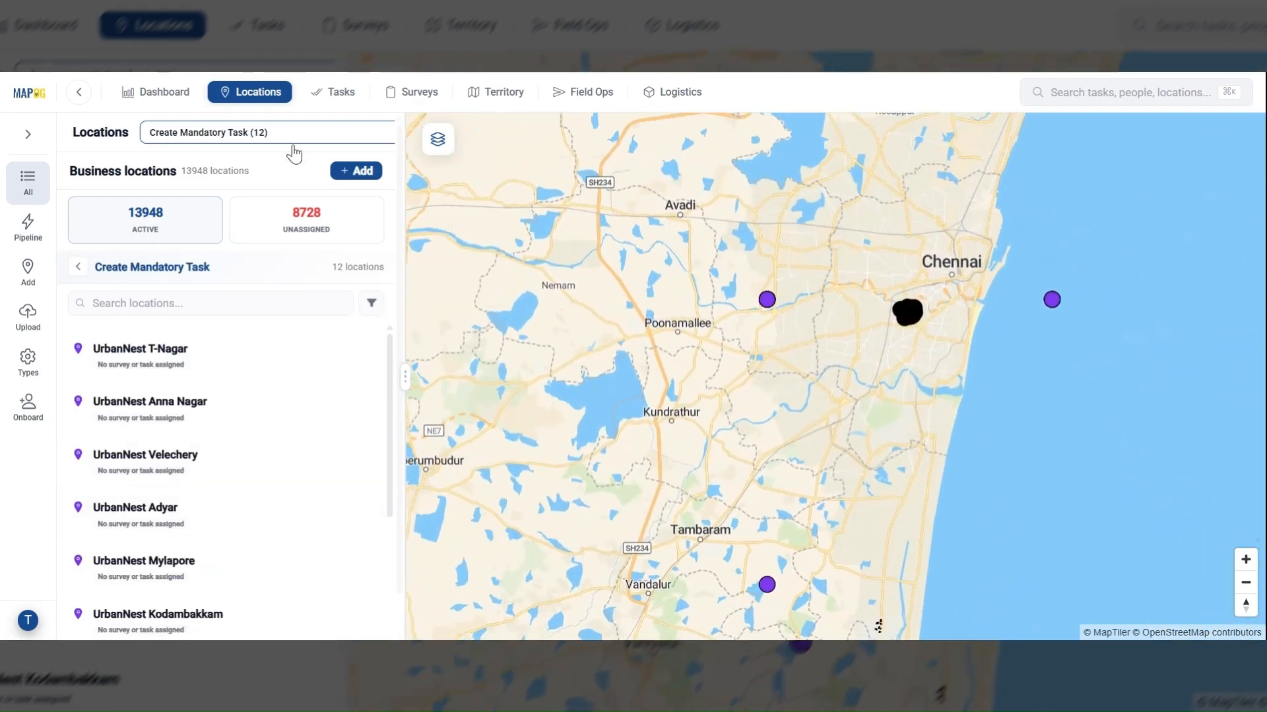
{"action": "left_click", "coordinate": [244, 378]}
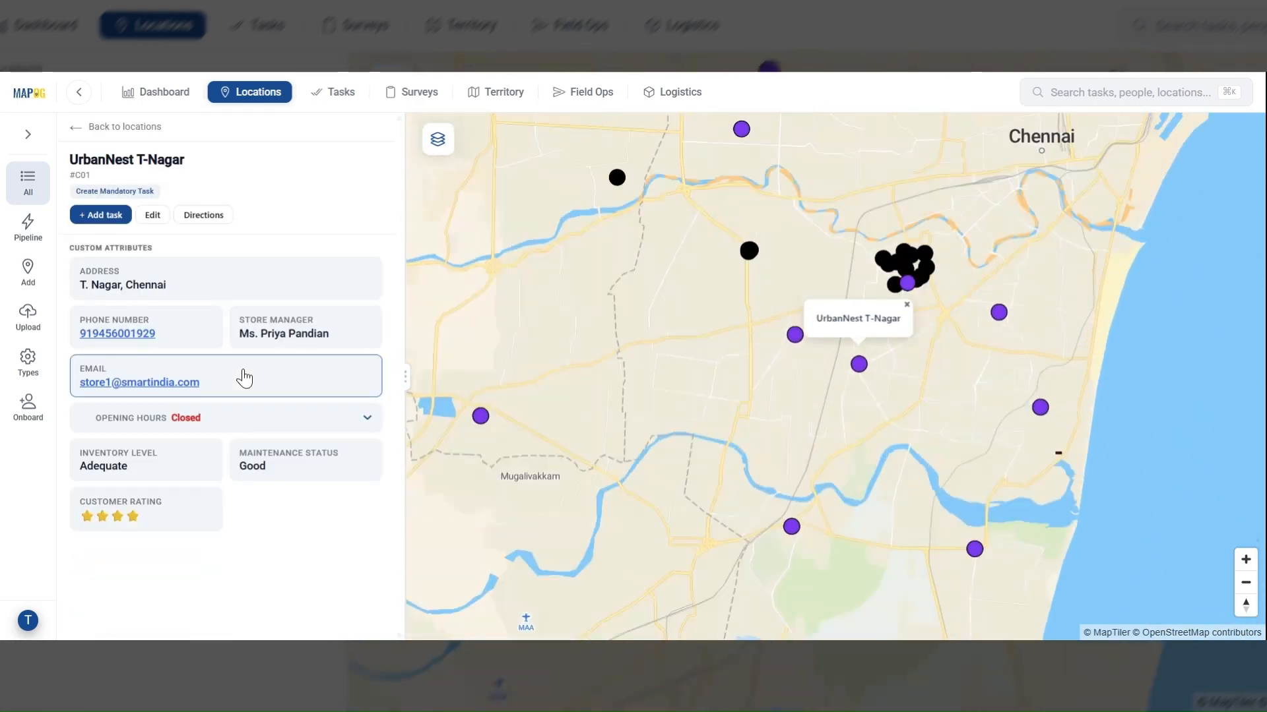
Give UrbanNest T-Nagar the description 'High-performing flagship store in a prime commercial area' and save it
{"action": "left_click", "coordinate": [153, 215]}
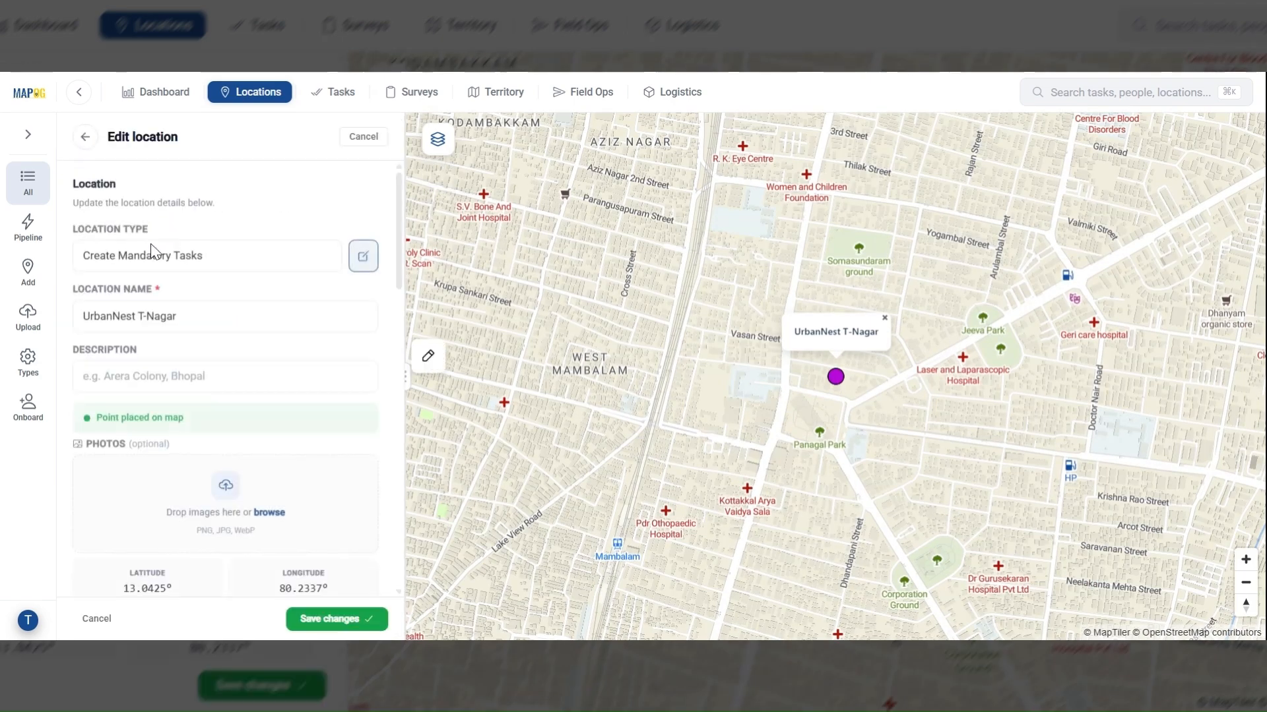
{"action": "type", "text": "High-performing flagship store in a prime commercial area"}
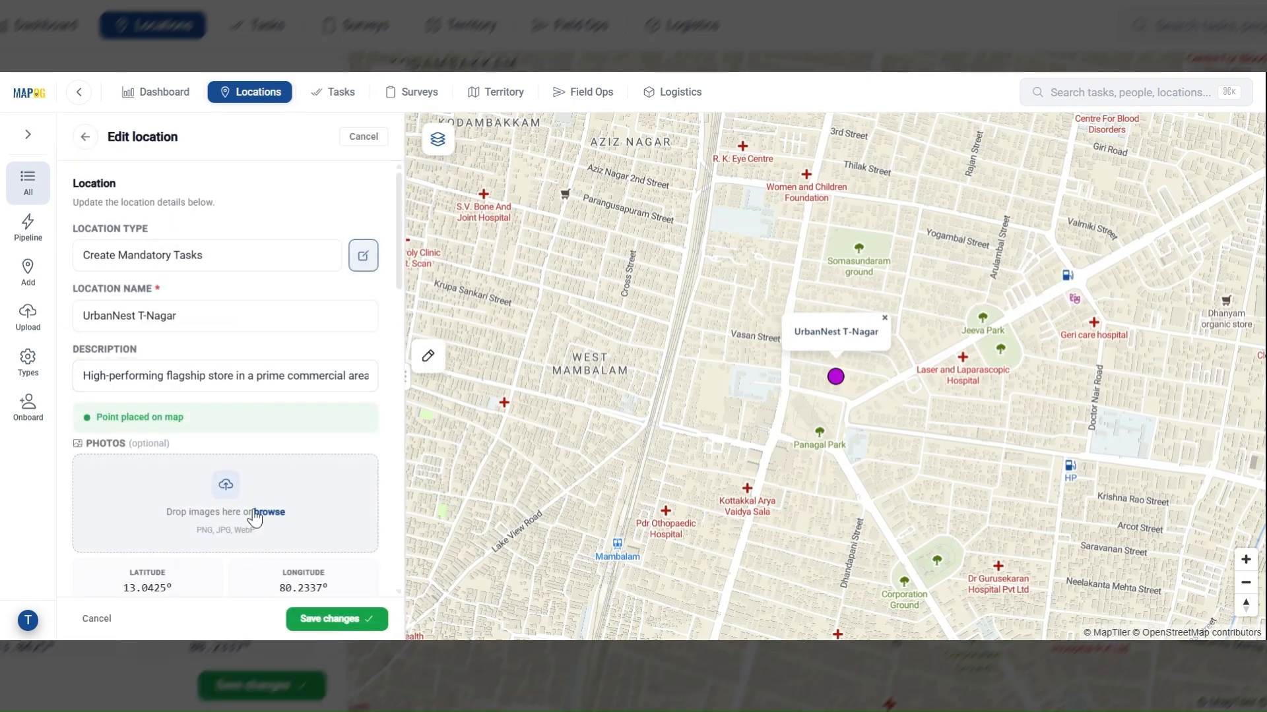
{"action": "scroll", "coordinate": [194, 356], "scroll_direction": "down", "scroll_amount": 12}
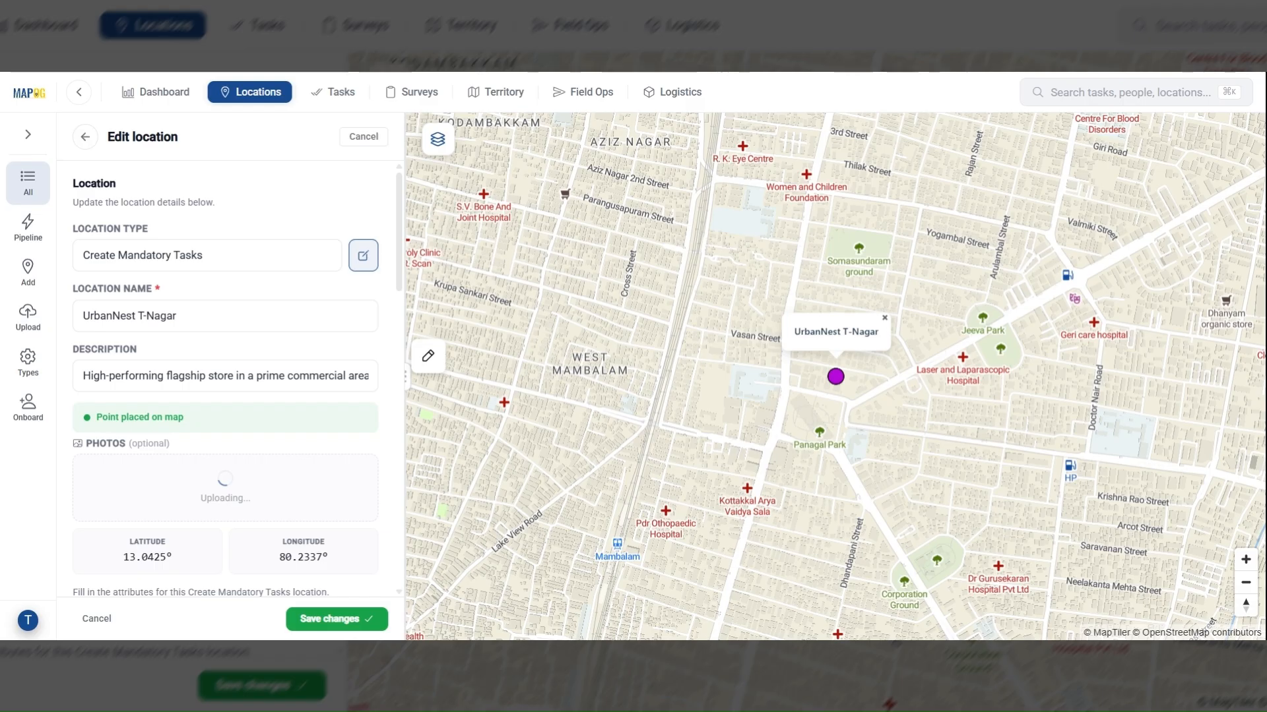
{"action": "scroll", "coordinate": [195, 354], "scroll_direction": "down", "scroll_amount": 5}
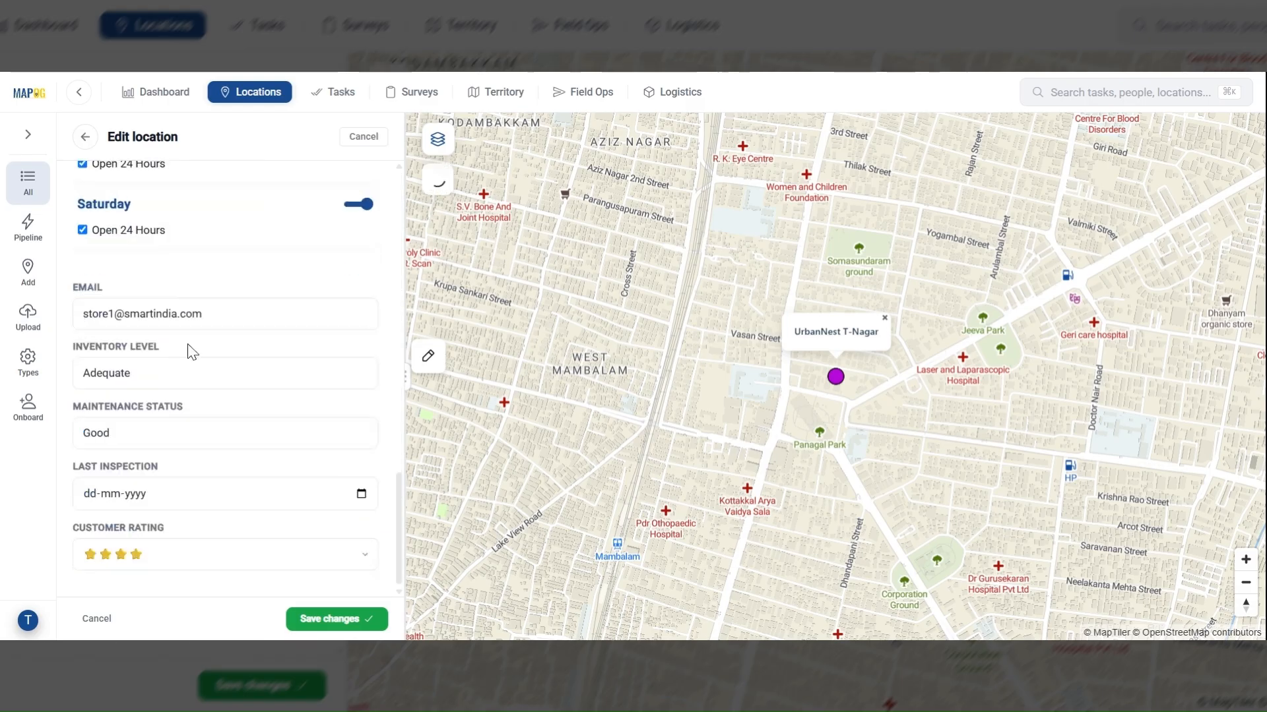
{"action": "left_click", "coordinate": [313, 617]}
{"action": "left_click", "coordinate": [765, 537]}
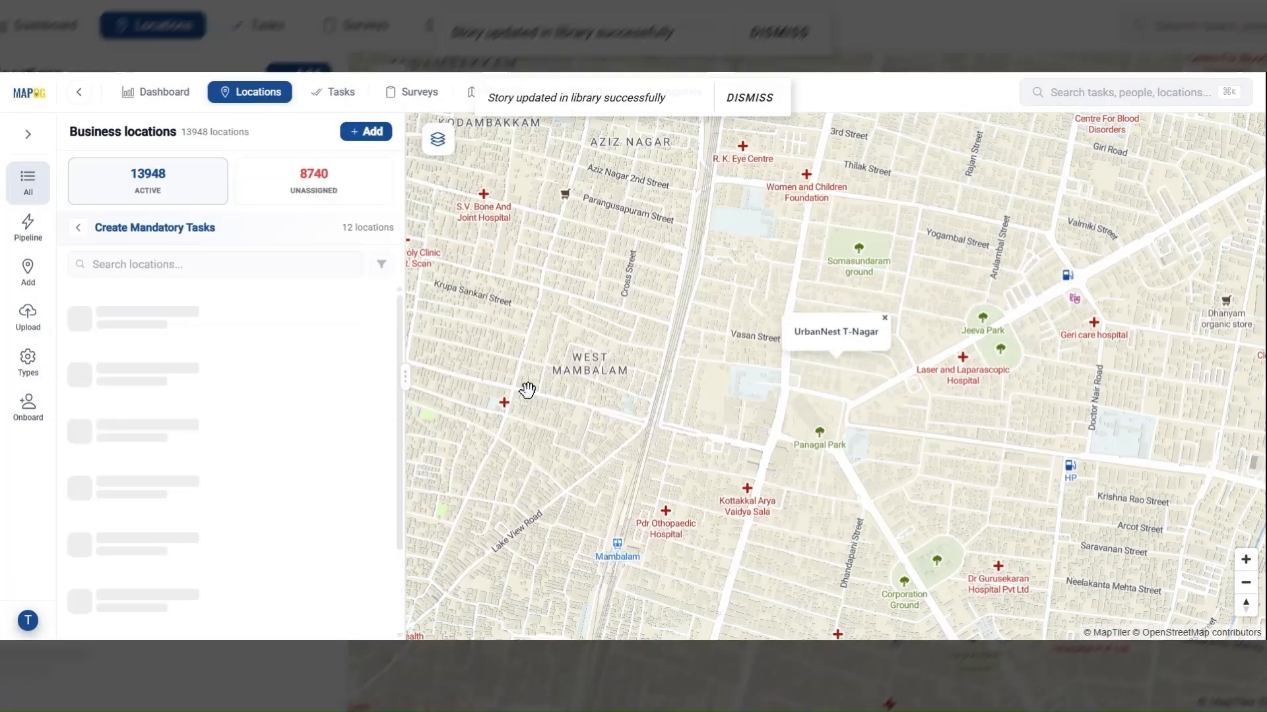
{"action": "scroll", "coordinate": [249, 319], "scroll_direction": "down", "scroll_amount": 2}
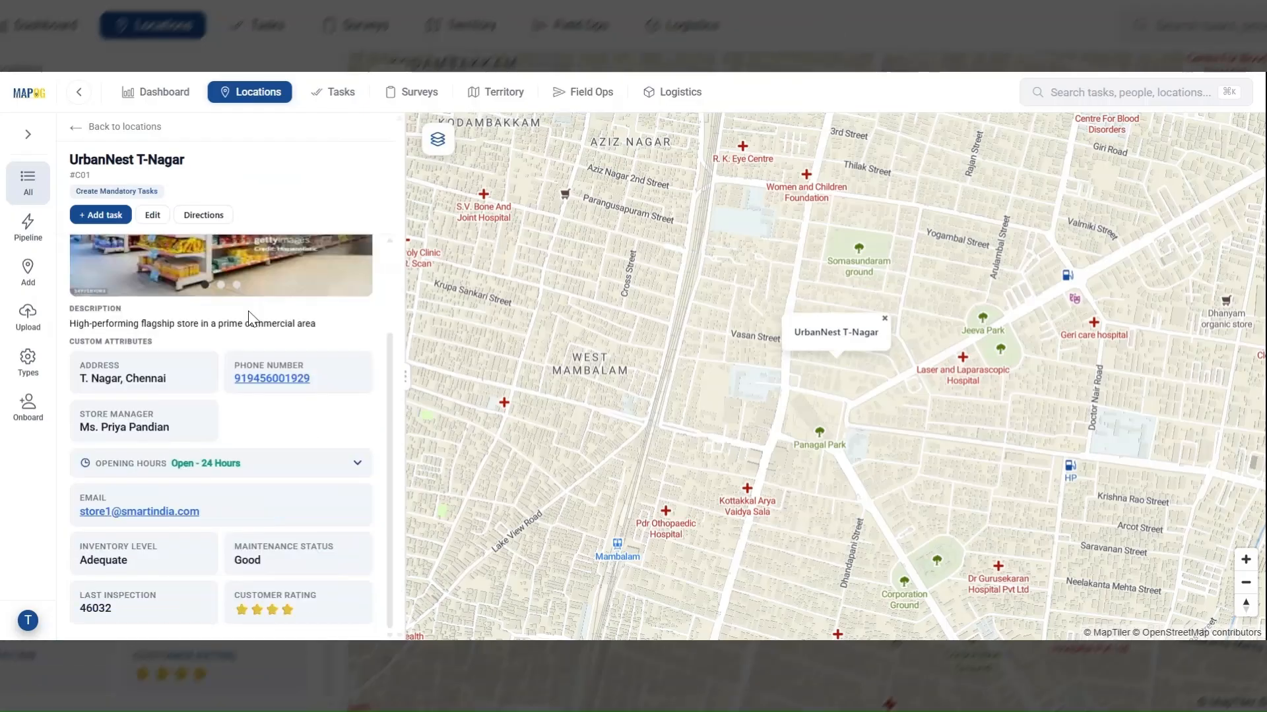
{"action": "left_click", "coordinate": [333, 91]}
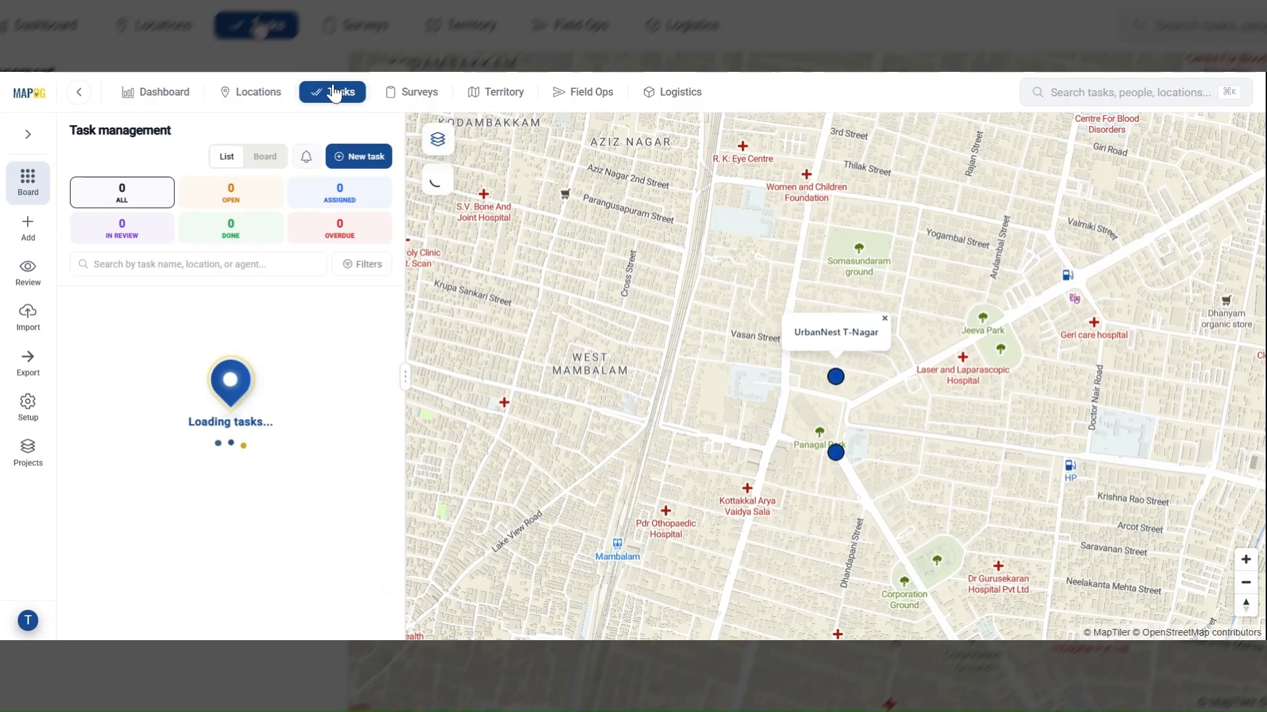
Start a new task located at an UrbanNest Retail store found by searching 'urbannest'
{"action": "left_click", "coordinate": [378, 168]}
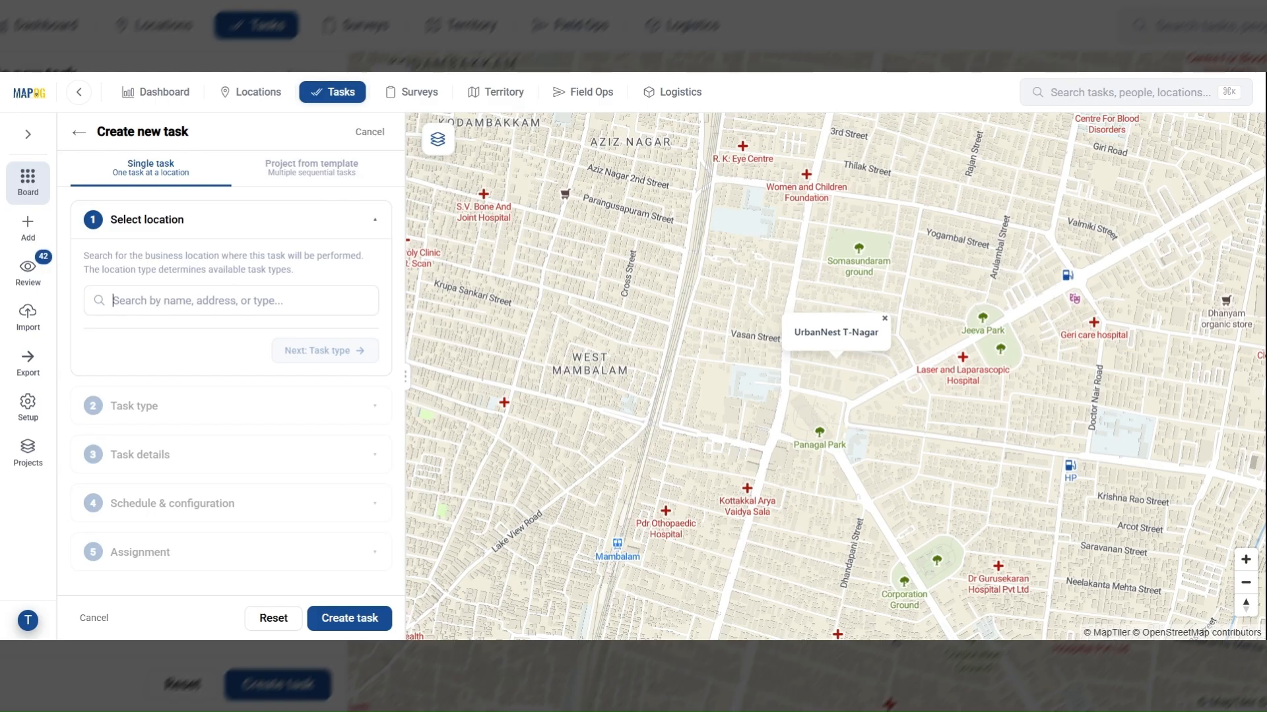
{"action": "type", "text": "u"}
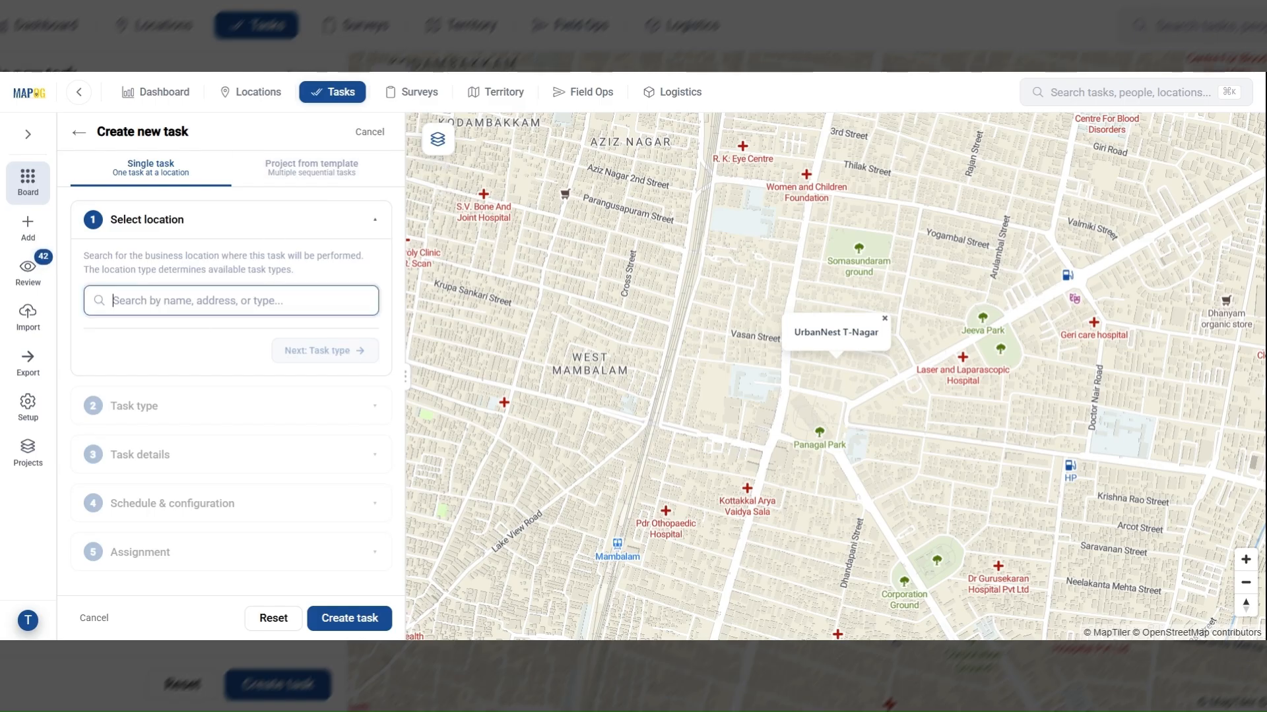
{"action": "type", "text": "rbancart"}
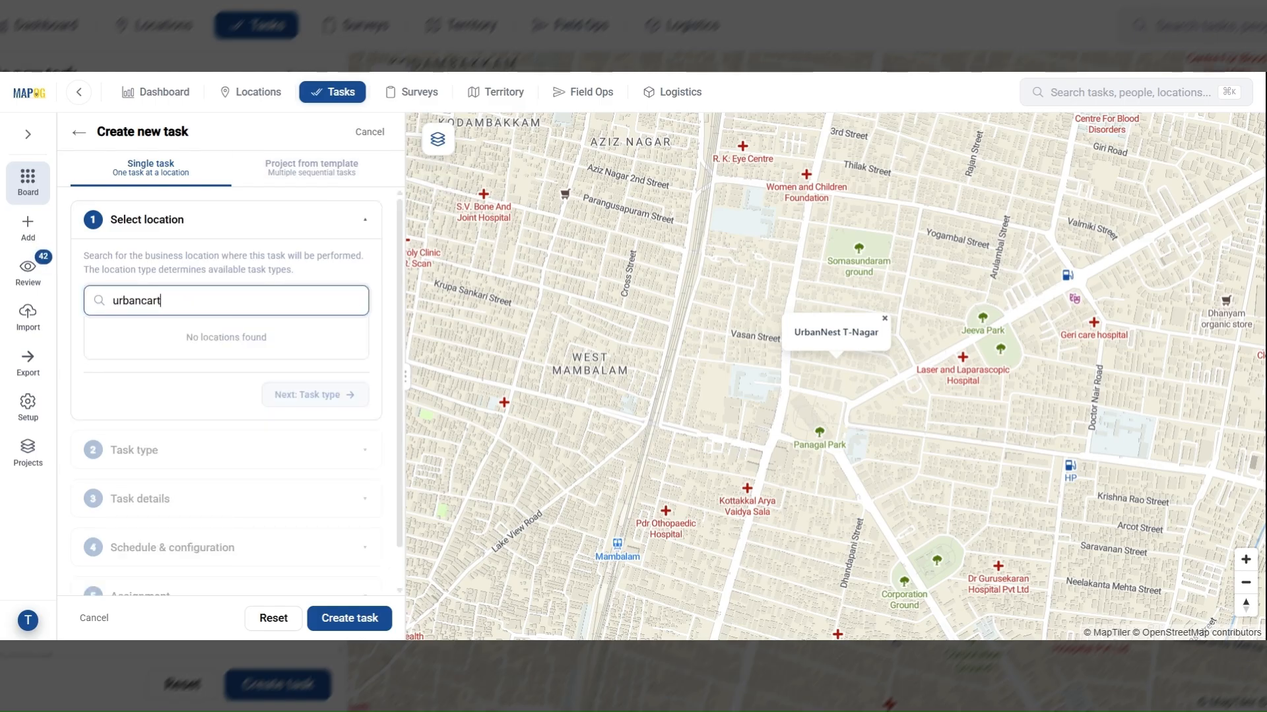
{"action": "key", "text": "BackSpace"}
{"action": "key", "text": "BackSpace"}
{"action": "key", "text": "BackSpace"}
{"action": "key", "text": "BackSpace"}
{"action": "type", "text": "nest"}
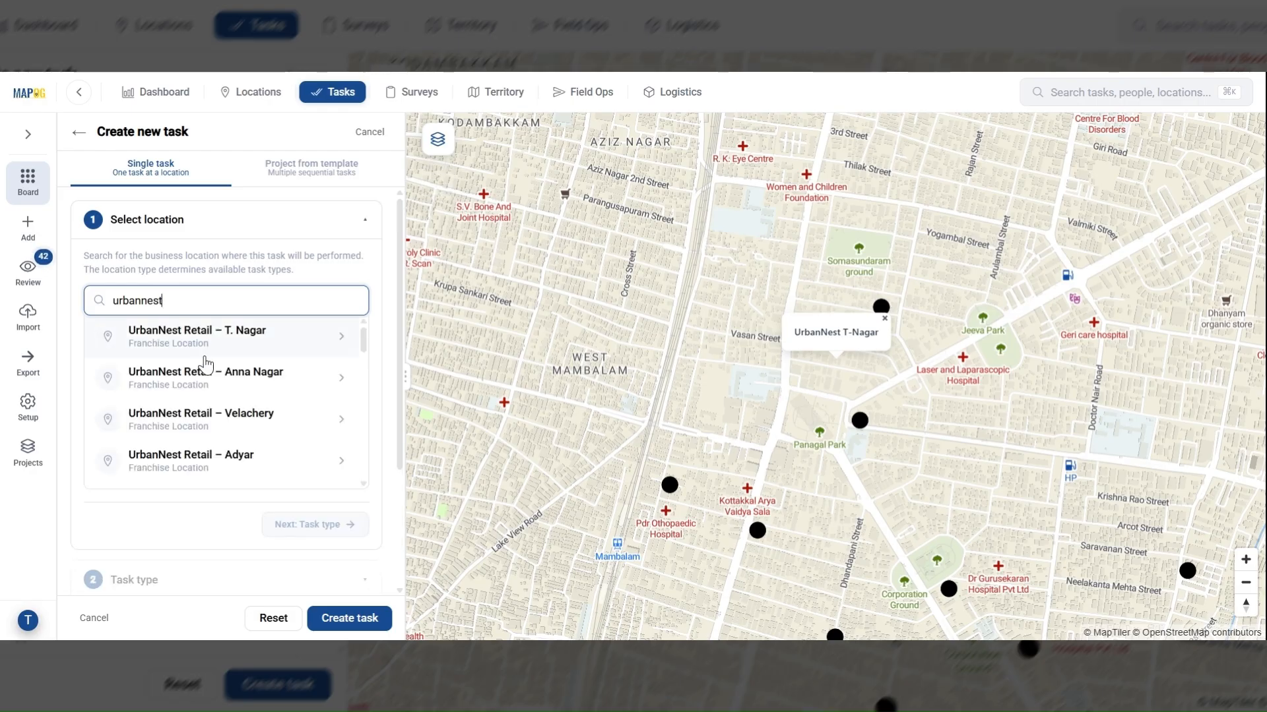
{"action": "scroll", "coordinate": [221, 429], "scroll_direction": "down", "scroll_amount": 3}
{"action": "left_click", "coordinate": [238, 396]}
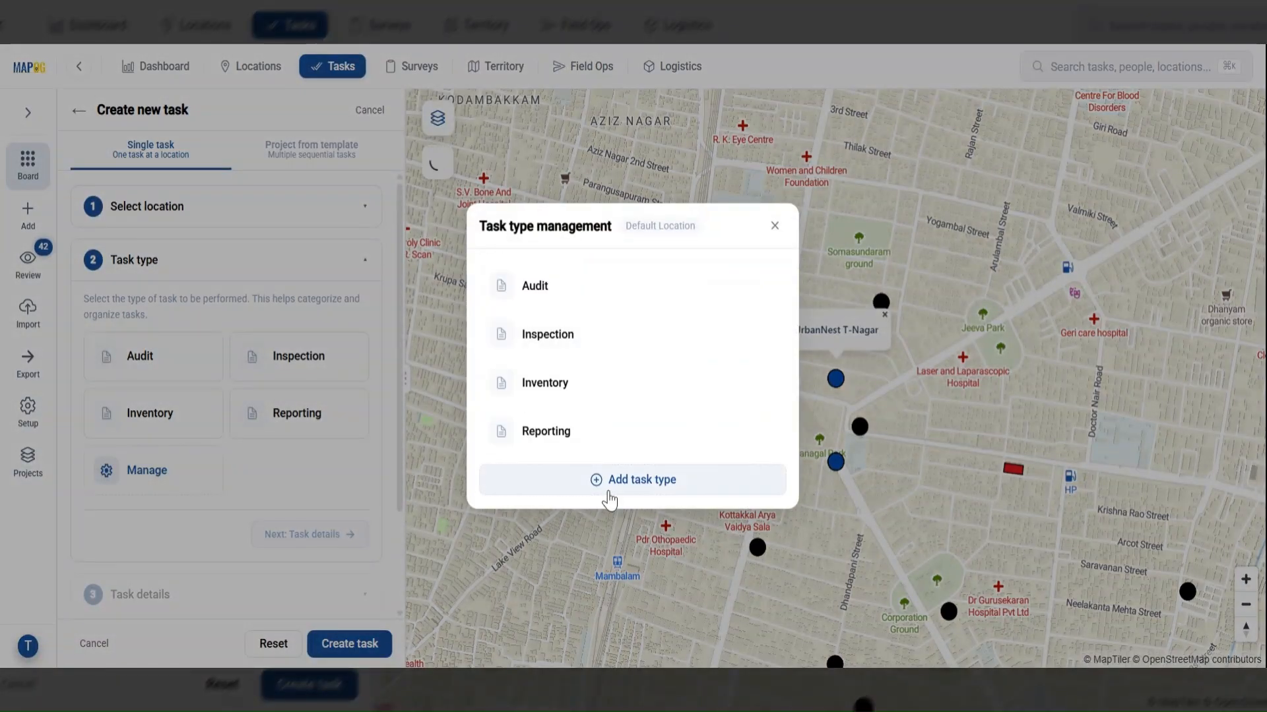
Create a 'stock Details' task type, select it for the task, and open its configuration
{"action": "left_click", "coordinate": [603, 485]}
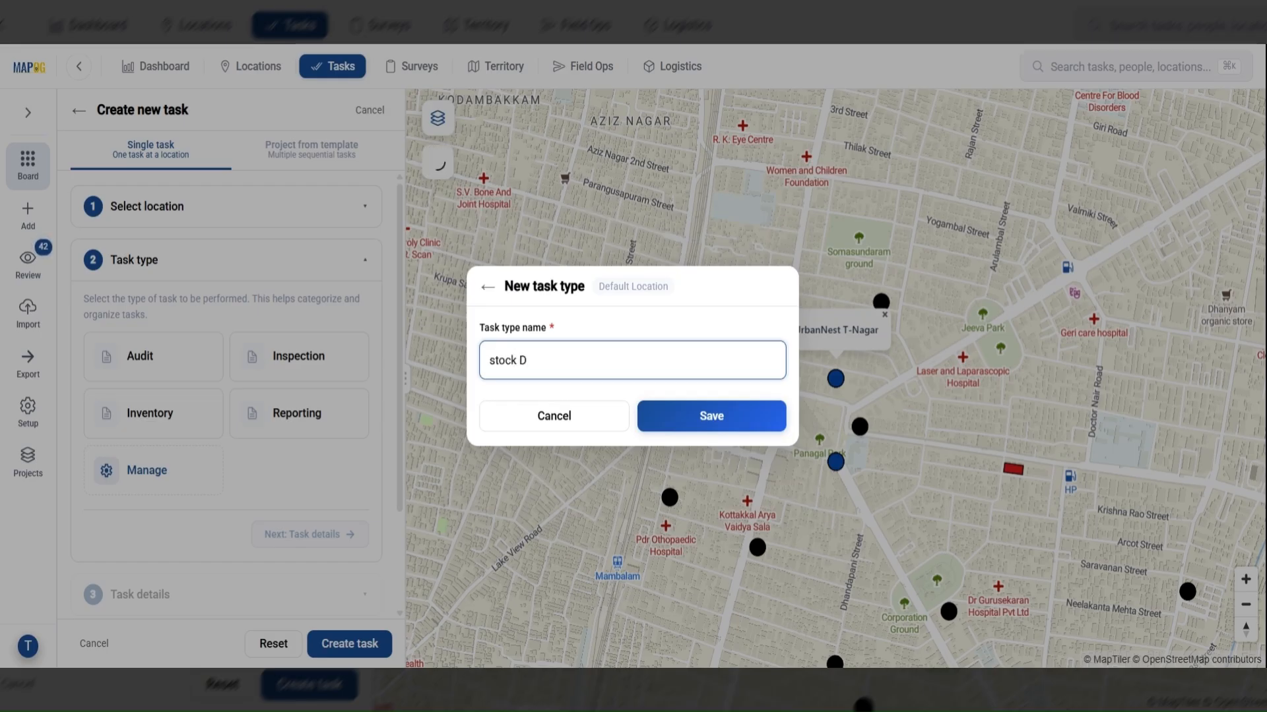
{"action": "type", "text": "stock Details"}
{"action": "left_click", "coordinate": [750, 430]}
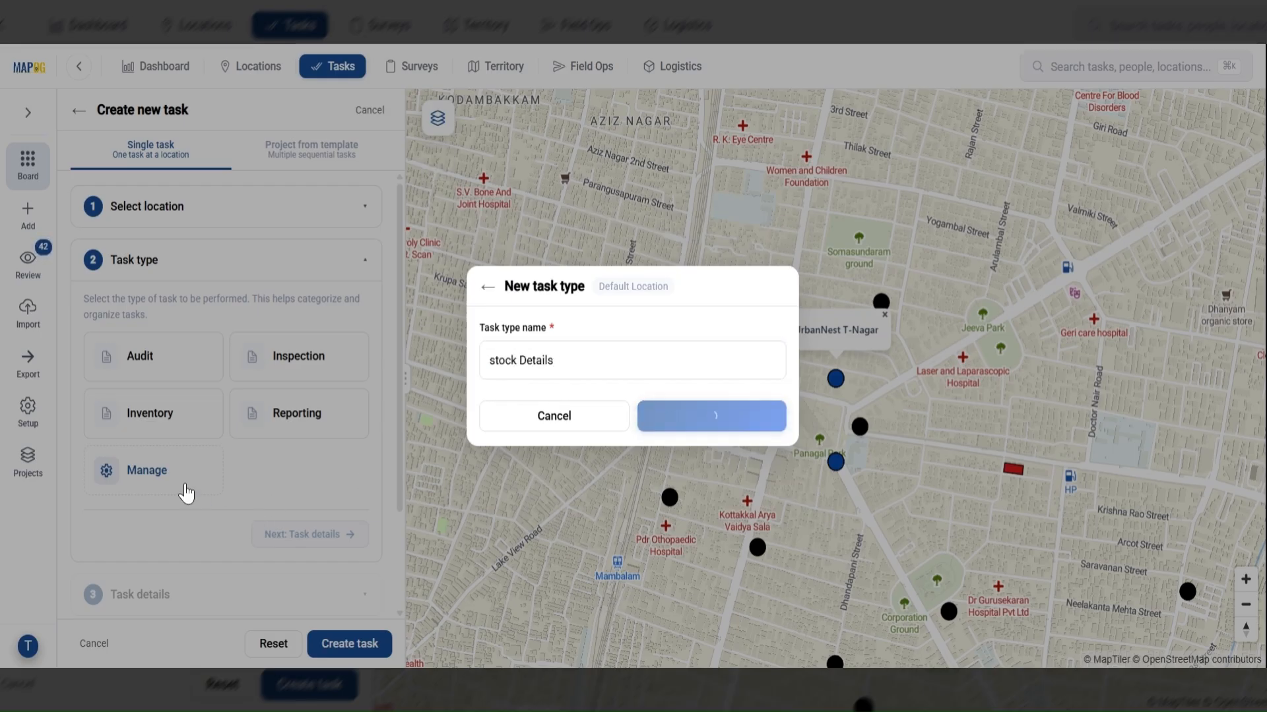
{"action": "left_click", "coordinate": [774, 201]}
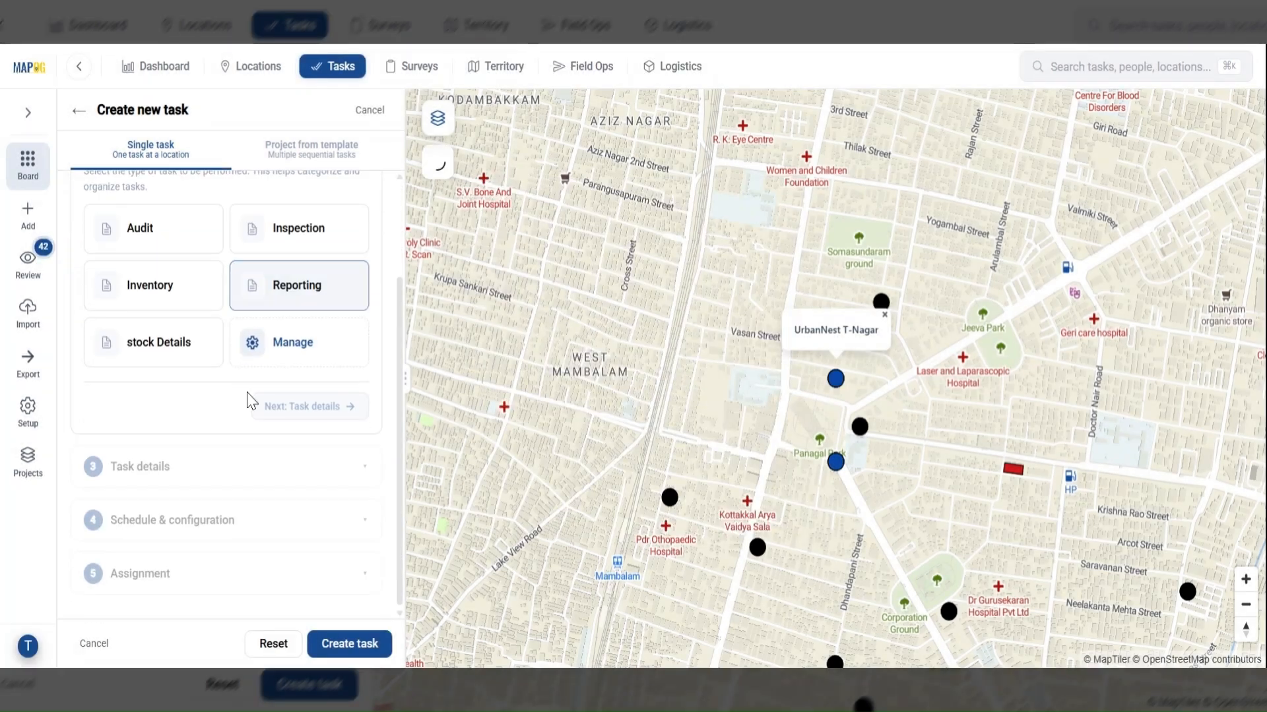
{"action": "left_click", "coordinate": [164, 356]}
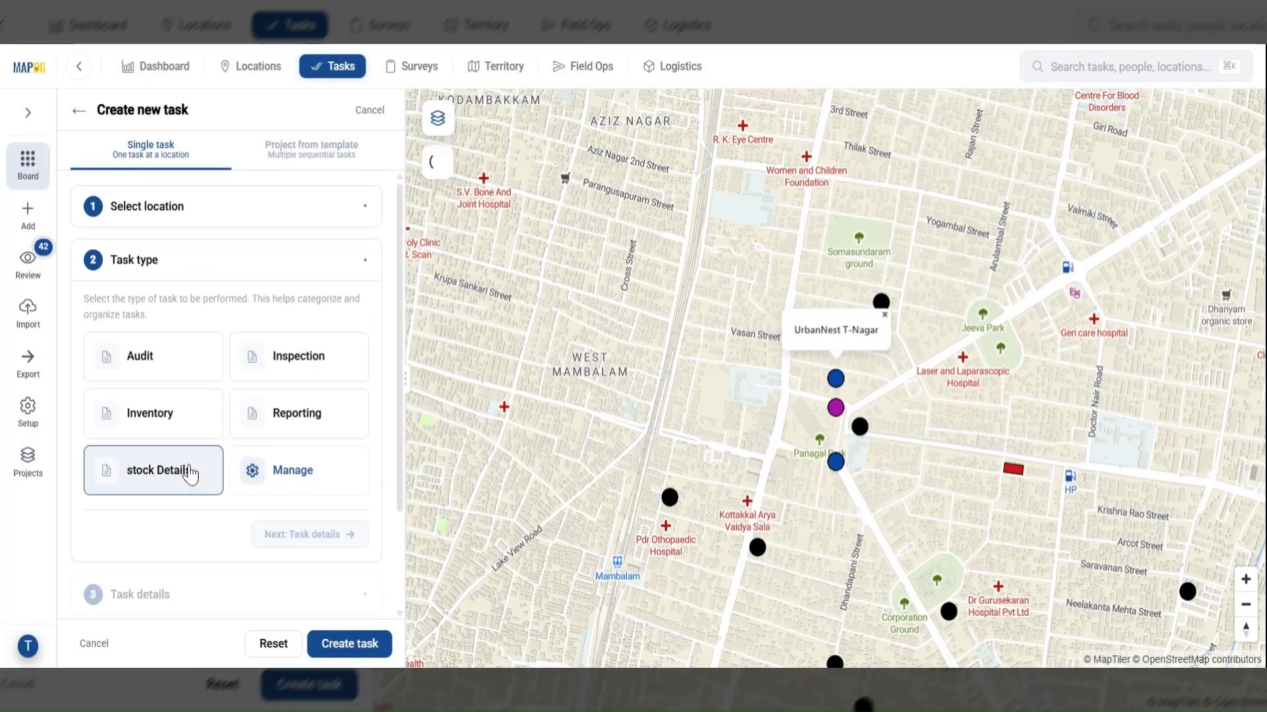
{"action": "left_click", "coordinate": [187, 472]}
{"action": "left_click", "coordinate": [750, 412]}
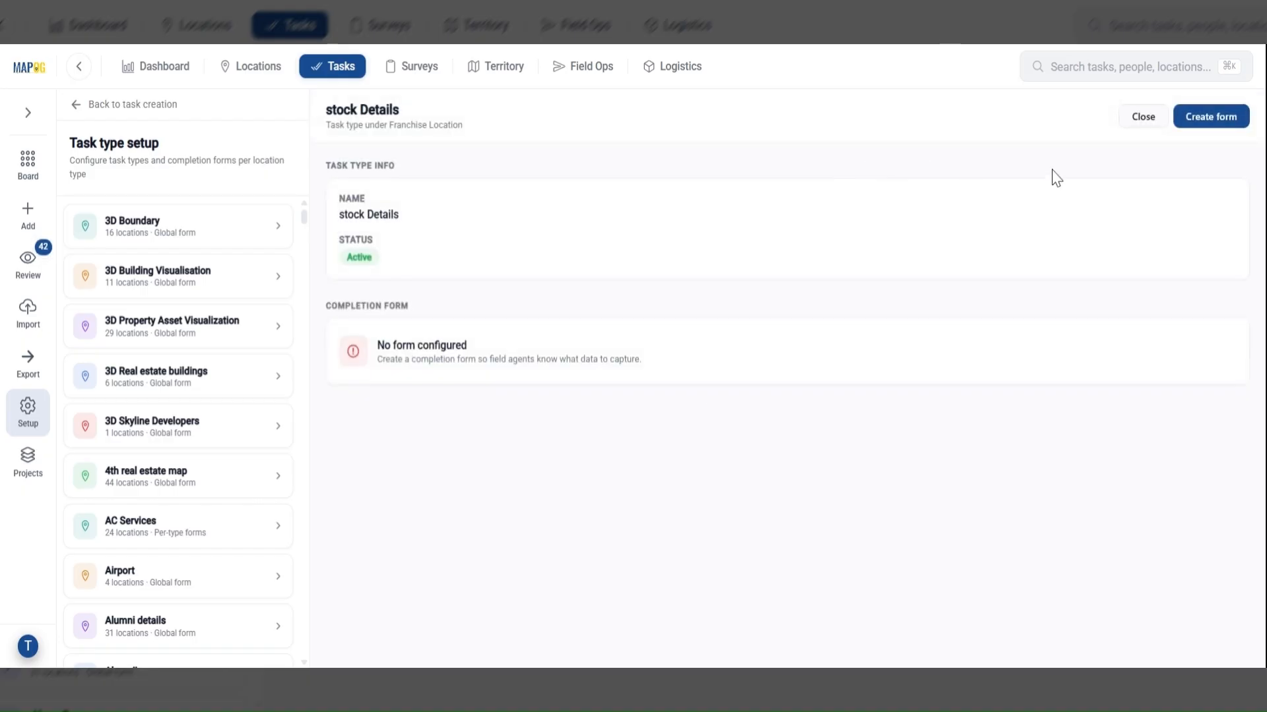
Add the weekly stock verification question and a required stock photo field to the completion form
{"action": "left_click", "coordinate": [1198, 132]}
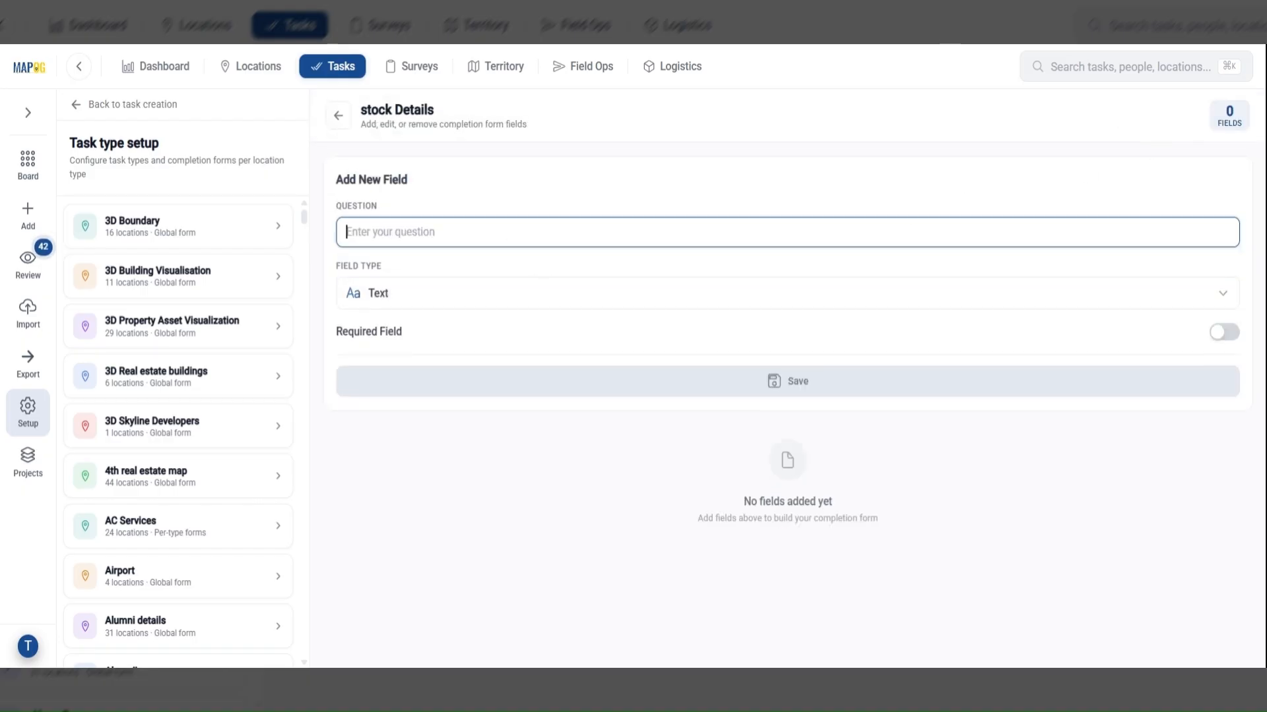
{"action": "type", "text": "1. Was weekly stock verification completed?"}
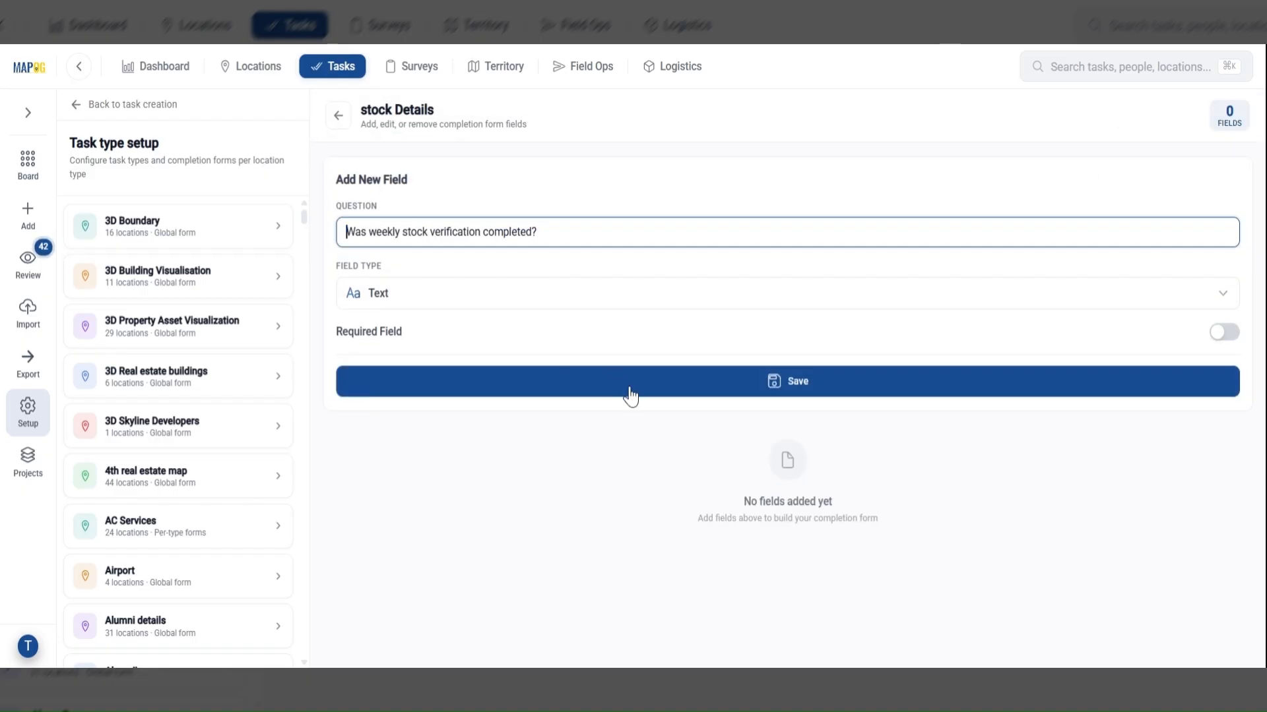
{"action": "left_click", "coordinate": [627, 393]}
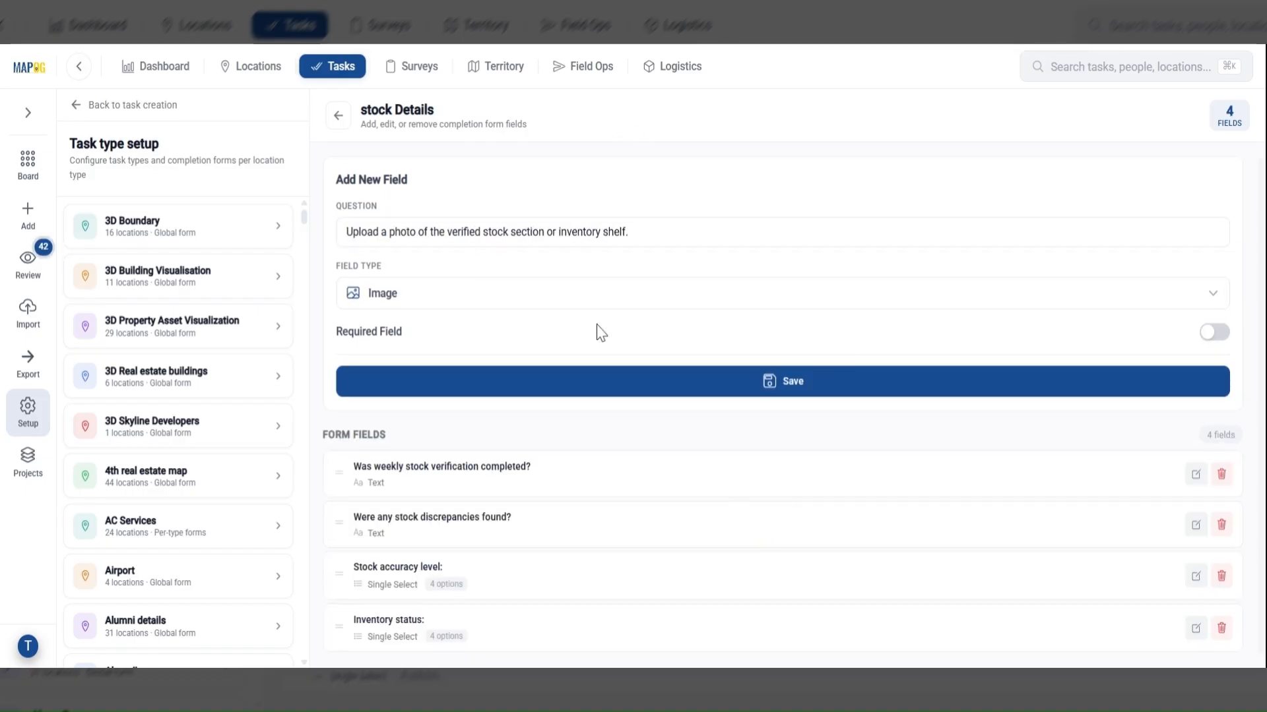
{"action": "left_click", "coordinate": [1216, 342]}
{"action": "left_click", "coordinate": [712, 386]}
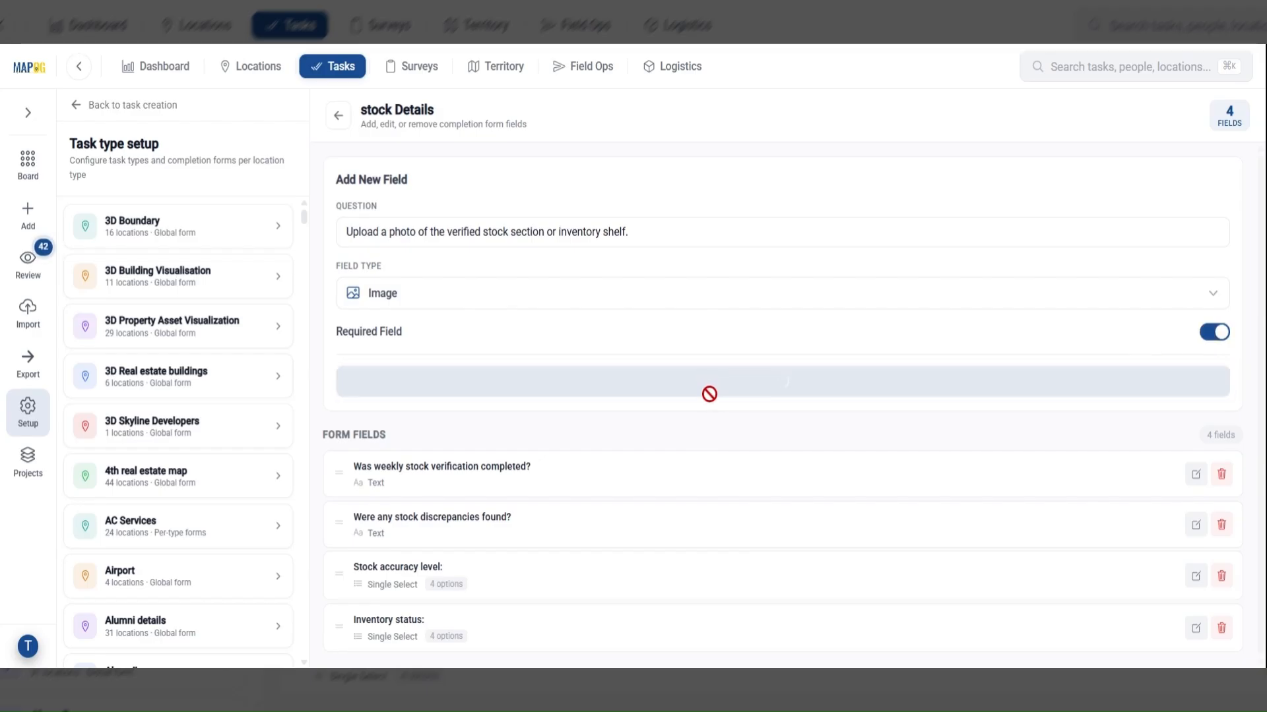
Review the stock Details summary and return to task creation
{"action": "scroll", "coordinate": [791, 416], "scroll_direction": "down", "scroll_amount": 2}
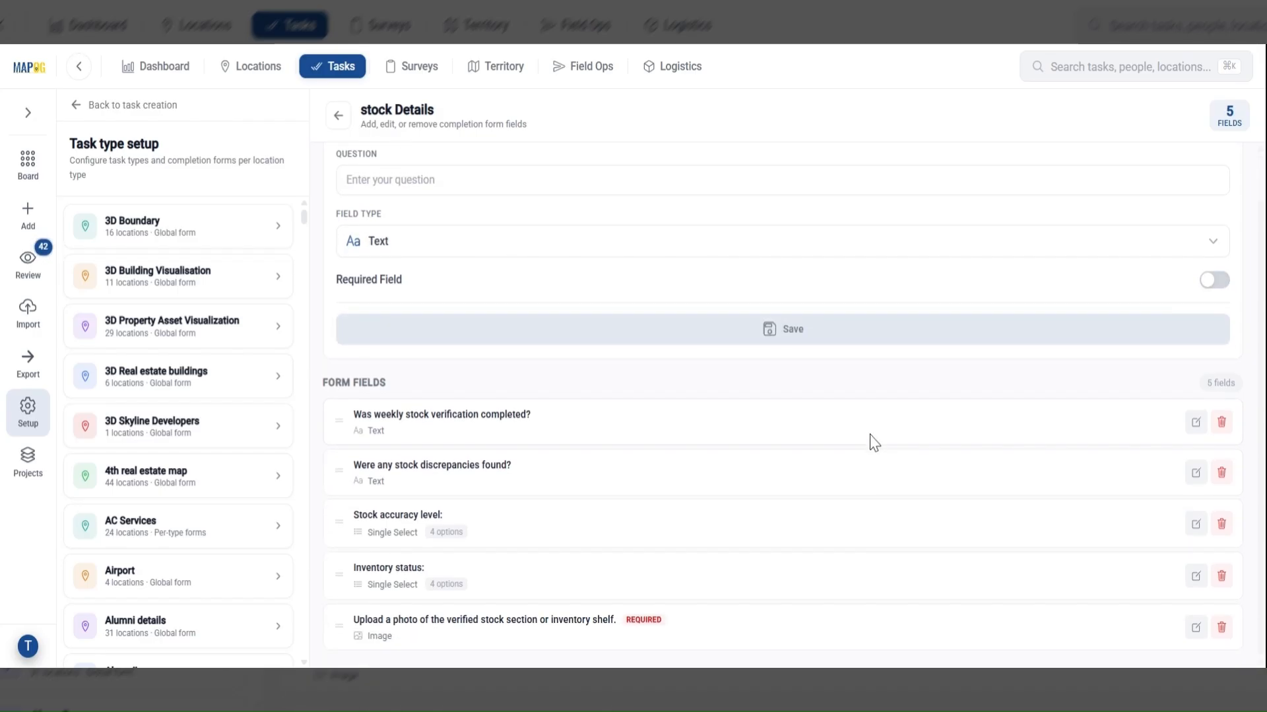
{"action": "scroll", "coordinate": [376, 161], "scroll_direction": "up", "scroll_amount": 1}
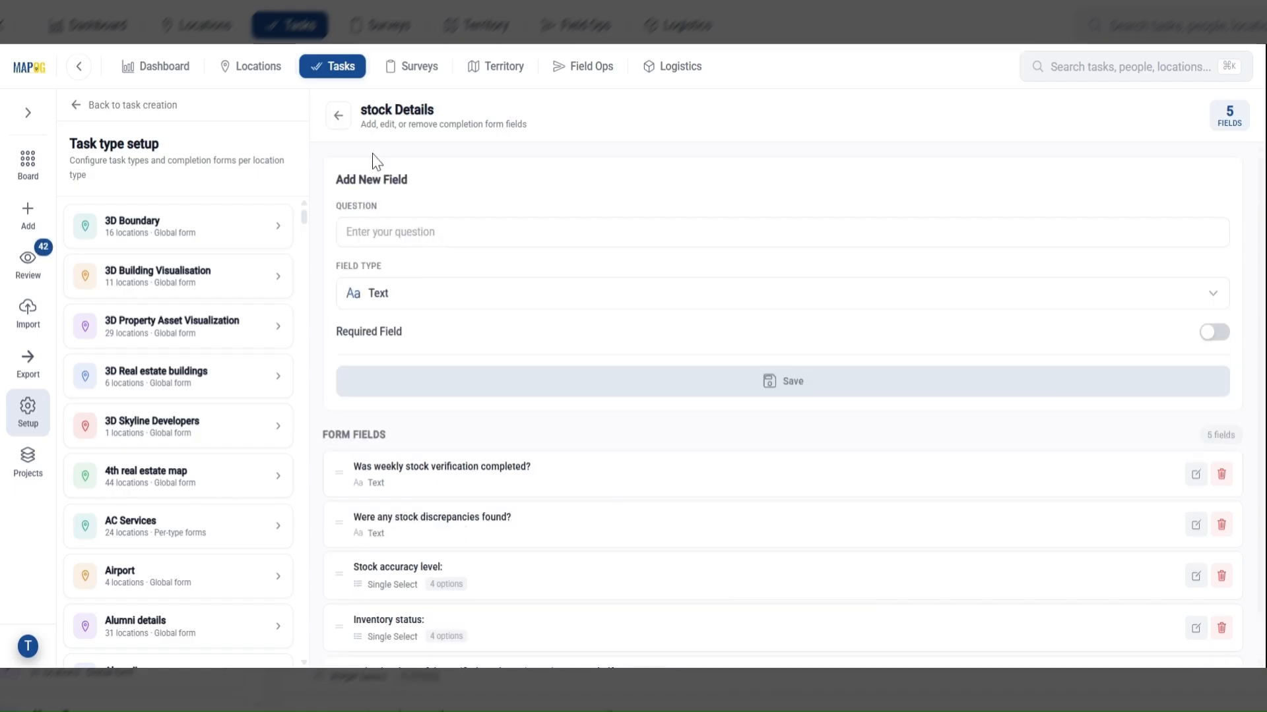
{"action": "left_click", "coordinate": [338, 118]}
{"action": "scroll", "coordinate": [851, 297], "scroll_direction": "down", "scroll_amount": 2}
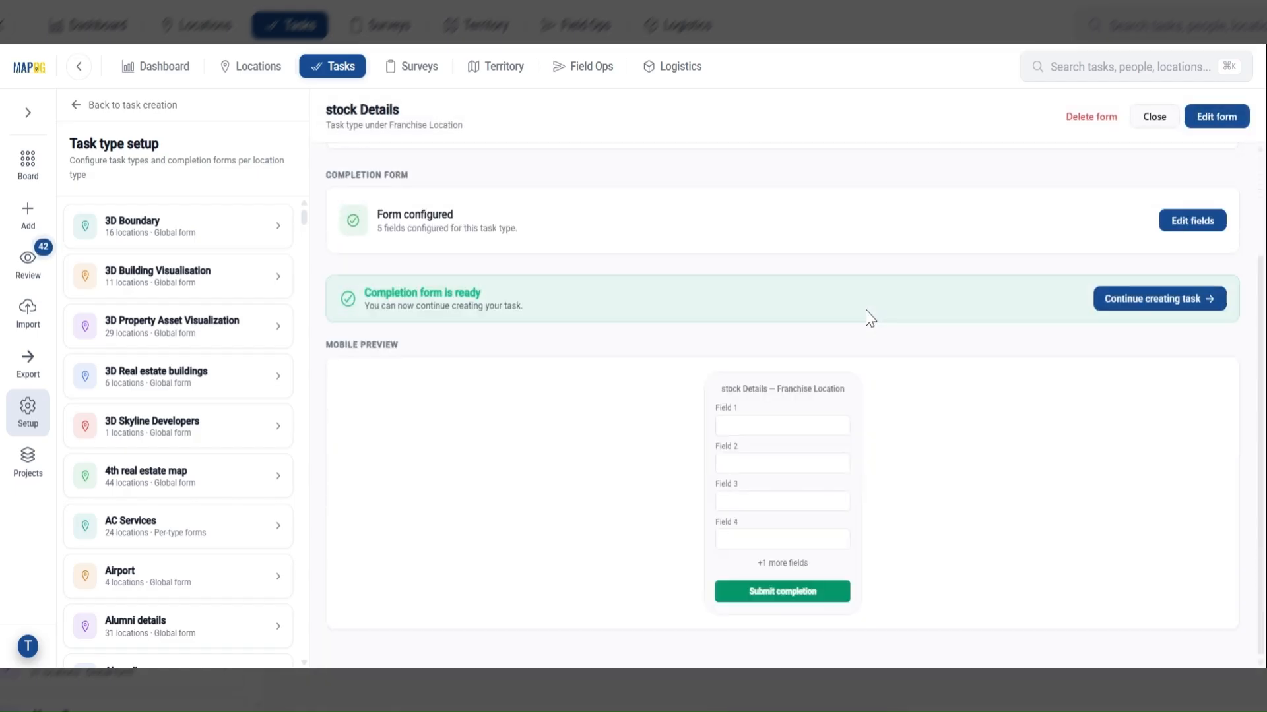
{"action": "scroll", "coordinate": [864, 323], "scroll_direction": "up", "scroll_amount": 2}
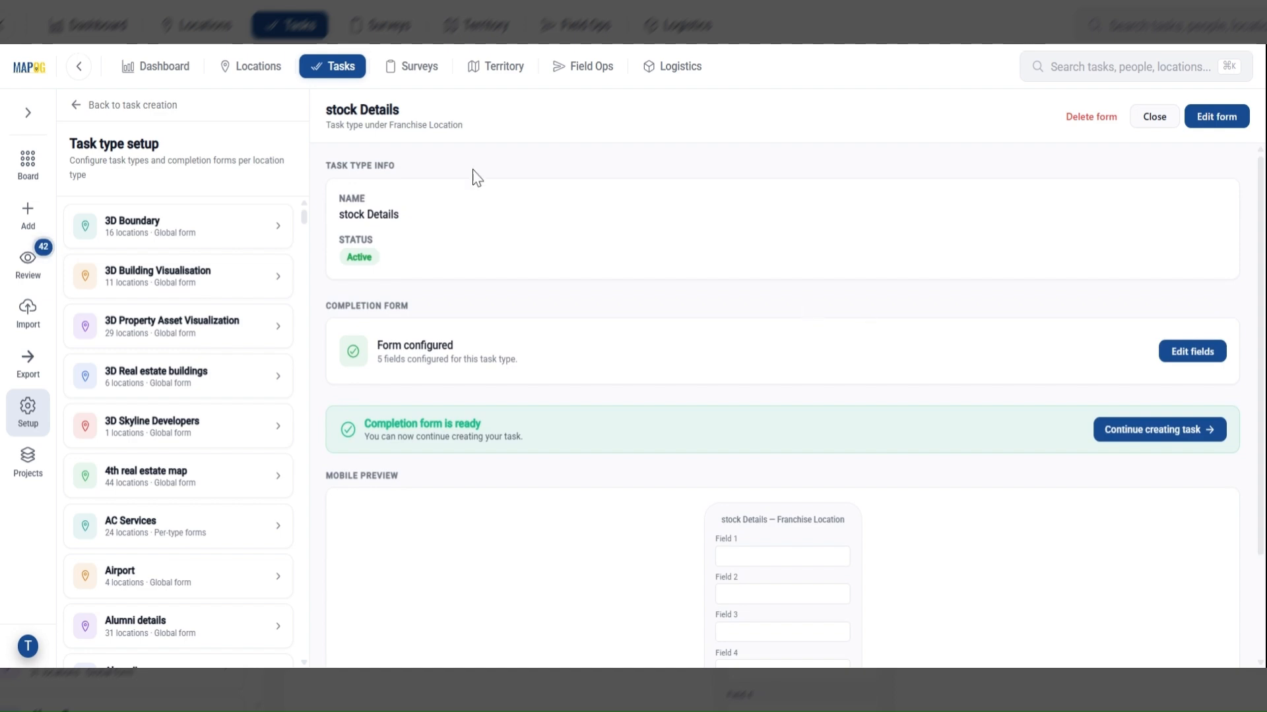
{"action": "left_click", "coordinate": [78, 113]}
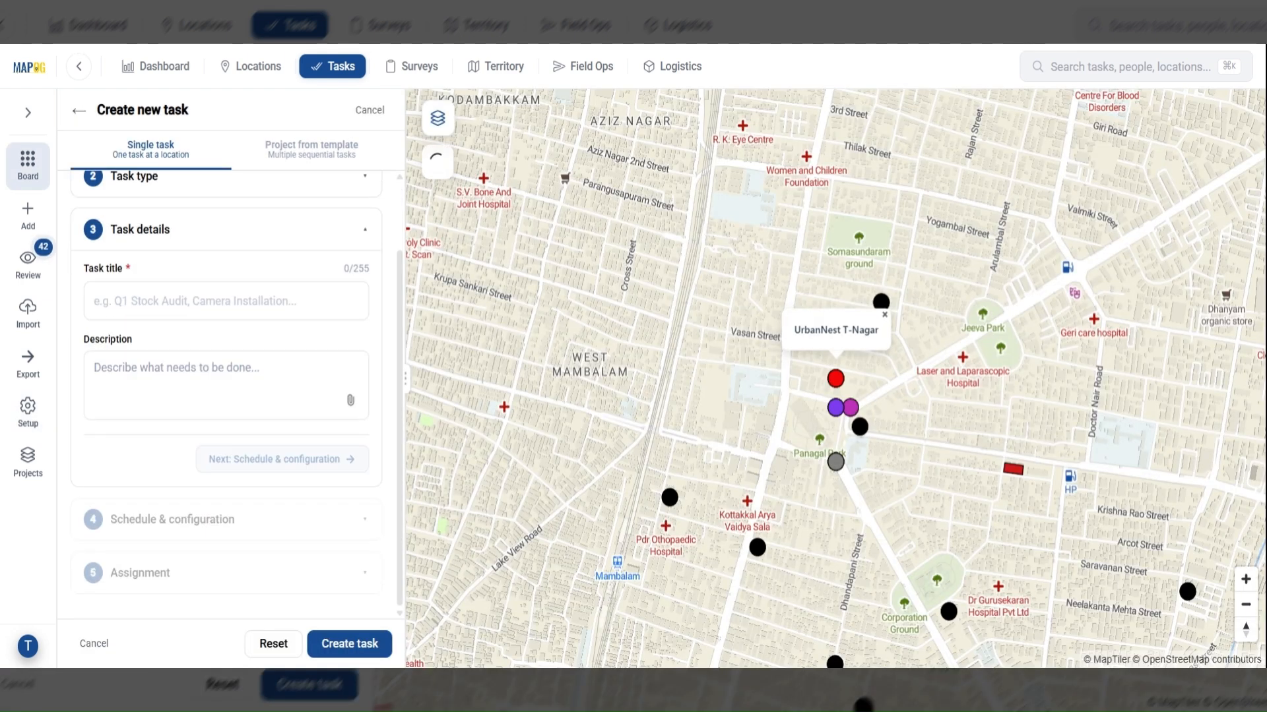
Title the task Weekly Stock Verification with its description and due date 30-06-2026
{"action": "type", "text": "Weekly Stock Verification"}
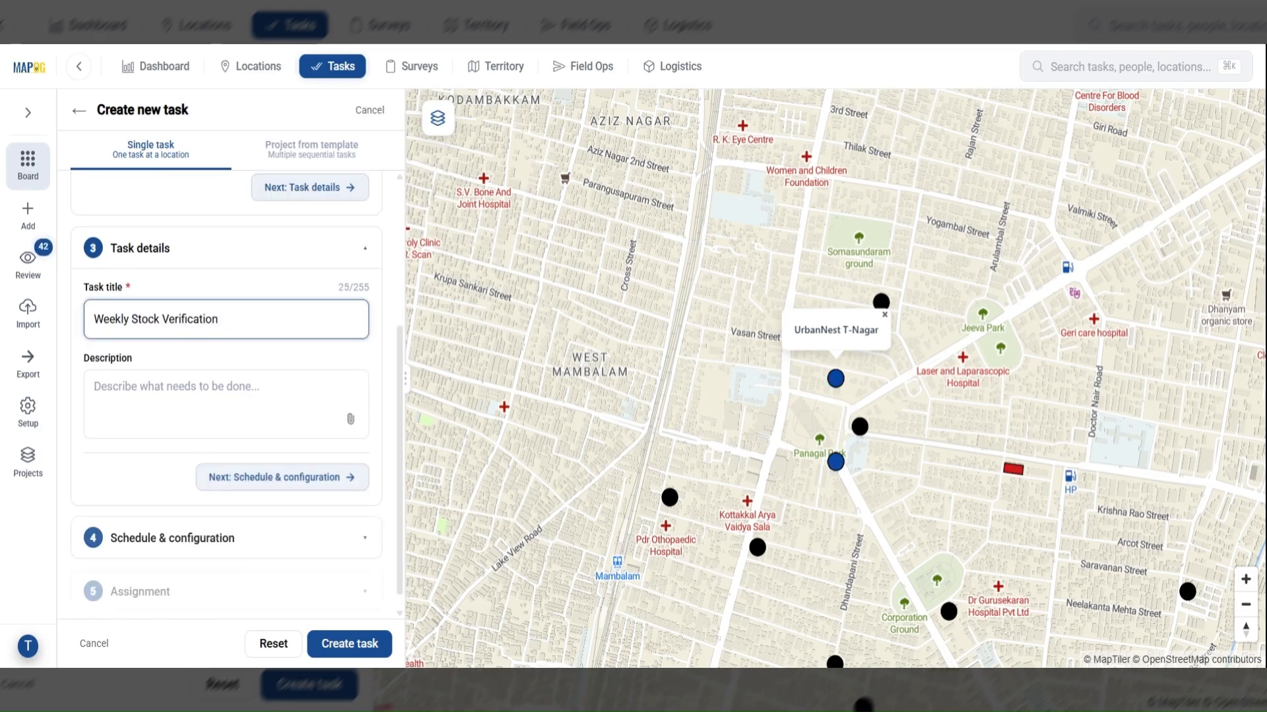
{"action": "type", "text": "Perform weekly stock verification. Count fast-moving items, identify low stock, report damaged/expired items. Upload 5 stock shelf images."}
{"action": "left_click", "coordinate": [282, 476]}
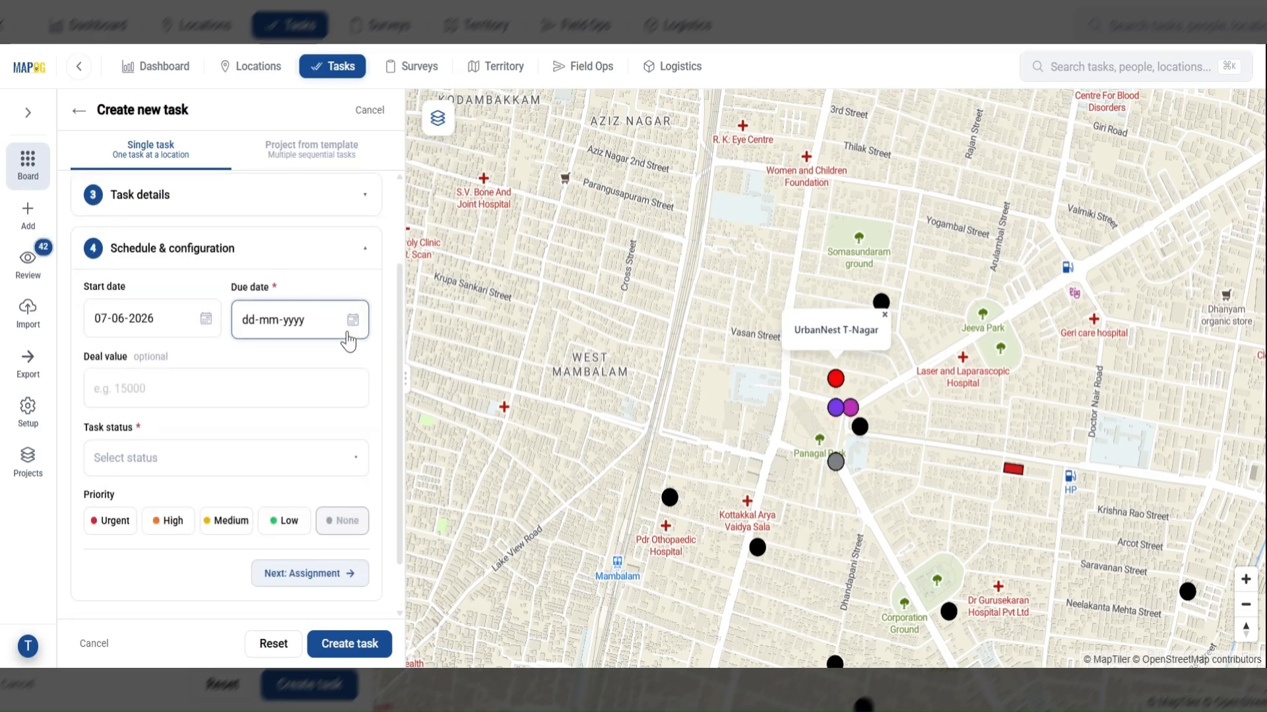
{"action": "type", "text": "30062026"}
{"action": "key", "text": "Tab"}
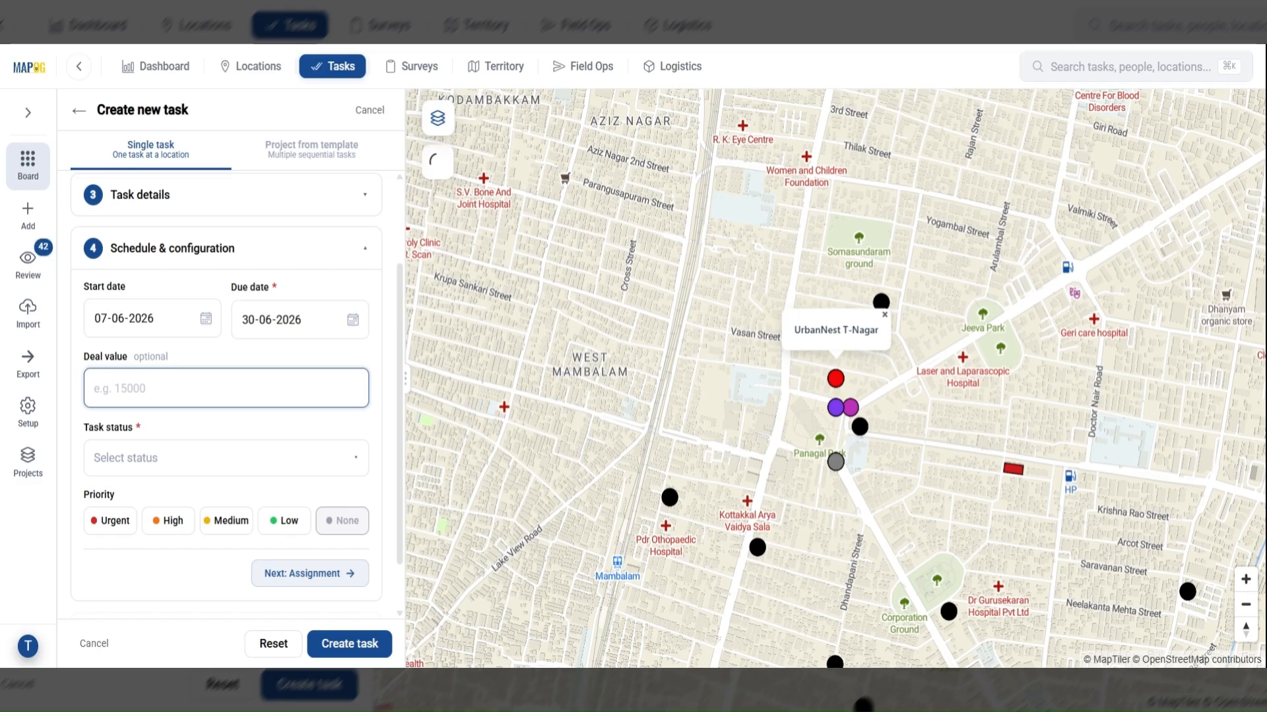
Set deal value 25000, status Assigned and High priority, then continue to agent assignment
{"action": "left_click", "coordinate": [127, 459]}
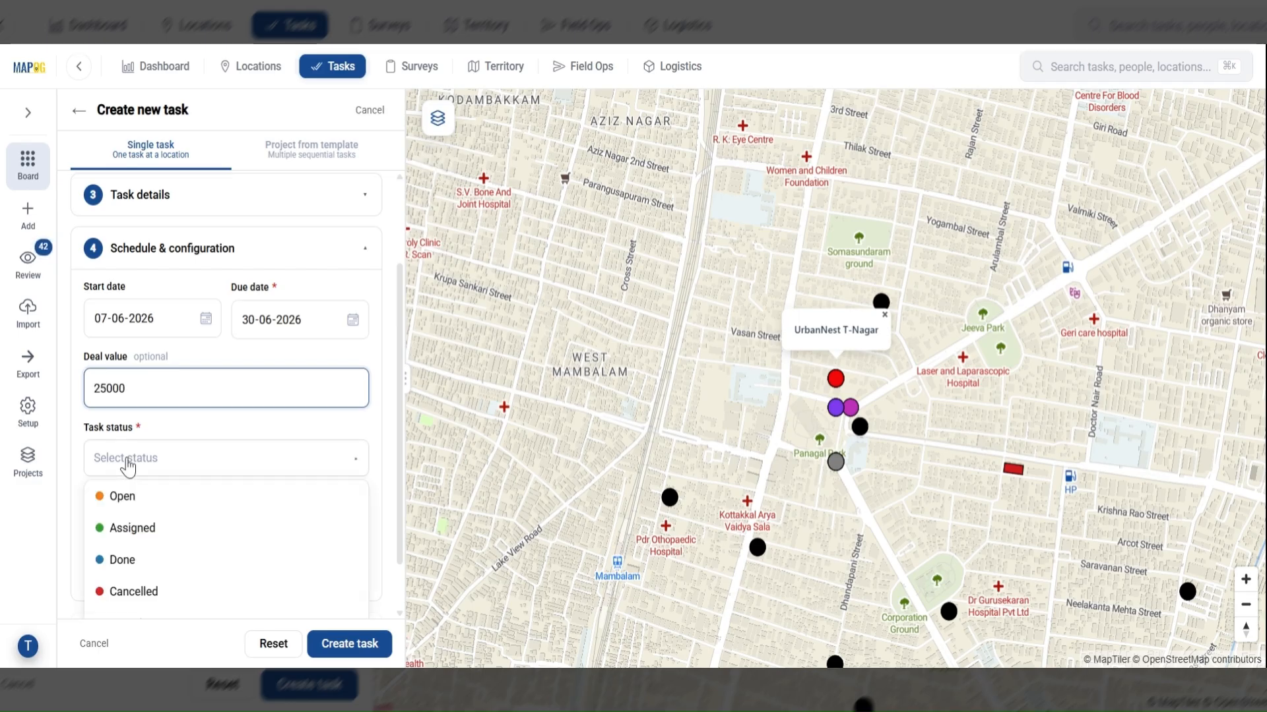
{"action": "left_click", "coordinate": [119, 526]}
{"action": "left_click", "coordinate": [174, 521]}
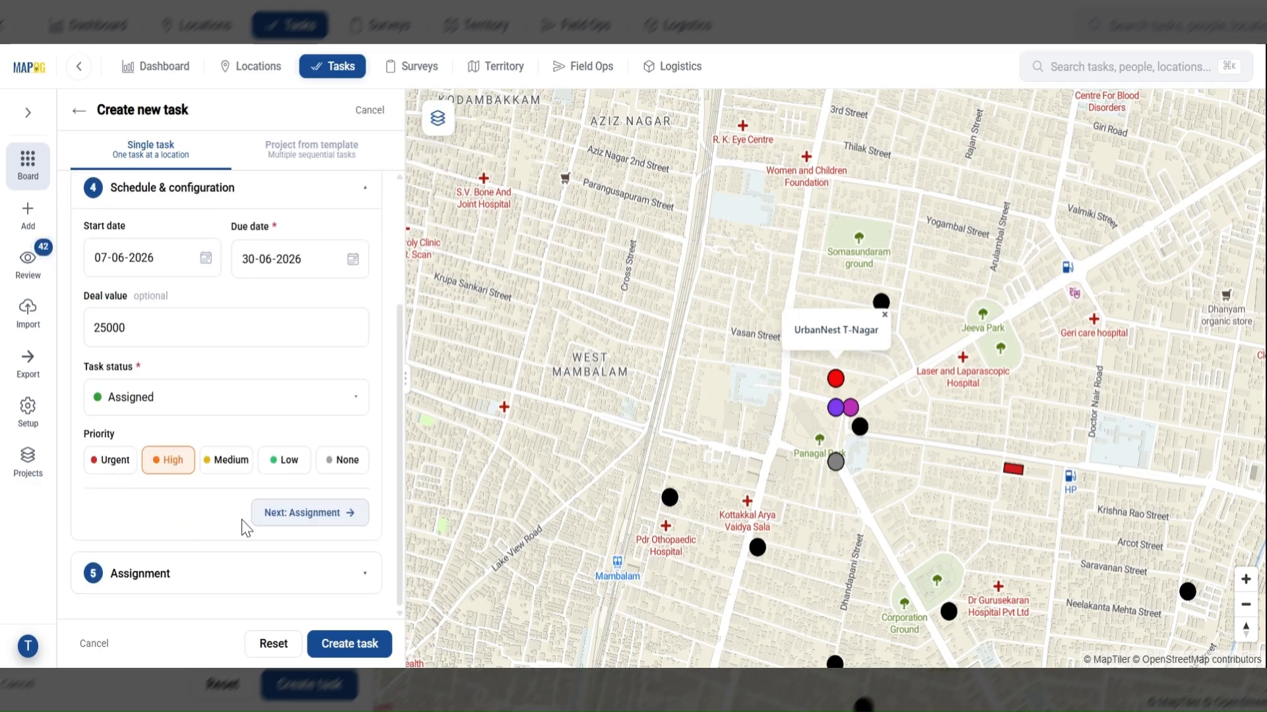
{"action": "left_click", "coordinate": [294, 514]}
{"action": "left_click", "coordinate": [269, 491]}
{"action": "scroll", "coordinate": [223, 543], "scroll_direction": "down", "scroll_amount": 2}
{"action": "scroll", "coordinate": [223, 543], "scroll_direction": "up", "scroll_amount": 3}
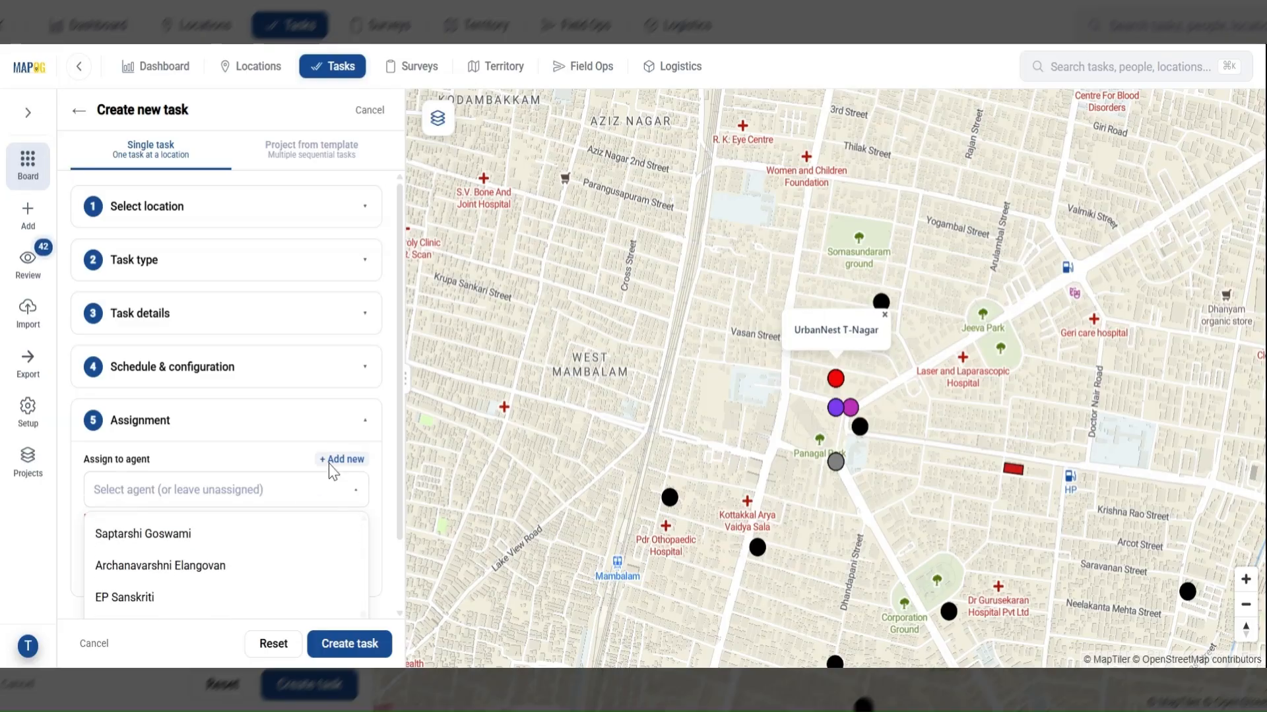
Assign the task to an agent allowed to edit the location, and create it
{"action": "left_click", "coordinate": [192, 569]}
{"action": "left_click", "coordinate": [348, 460]}
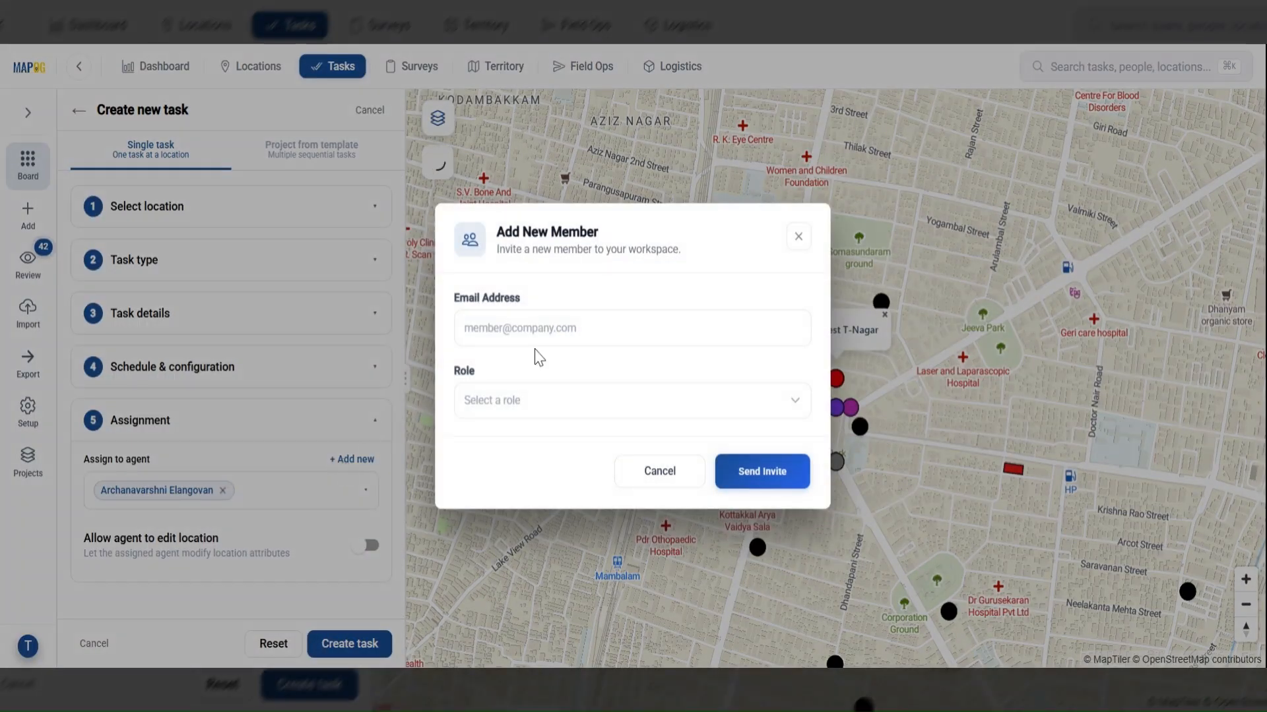
{"action": "type", "text": "abc@gmail.com"}
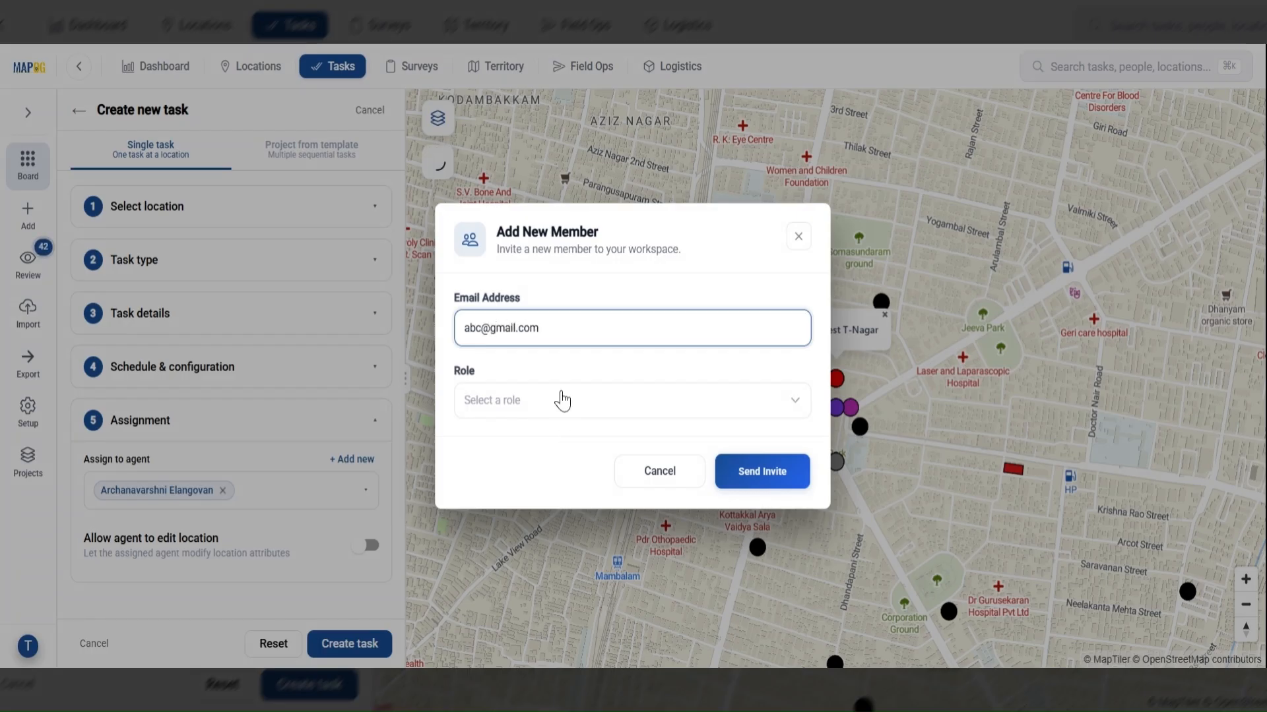
{"action": "left_click", "coordinate": [560, 400]}
{"action": "left_click", "coordinate": [797, 235]}
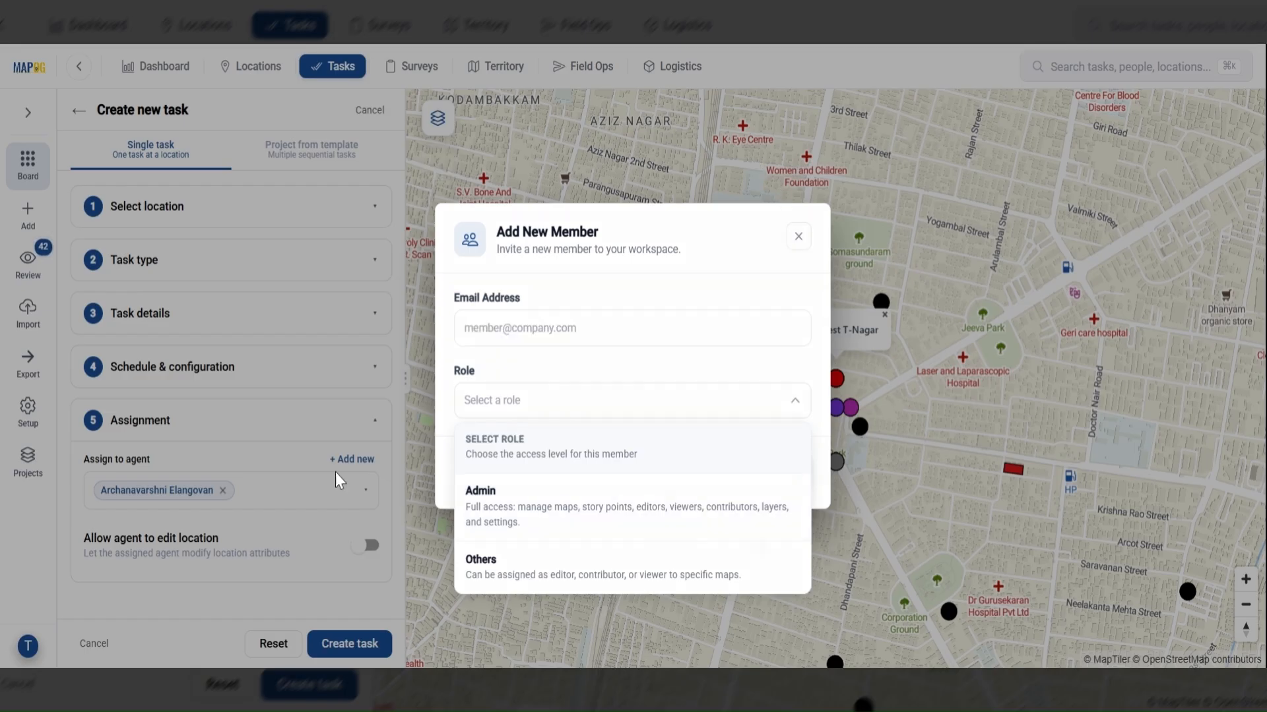
{"action": "left_click", "coordinate": [362, 545]}
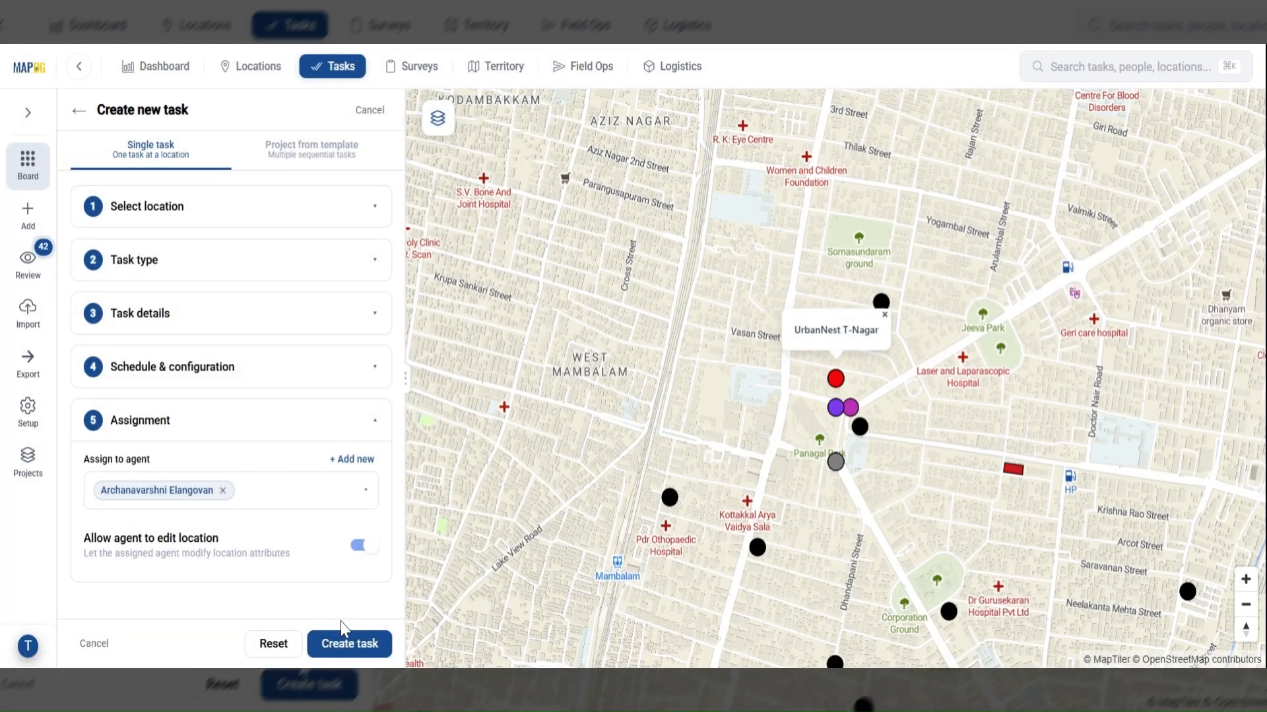
{"action": "left_click", "coordinate": [341, 641]}
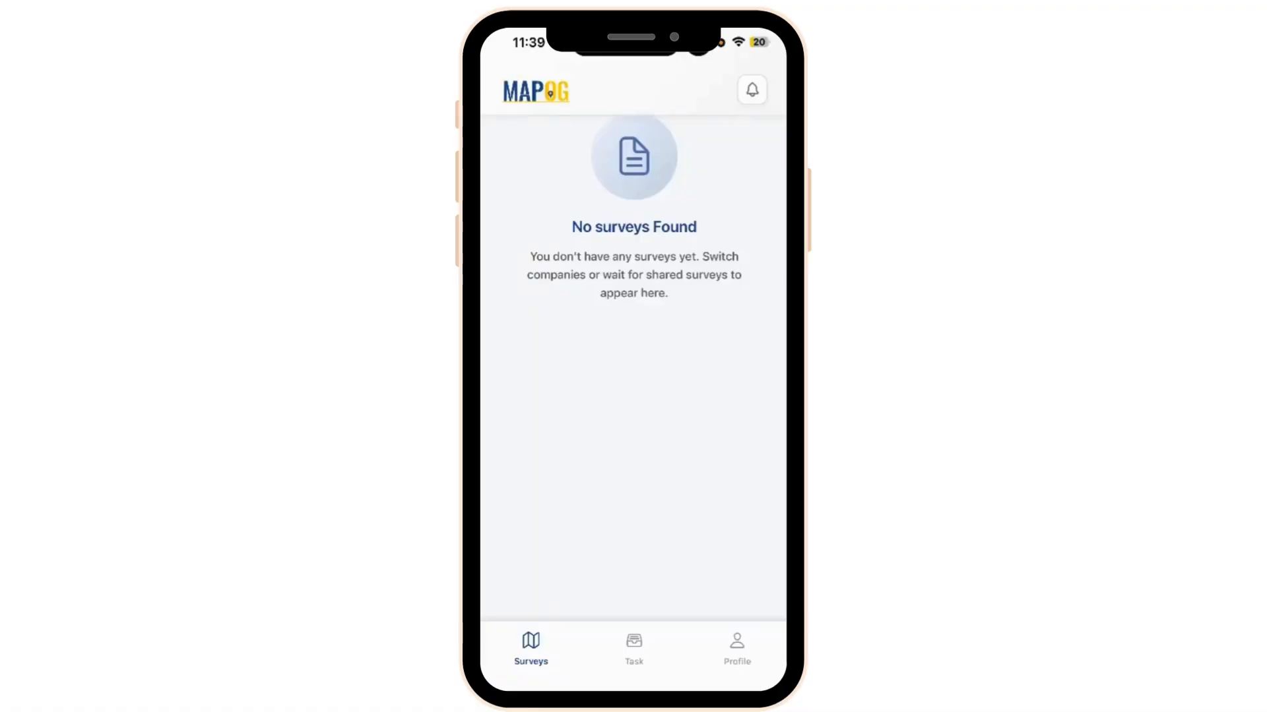
On the phone, open Weekly Stock Verification and update its status to Arrived, then Started
{"action": "left_click", "coordinate": [634, 649]}
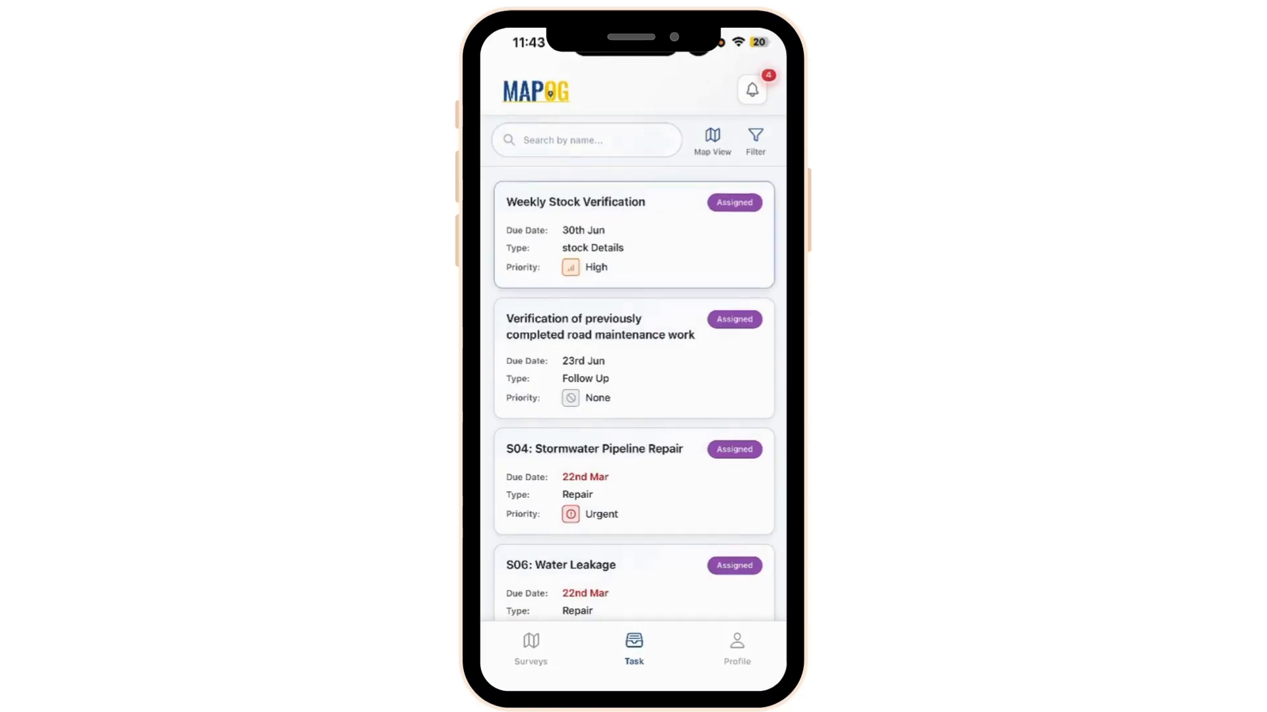
{"action": "left_click", "coordinate": [576, 203]}
{"action": "scroll", "coordinate": [634, 395], "scroll_direction": "down", "scroll_amount": 5}
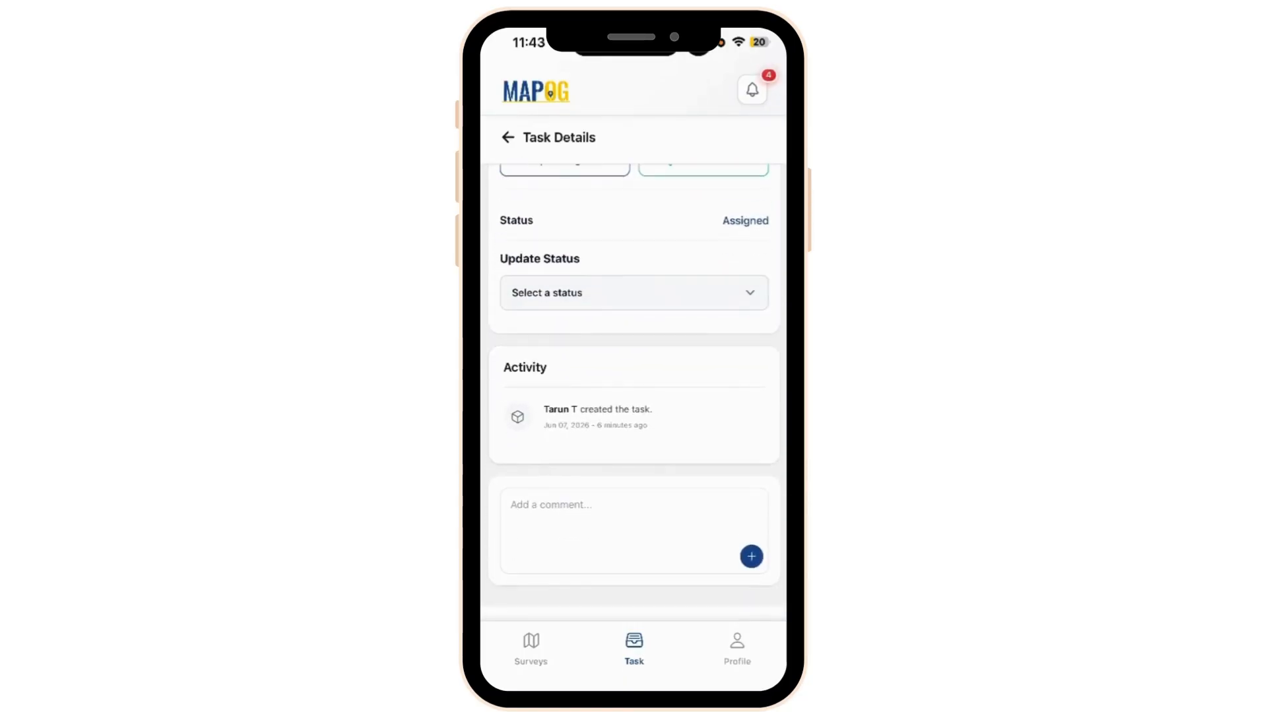
{"action": "left_click", "coordinate": [633, 284]}
{"action": "left_click", "coordinate": [543, 424]}
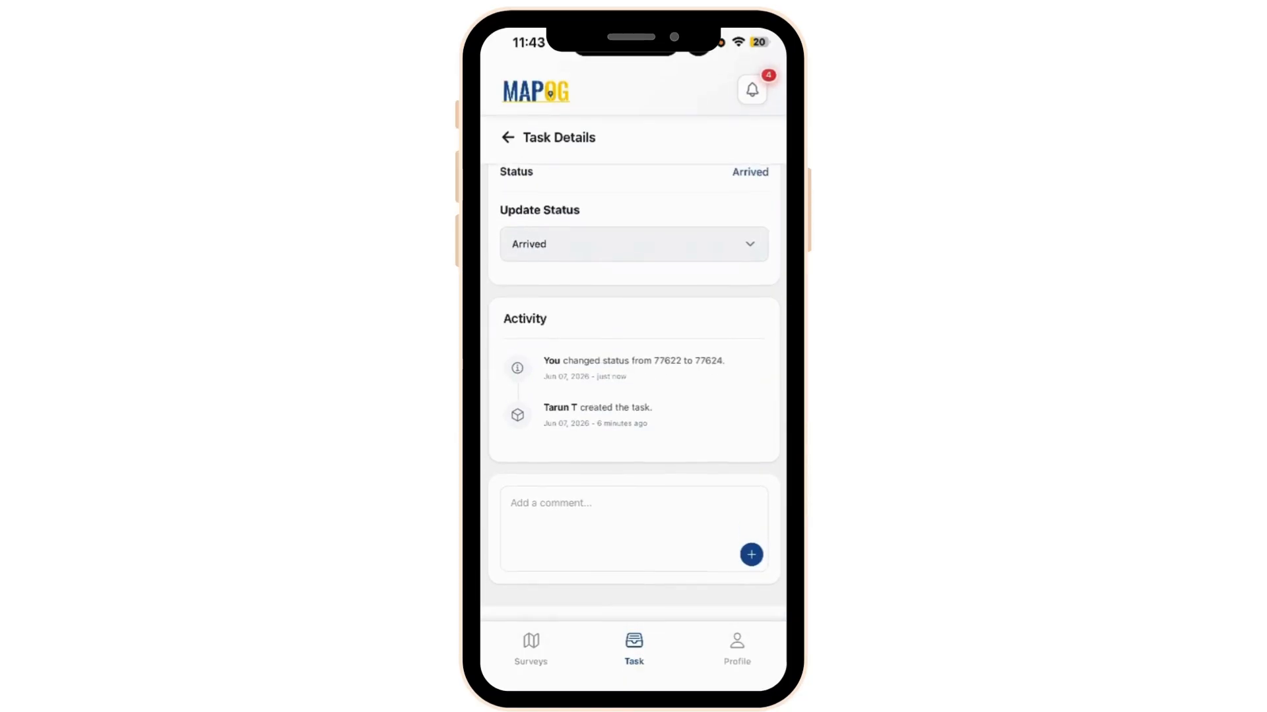
{"action": "left_click", "coordinate": [633, 243]}
{"action": "left_click", "coordinate": [565, 430]}
{"action": "scroll", "coordinate": [634, 382], "scroll_direction": "down", "scroll_amount": 1}
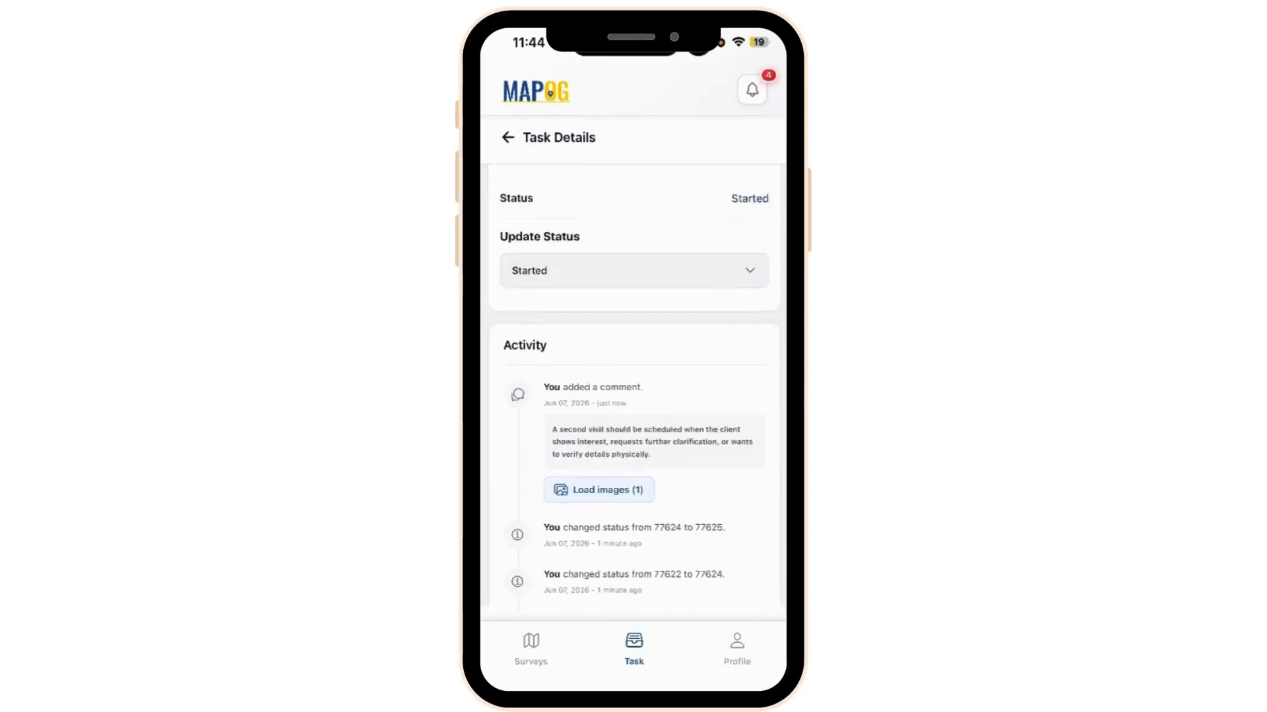
Mark Weekly Stock Verification Completed and submit its completion form with the stock results and photo
{"action": "scroll", "coordinate": [634, 382], "scroll_direction": "up", "scroll_amount": 3}
{"action": "left_click", "coordinate": [633, 397]}
{"action": "scroll", "coordinate": [620, 231], "scroll_direction": "down", "scroll_amount": 3}
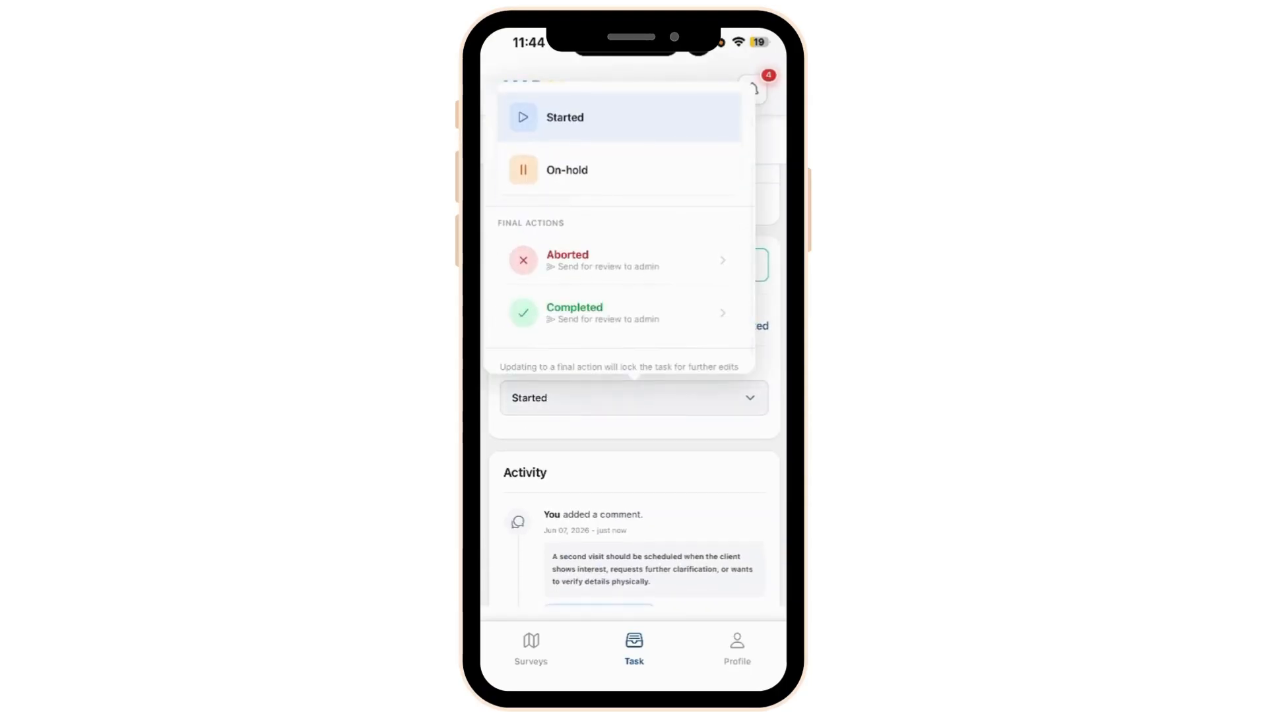
{"action": "left_click", "coordinate": [593, 311]}
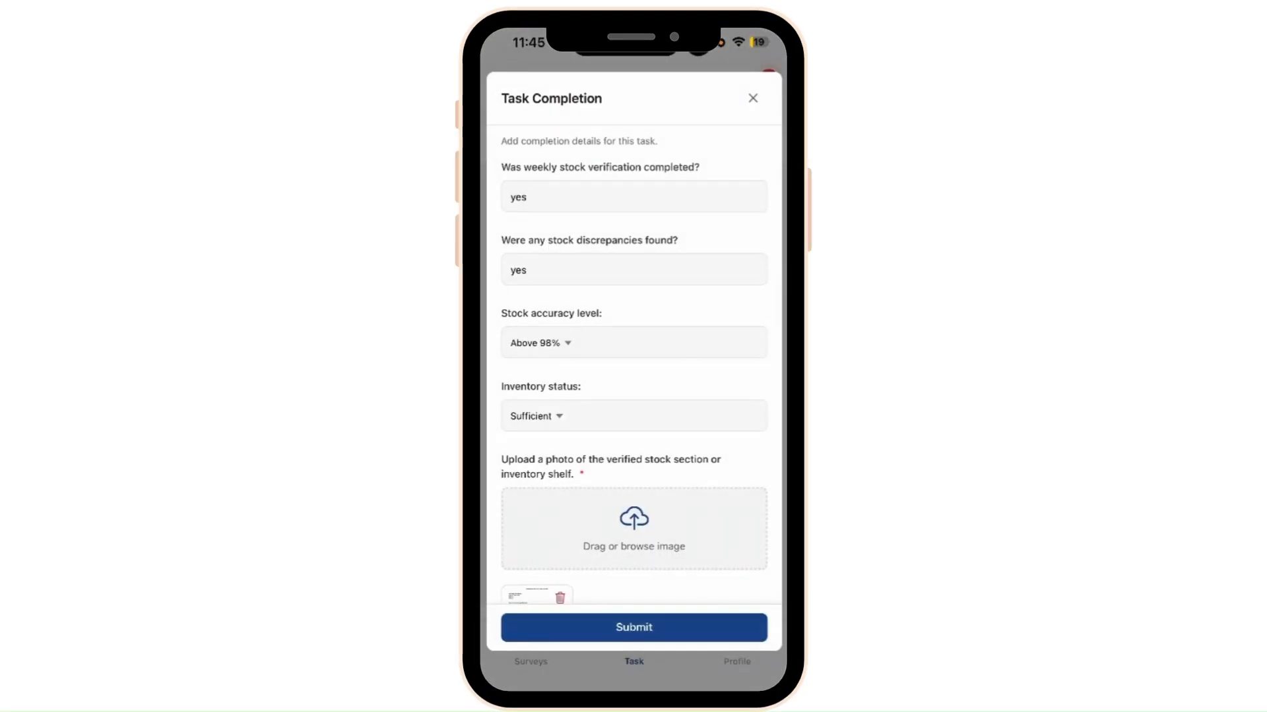
{"action": "scroll", "coordinate": [634, 370], "scroll_direction": "down", "scroll_amount": 2}
{"action": "left_click", "coordinate": [634, 627]}
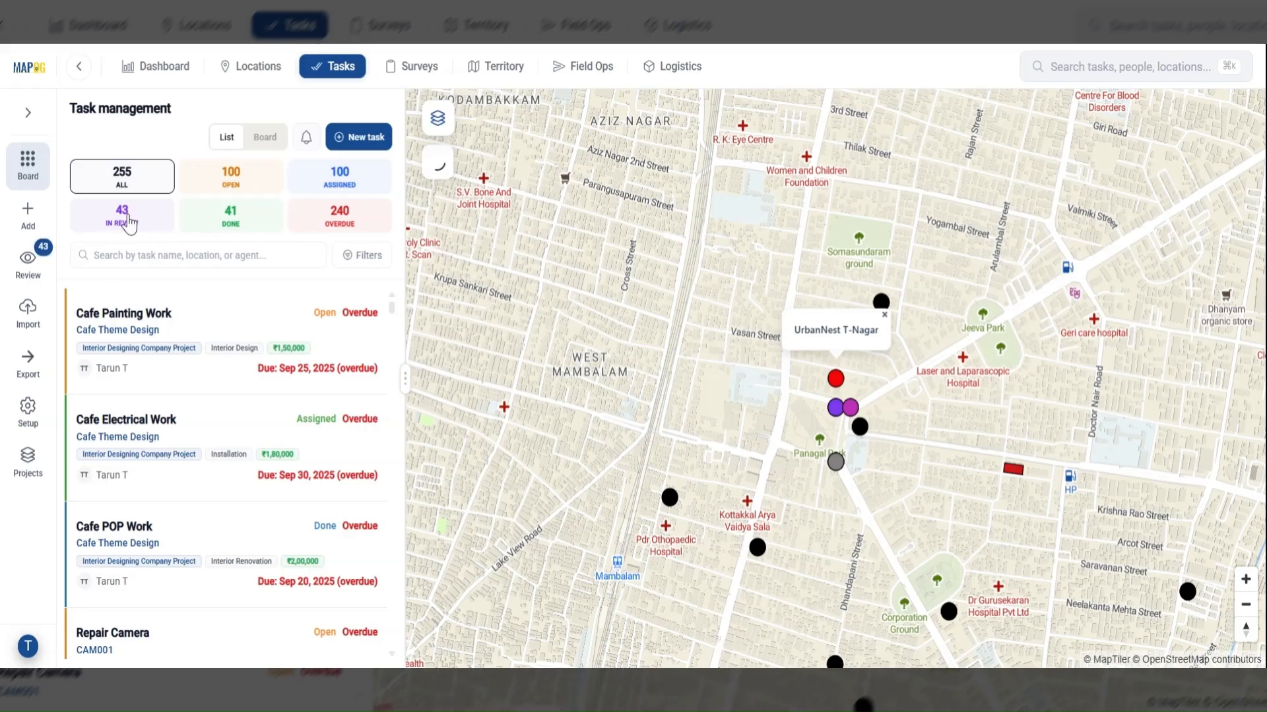
Approve the Weekly Stock Verification submission as Done with the comment 'all completed'
{"action": "left_click", "coordinate": [128, 223]}
{"action": "left_click", "coordinate": [210, 212]}
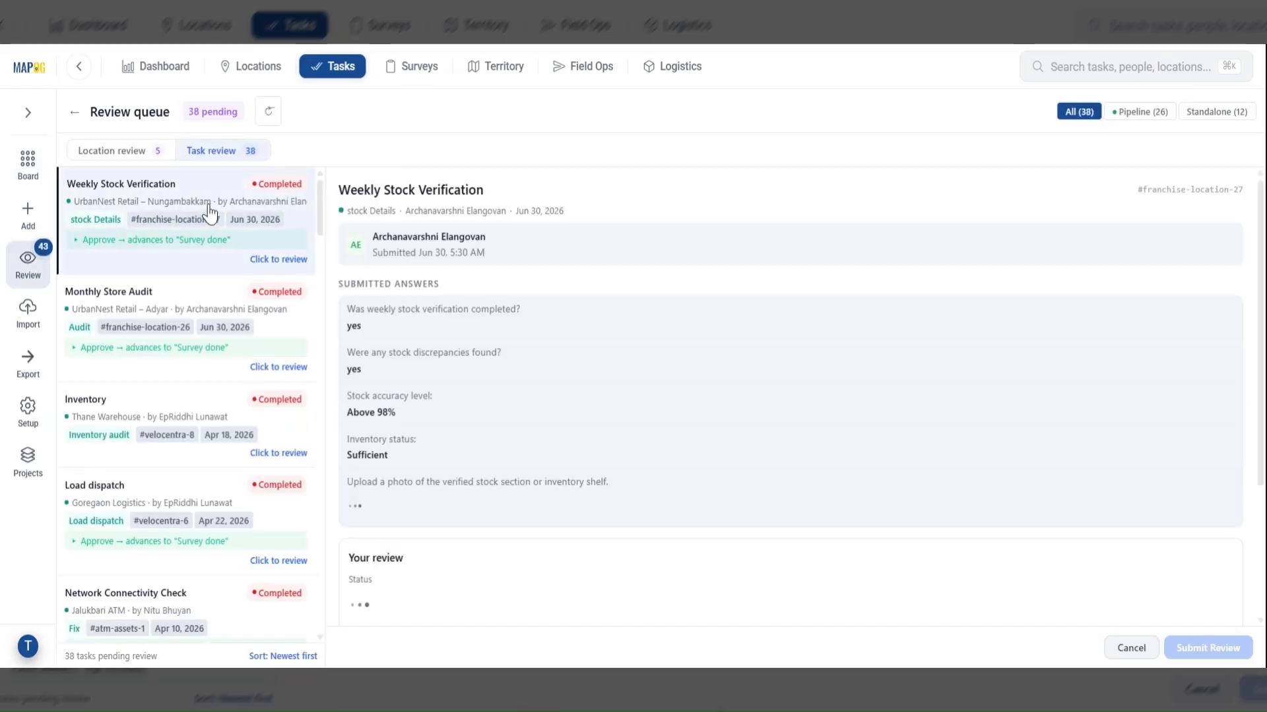
{"action": "scroll", "coordinate": [504, 389], "scroll_direction": "down", "scroll_amount": 6}
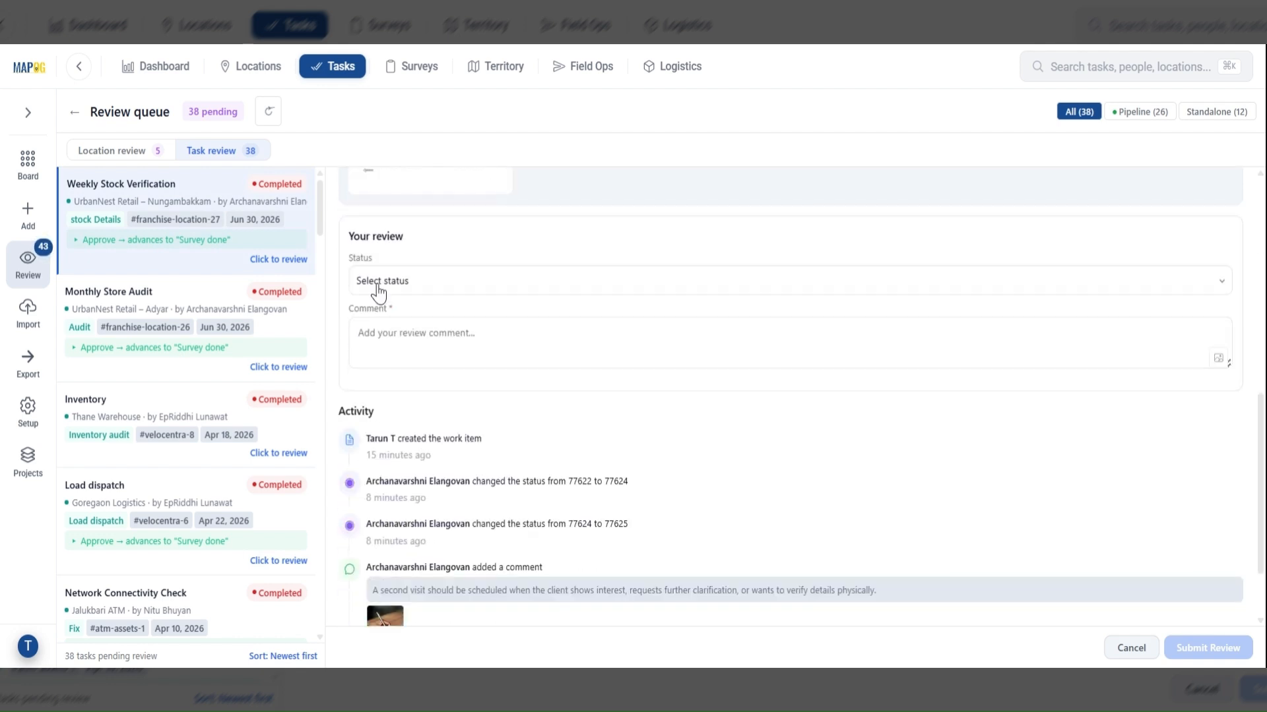
{"action": "left_click", "coordinate": [377, 285]}
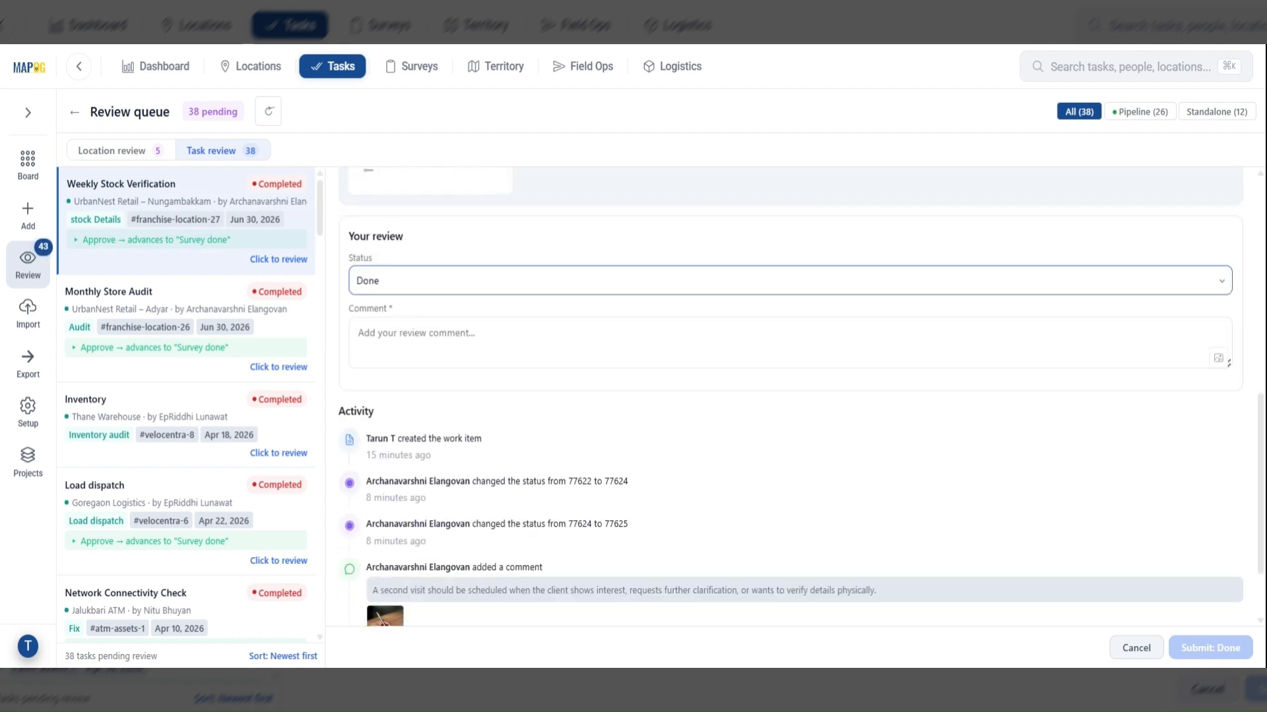
{"action": "left_click", "coordinate": [394, 335]}
{"action": "type", "text": "all completed"}
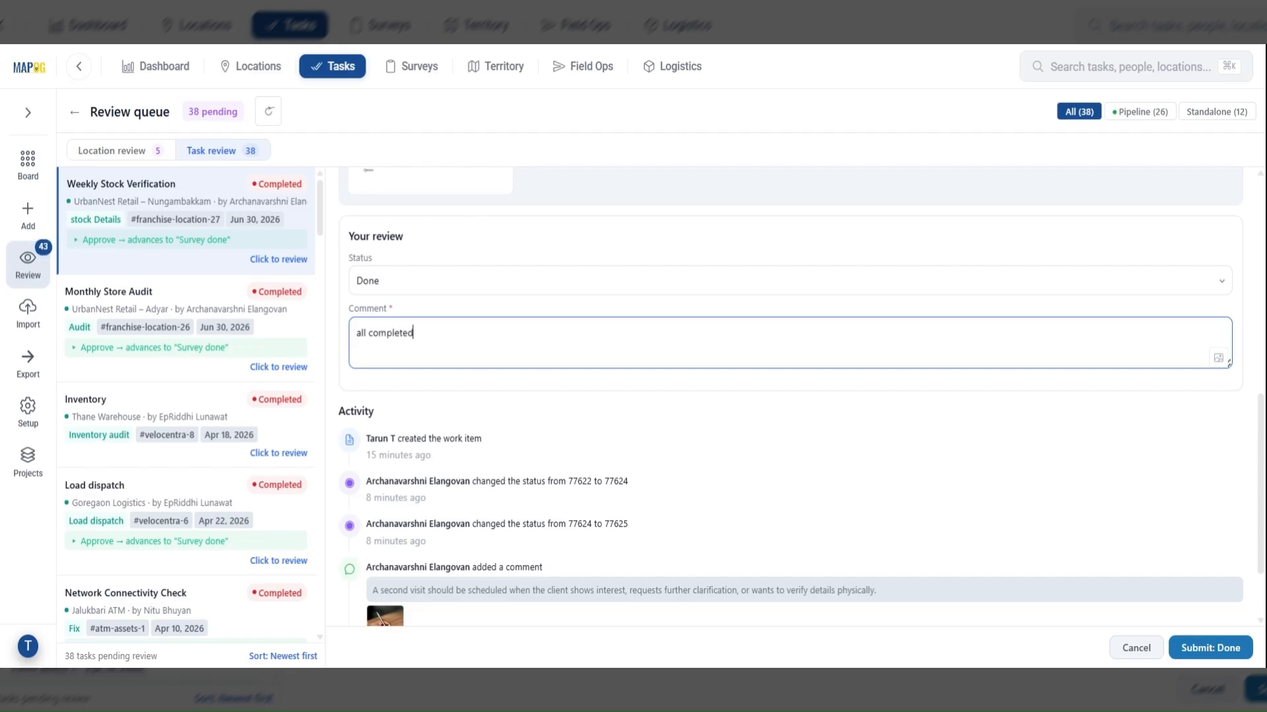
{"action": "scroll", "coordinate": [705, 445], "scroll_direction": "down", "scroll_amount": 2}
{"action": "left_click", "coordinate": [1195, 647]}
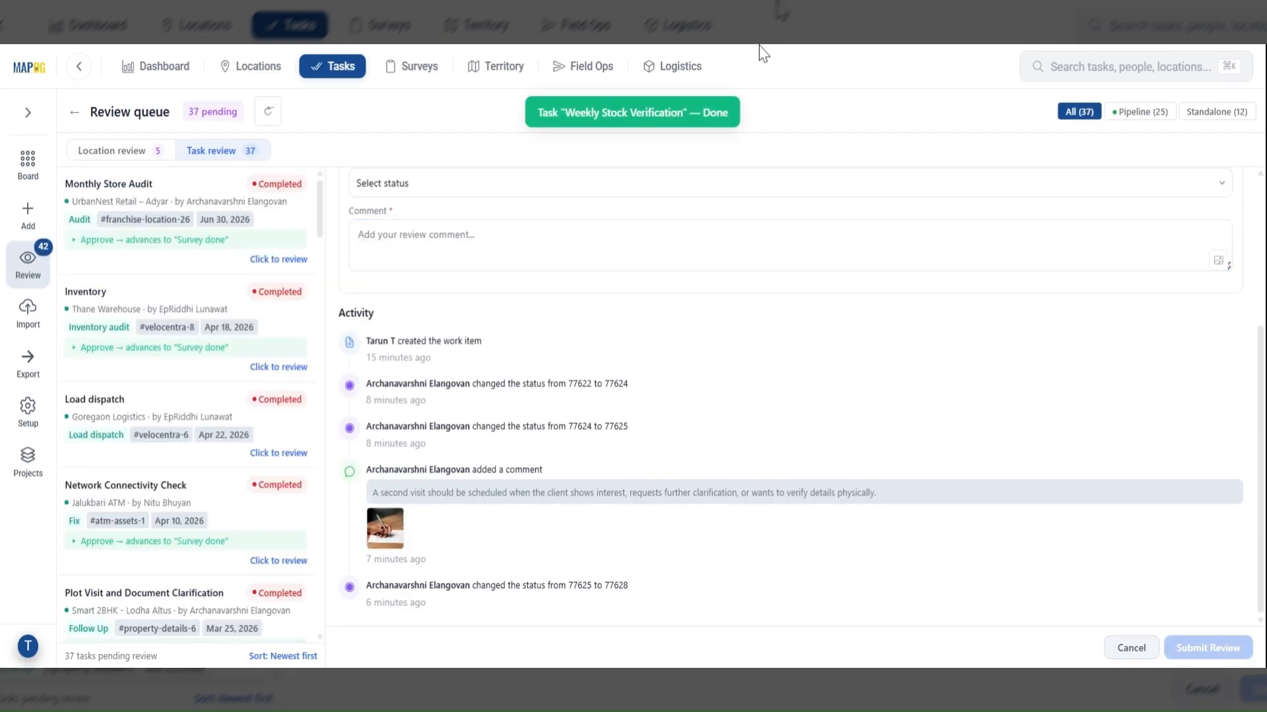
Filter task management to Done tasks and search for 'stock'
{"action": "left_click", "coordinate": [74, 113]}
{"action": "left_click", "coordinate": [249, 224]}
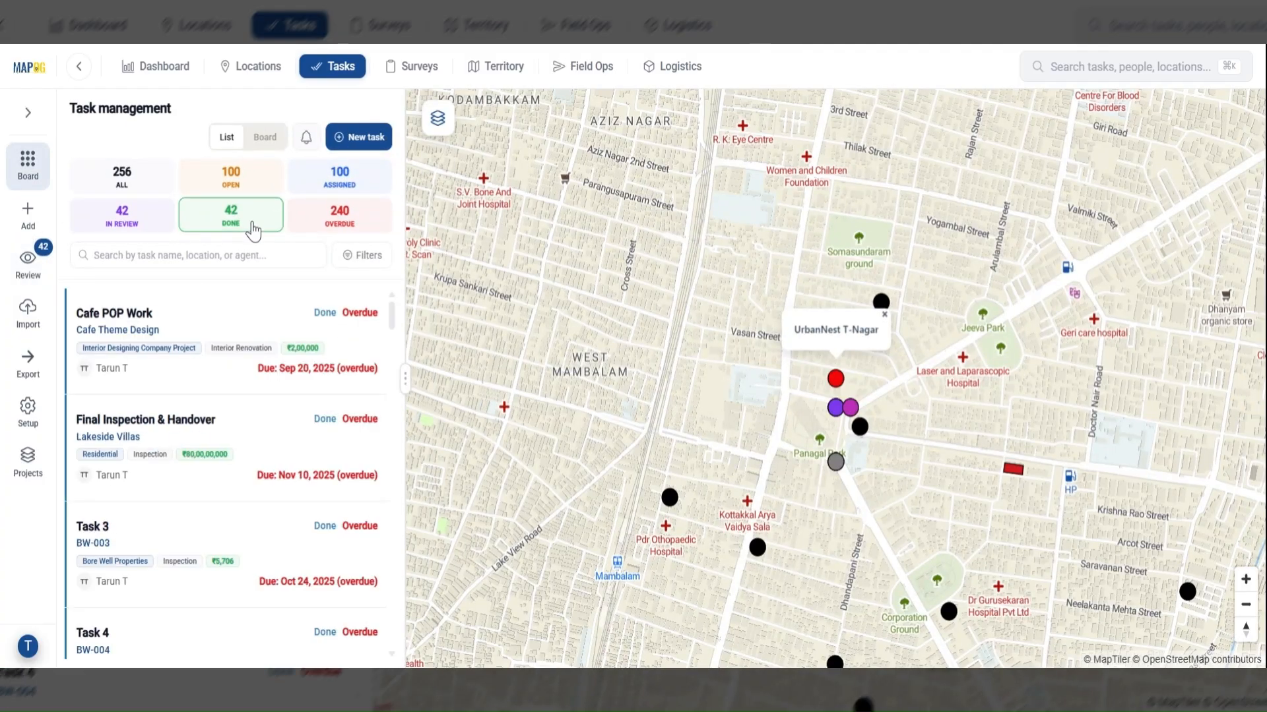
{"action": "left_click", "coordinate": [198, 255]}
{"action": "type", "text": "stock"}
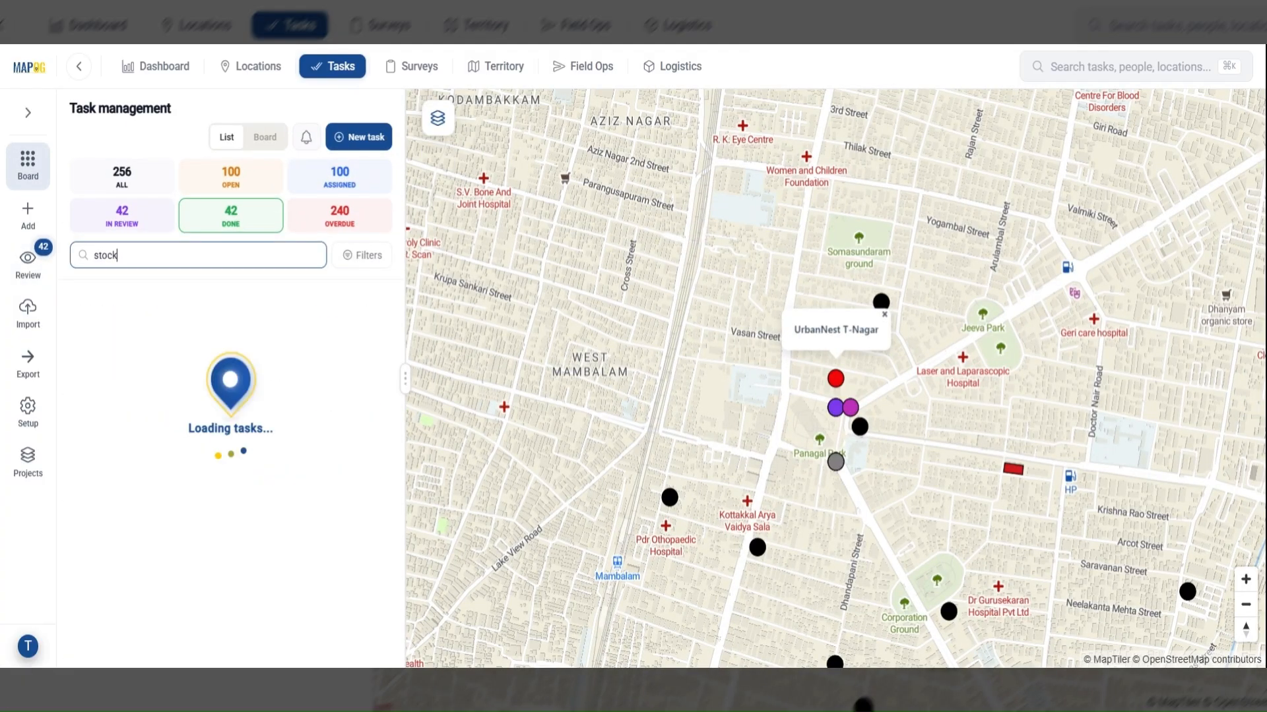
{"action": "left_click", "coordinate": [78, 68]}
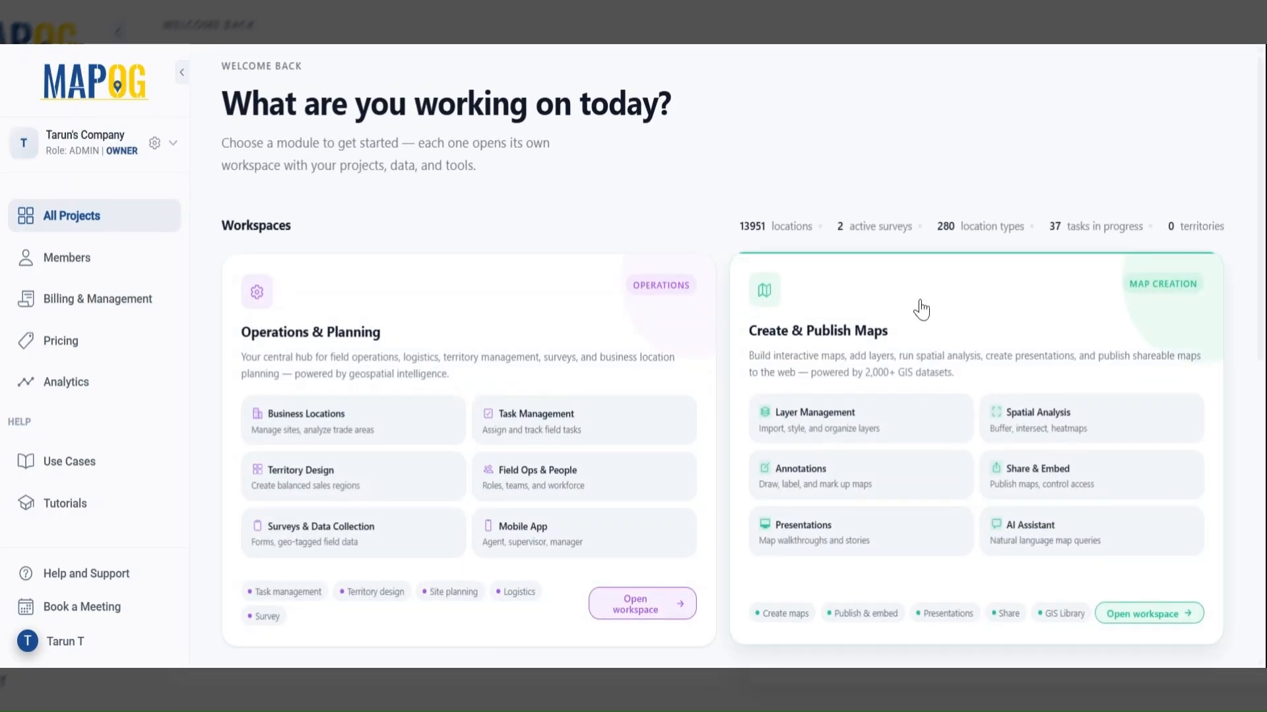
Start a new map in Create & Publish Maps using the Store Mapper template
{"action": "left_click", "coordinate": [897, 309]}
{"action": "left_click", "coordinate": [1075, 168]}
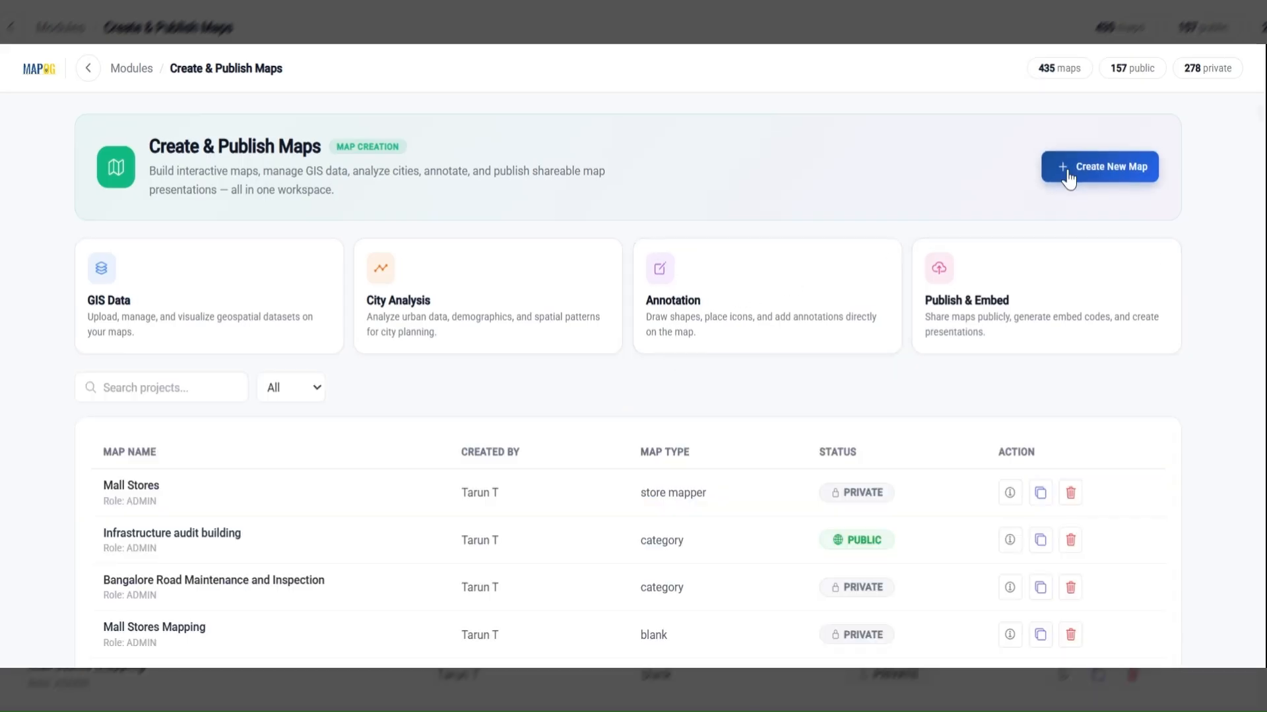
{"action": "left_click", "coordinate": [719, 333]}
{"action": "left_click", "coordinate": [820, 548]}
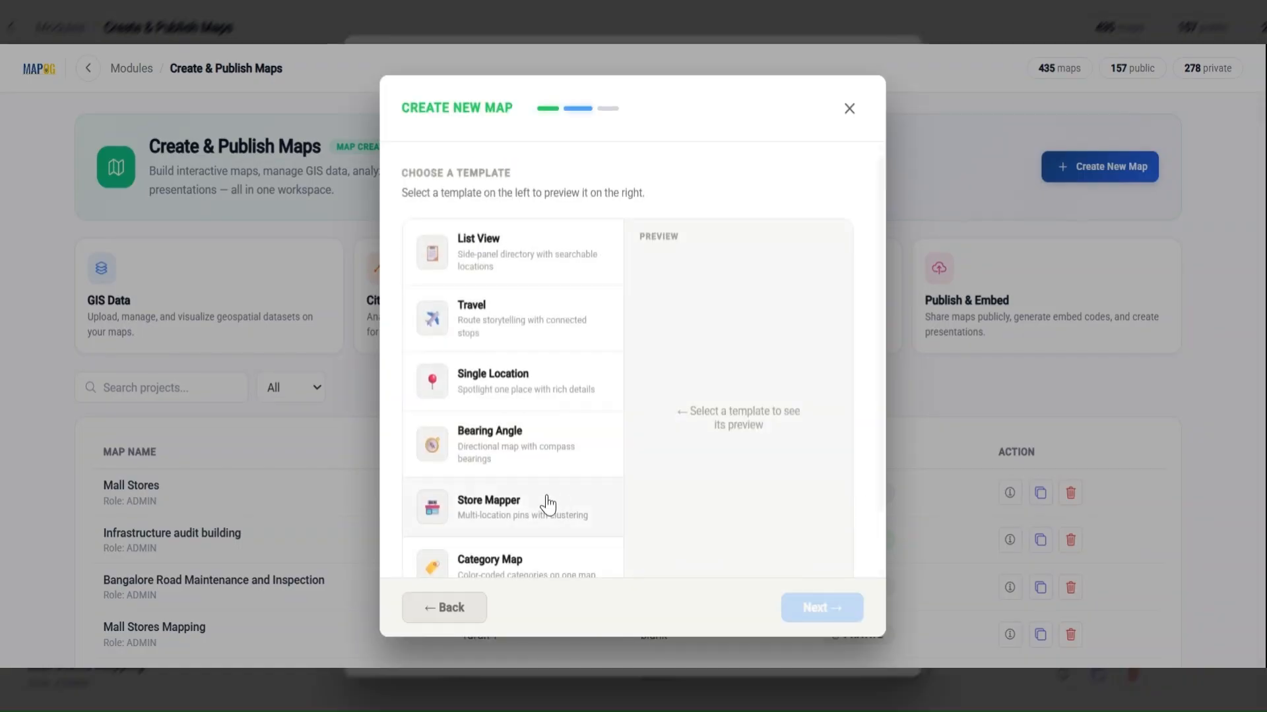
{"action": "scroll", "coordinate": [512, 488], "scroll_direction": "down", "scroll_amount": 1}
{"action": "left_click", "coordinate": [509, 467]}
{"action": "left_click", "coordinate": [818, 604]}
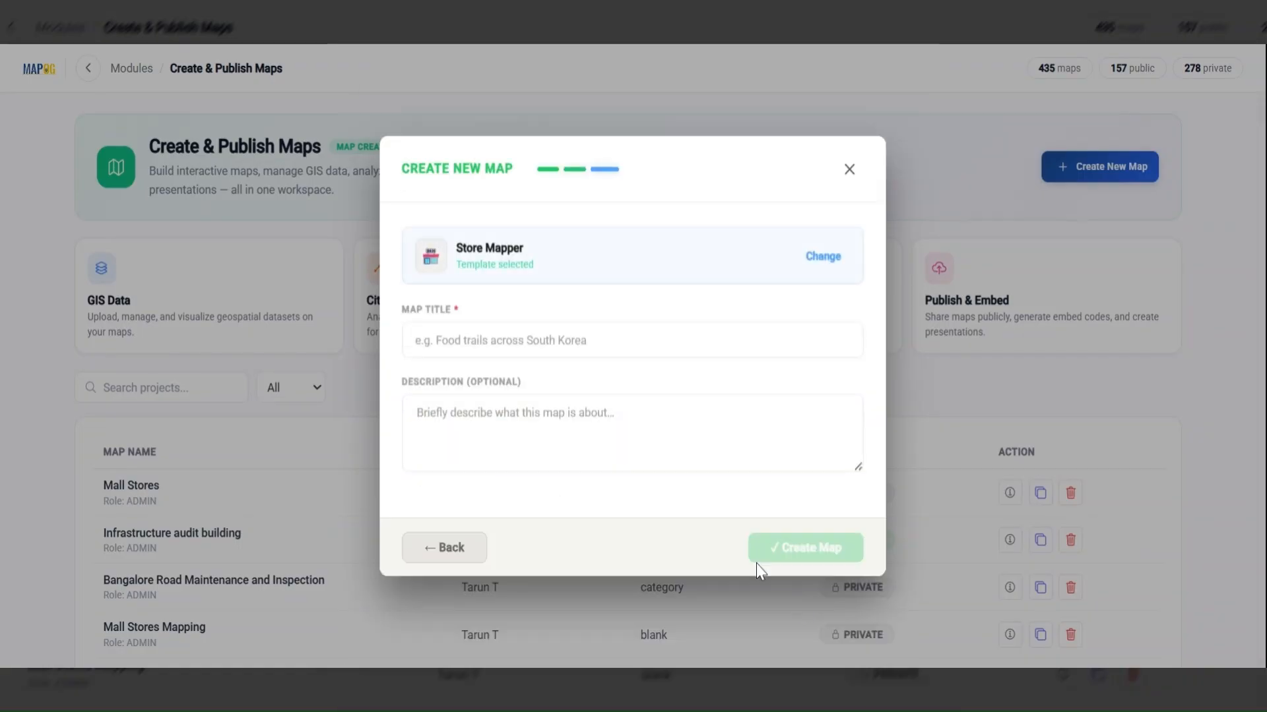
Title the map 'Task Completion Forms for Field Teams', add its description, and create it
{"action": "type", "text": "Task Completion Forms for Field Teams"}
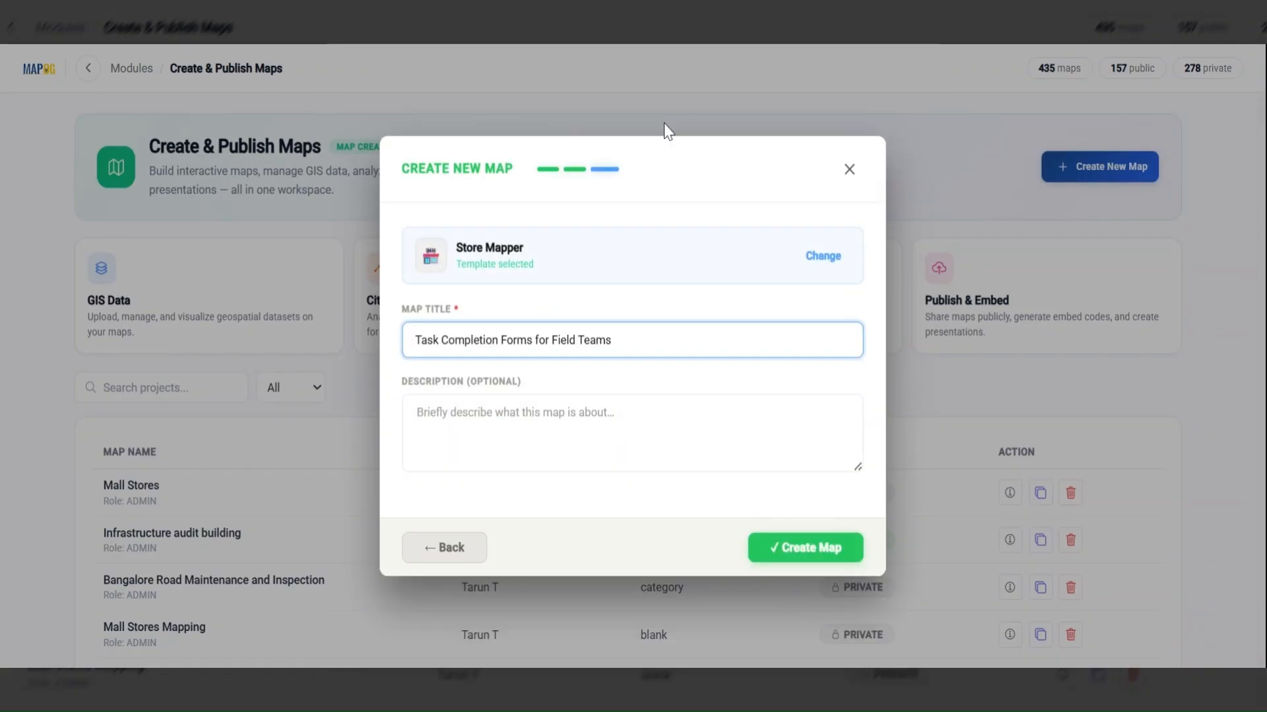
{"action": "left_click", "coordinate": [691, 52]}
{"action": "key", "text": "Tab"}
{"action": "type", "text": "Create mandatory task completion forms for field teams to improve accountability, progress tracking, compliance, and reporting accuracy."}
{"action": "left_click", "coordinate": [806, 549]}
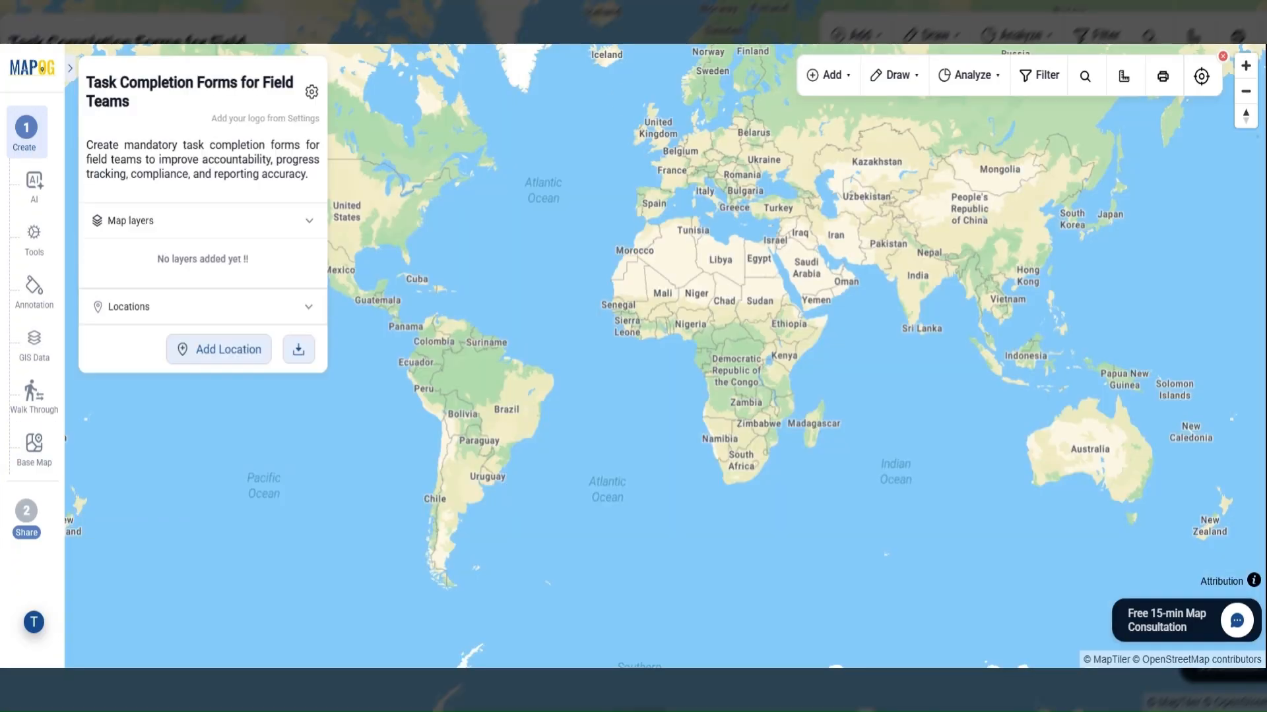
Add all 12 stores from the library's Create Mandatory Tasks location set to the map
{"action": "left_click", "coordinate": [219, 347]}
{"action": "left_click", "coordinate": [240, 418]}
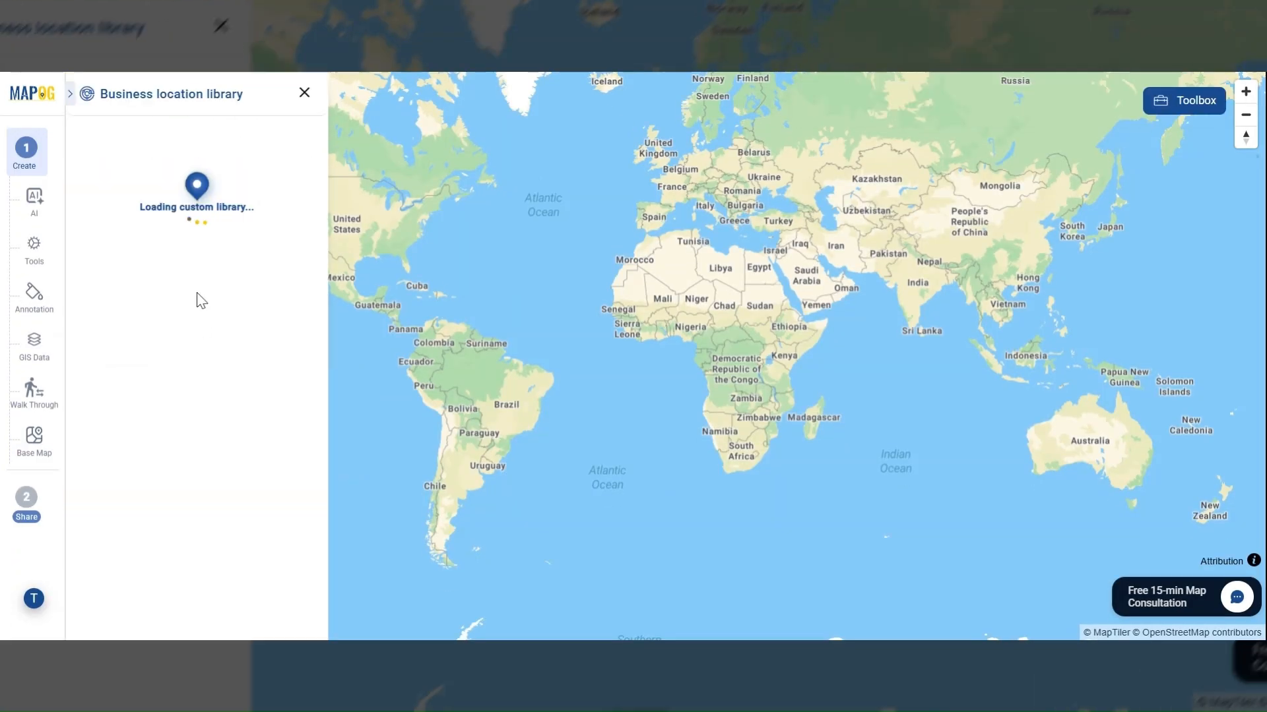
{"action": "scroll", "coordinate": [203, 237], "scroll_direction": "down", "scroll_amount": 6}
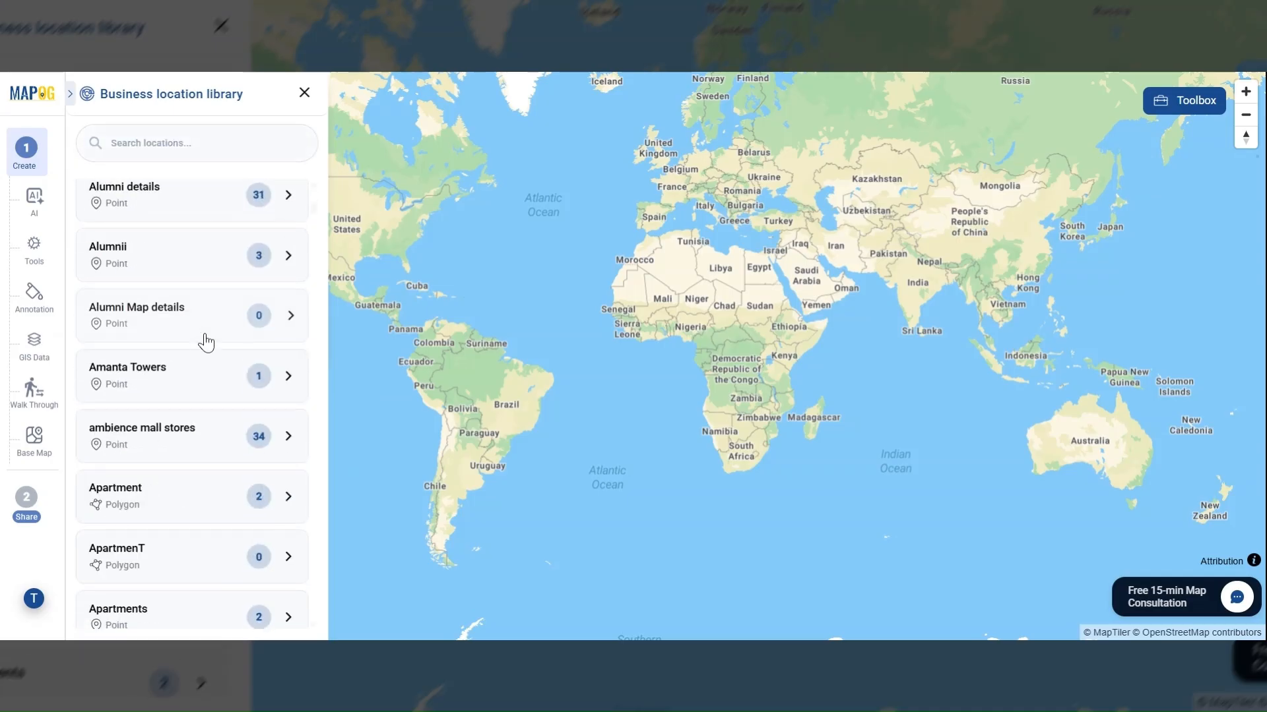
{"action": "left_click", "coordinate": [153, 142]}
{"action": "type", "text": "cre"}
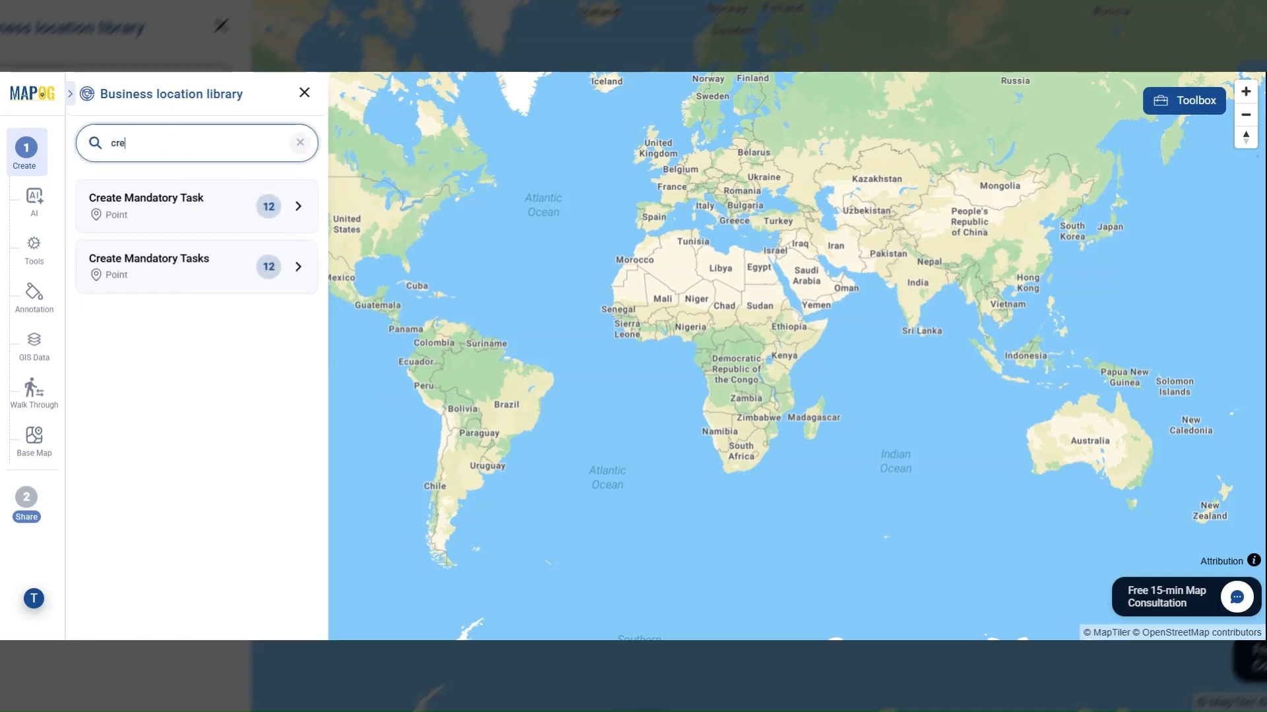
{"action": "left_click", "coordinate": [220, 267]}
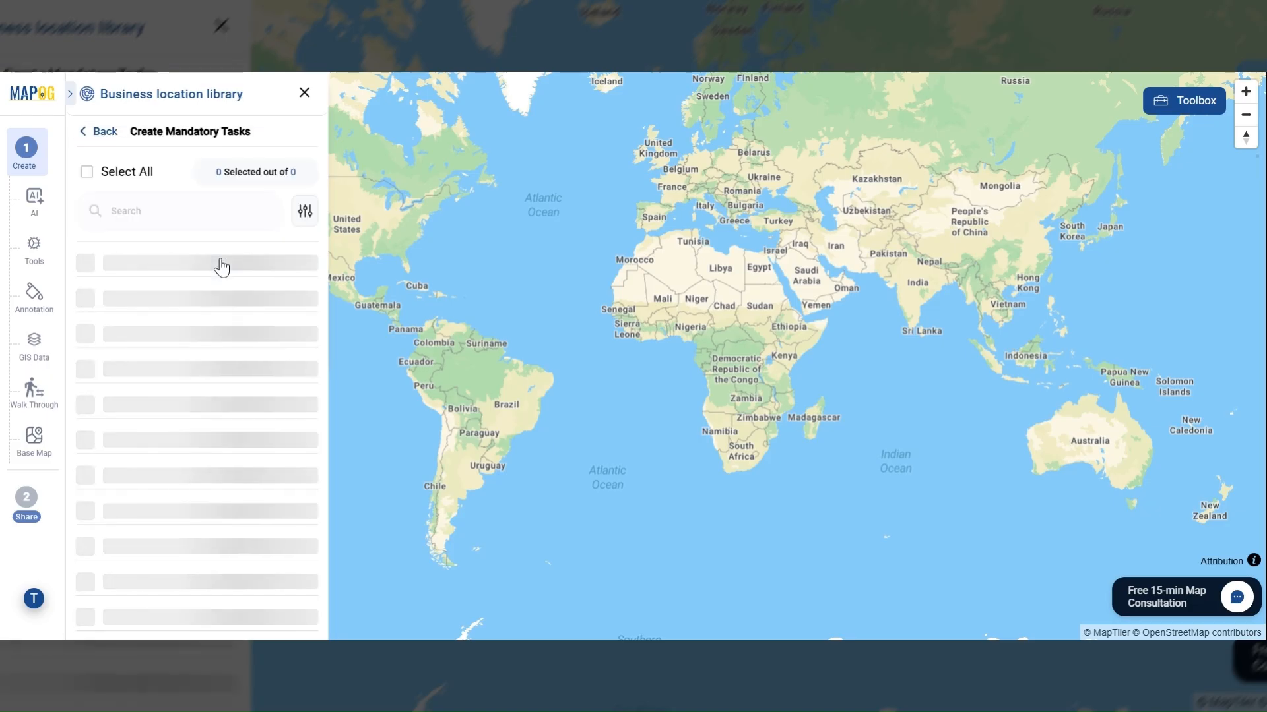
{"action": "left_click", "coordinate": [86, 172]}
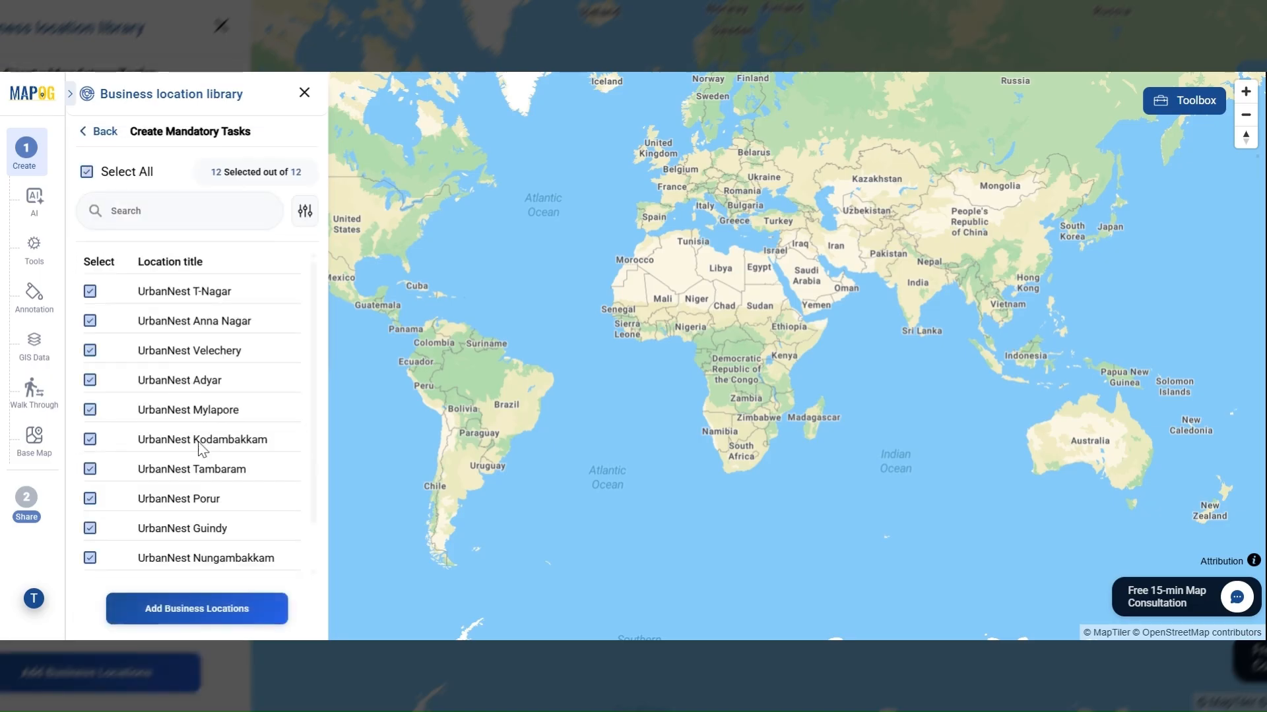
{"action": "left_click", "coordinate": [232, 615]}
Limit location card properties to Address, Customer Rating, Email and Phone Number
{"action": "scroll", "coordinate": [249, 432], "scroll_direction": "down", "scroll_amount": 2}
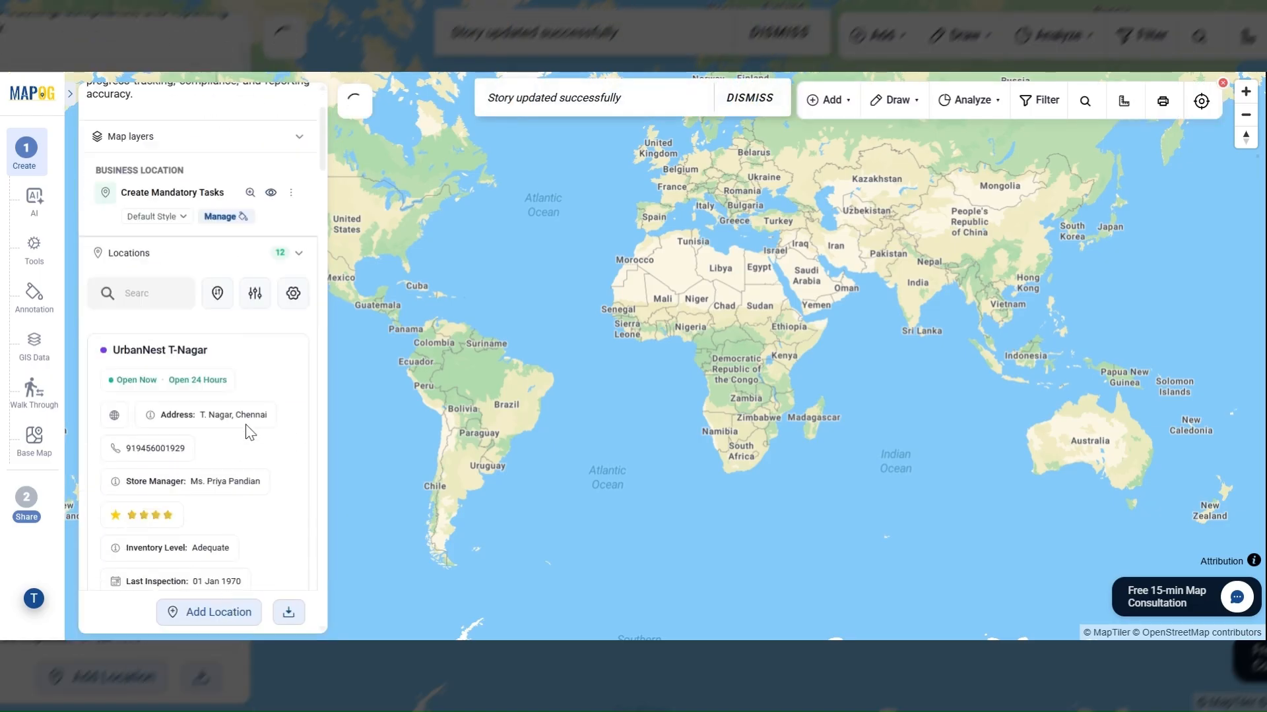
{"action": "scroll", "coordinate": [249, 432], "scroll_direction": "down", "scroll_amount": 1}
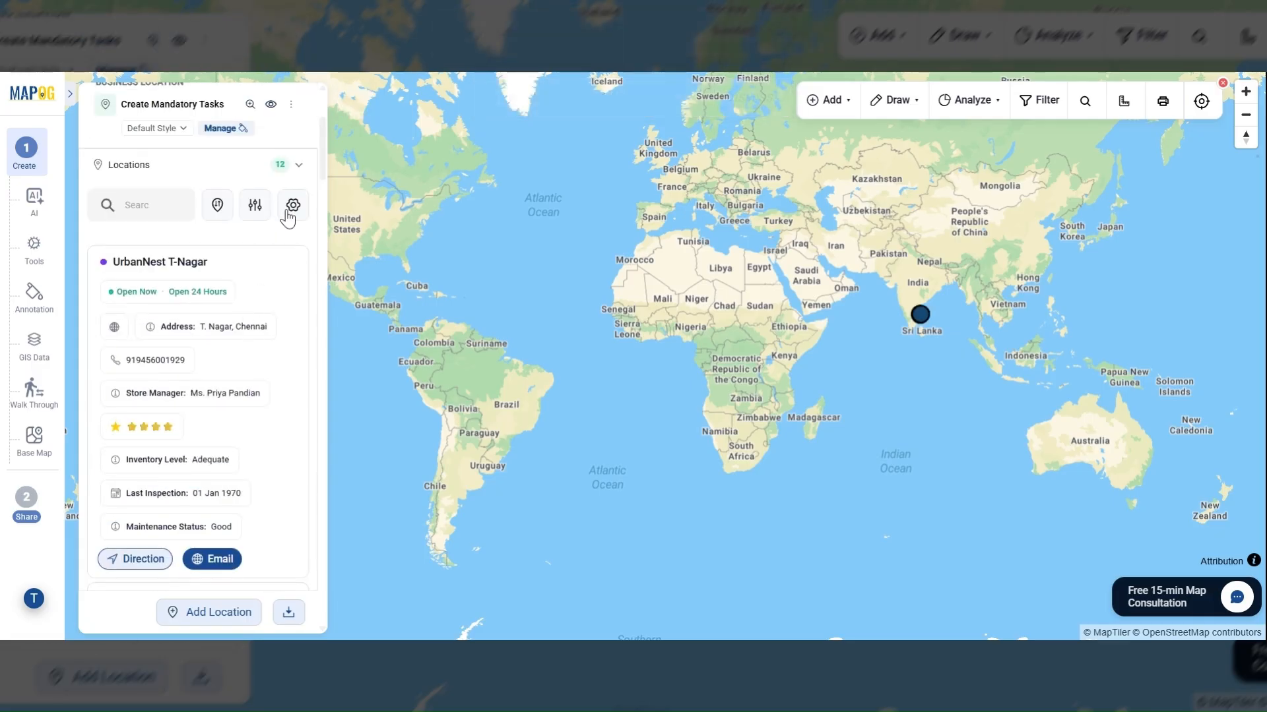
{"action": "left_click", "coordinate": [287, 212]}
{"action": "left_click", "coordinate": [510, 409]}
{"action": "left_click", "coordinate": [513, 444]}
{"action": "left_click", "coordinate": [512, 478]}
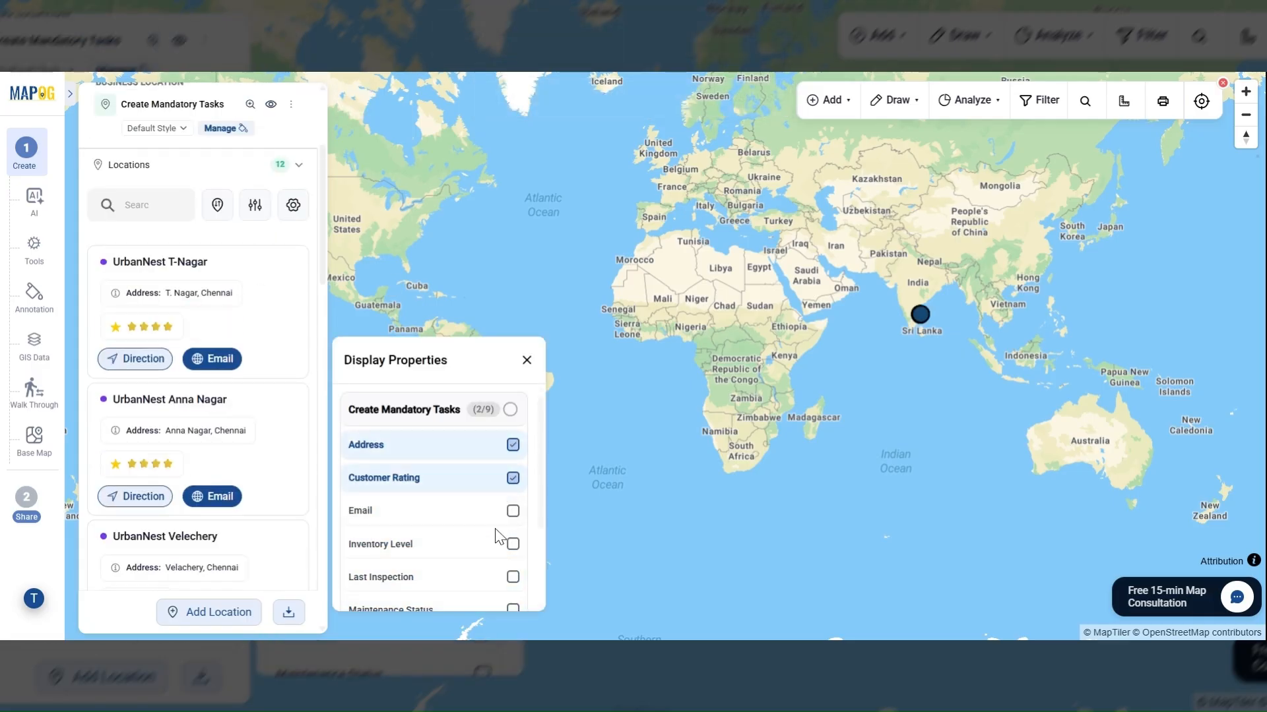
{"action": "left_click", "coordinate": [505, 513]}
{"action": "scroll", "coordinate": [504, 527], "scroll_direction": "down", "scroll_amount": 4}
{"action": "left_click", "coordinate": [507, 555]}
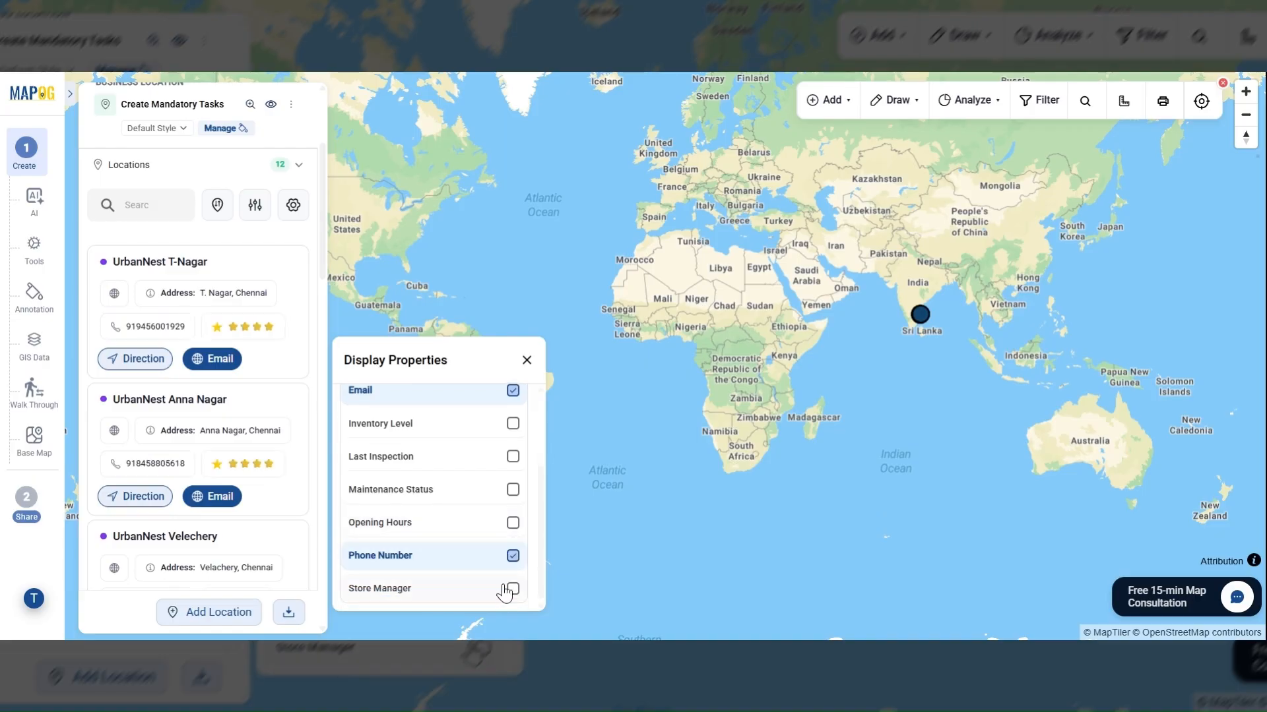
{"action": "left_click", "coordinate": [526, 361]}
Show the UrbanNest T-Nagar store's details
{"action": "scroll", "coordinate": [283, 500], "scroll_direction": "up", "scroll_amount": 5}
{"action": "scroll", "coordinate": [291, 481], "scroll_direction": "down", "scroll_amount": 15}
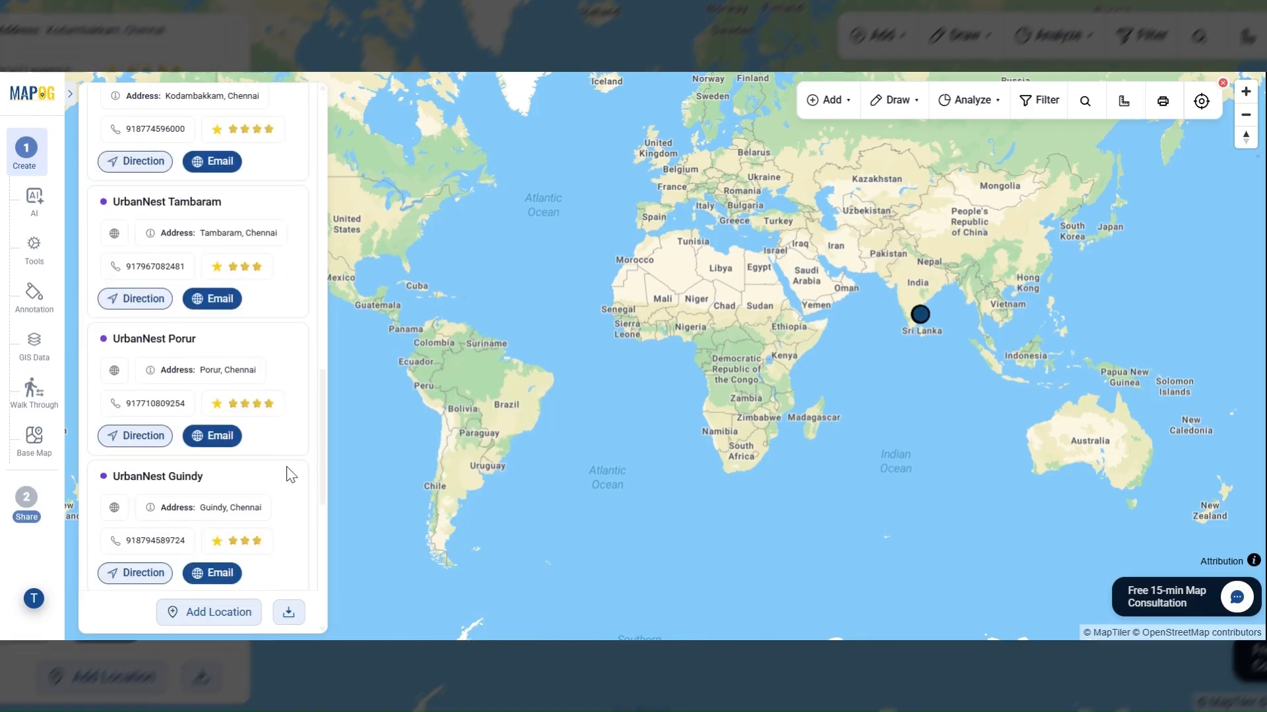
{"action": "scroll", "coordinate": [248, 392], "scroll_direction": "up", "scroll_amount": 15}
{"action": "left_click", "coordinate": [248, 392]}
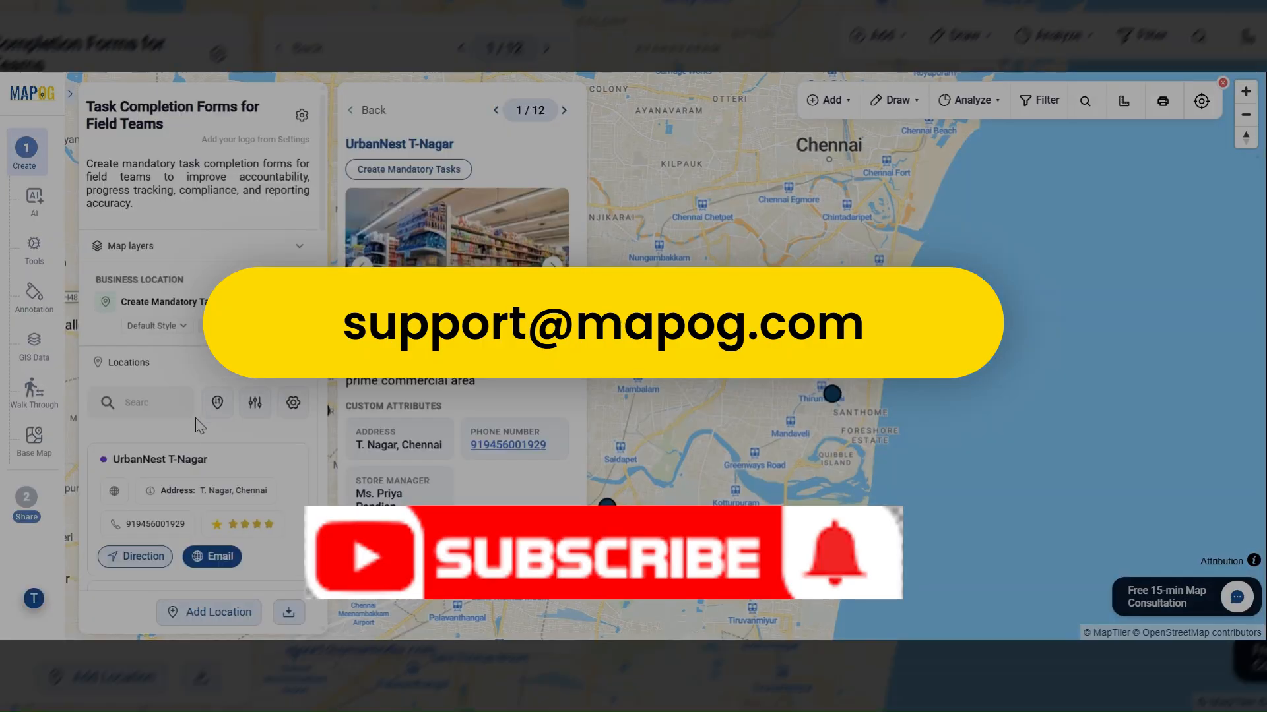
Review the UrbanNest Anna Nagar and T-Nagar store details
{"action": "scroll", "coordinate": [198, 422], "scroll_direction": "down", "scroll_amount": 3}
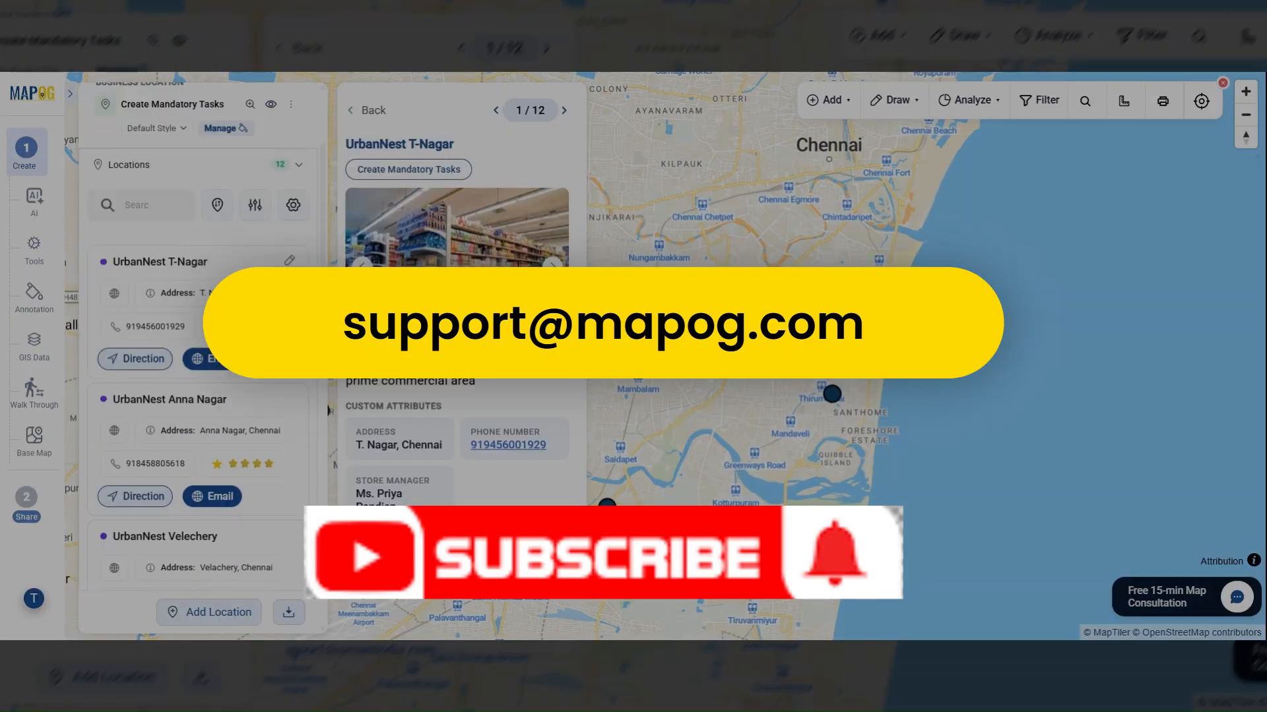
{"action": "left_click", "coordinate": [193, 408]}
{"action": "scroll", "coordinate": [178, 360], "scroll_direction": "down", "scroll_amount": 3}
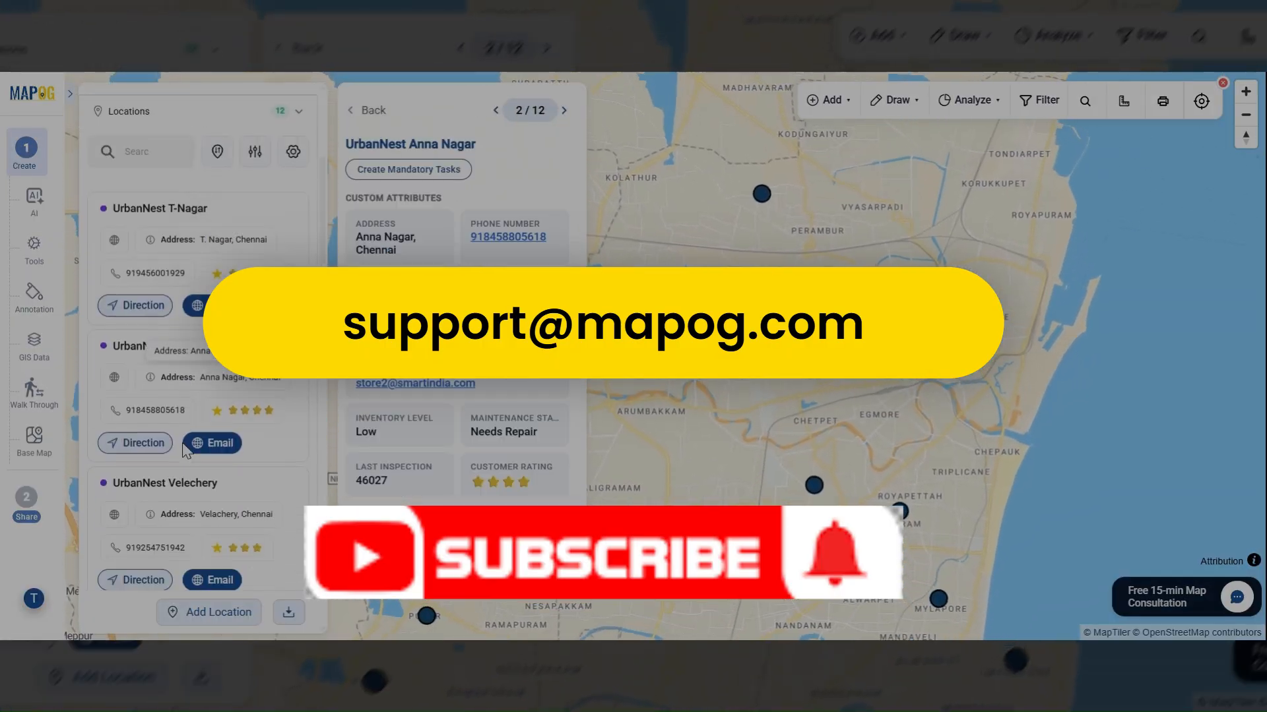
{"action": "scroll", "coordinate": [178, 360], "scroll_direction": "up", "scroll_amount": 10}
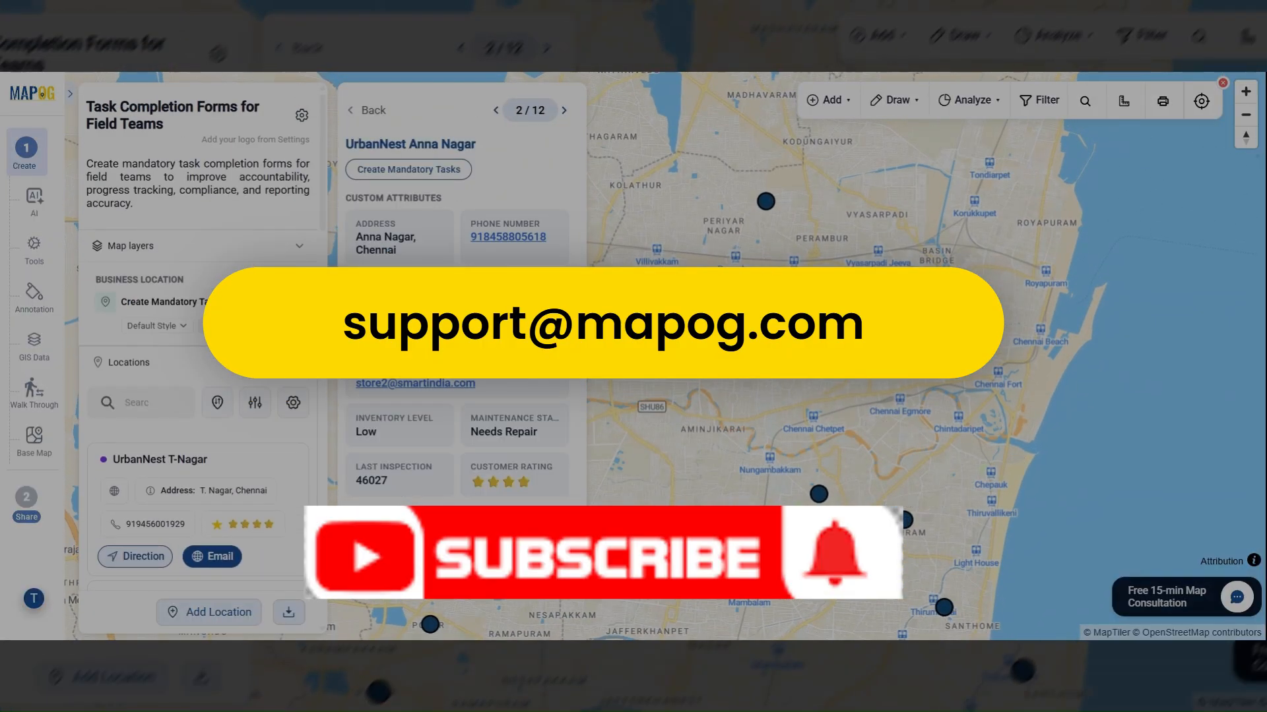
{"action": "left_click", "coordinate": [165, 473]}
Close the store detail view and zoom out to see all twelve markers across Chennai
{"action": "scroll", "coordinate": [187, 455], "scroll_direction": "down", "scroll_amount": 4}
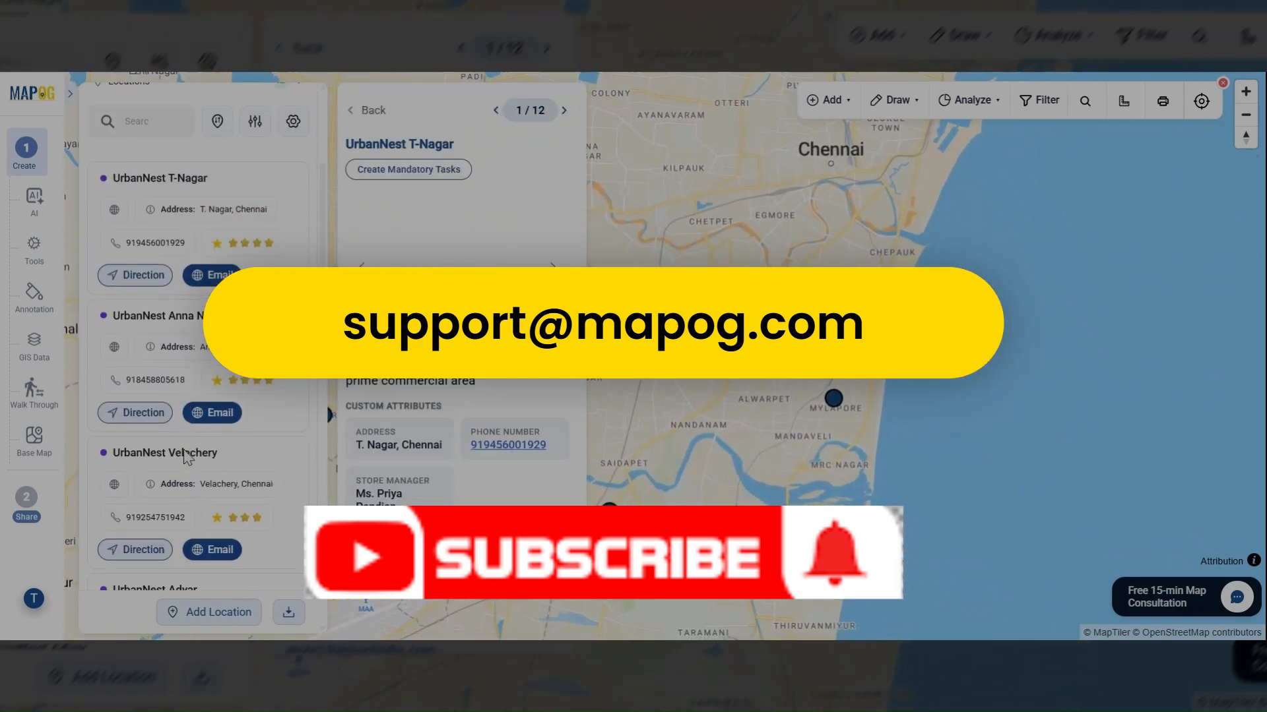
{"action": "scroll", "coordinate": [187, 455], "scroll_direction": "down", "scroll_amount": 8}
{"action": "scroll", "coordinate": [561, 172], "scroll_direction": "down", "scroll_amount": 3}
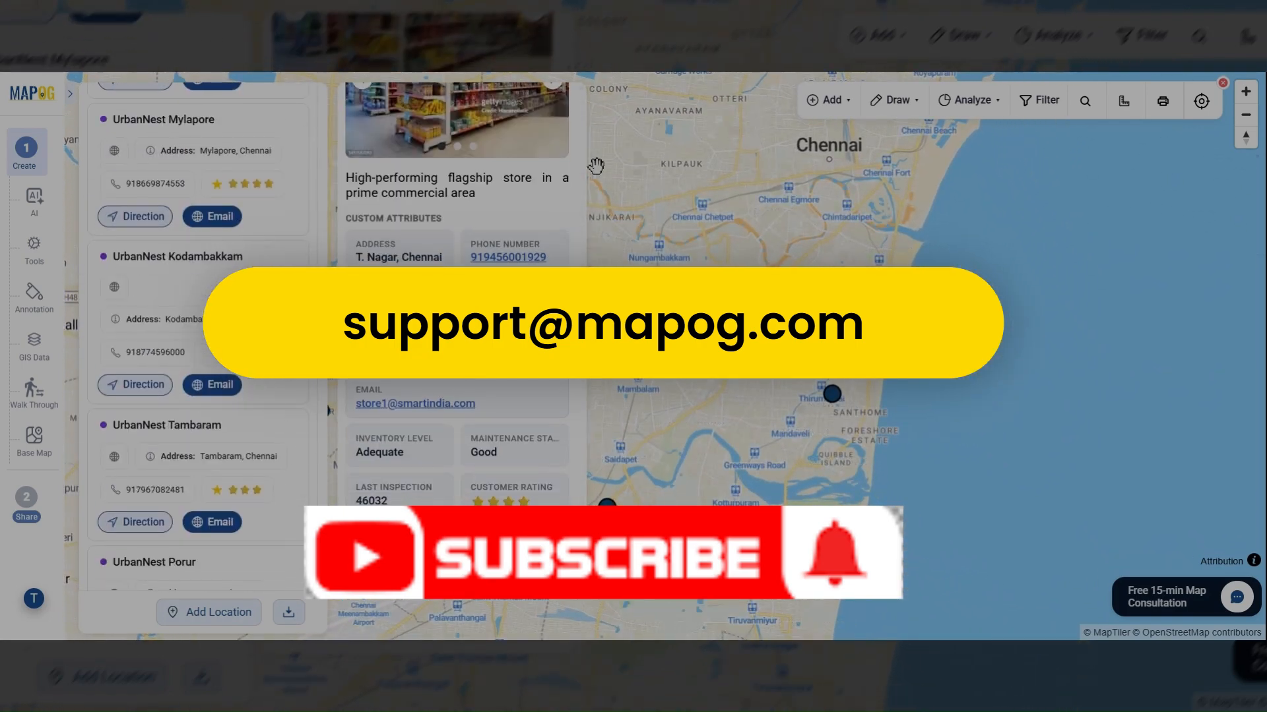
{"action": "scroll", "coordinate": [571, 175], "scroll_direction": "up", "scroll_amount": 3}
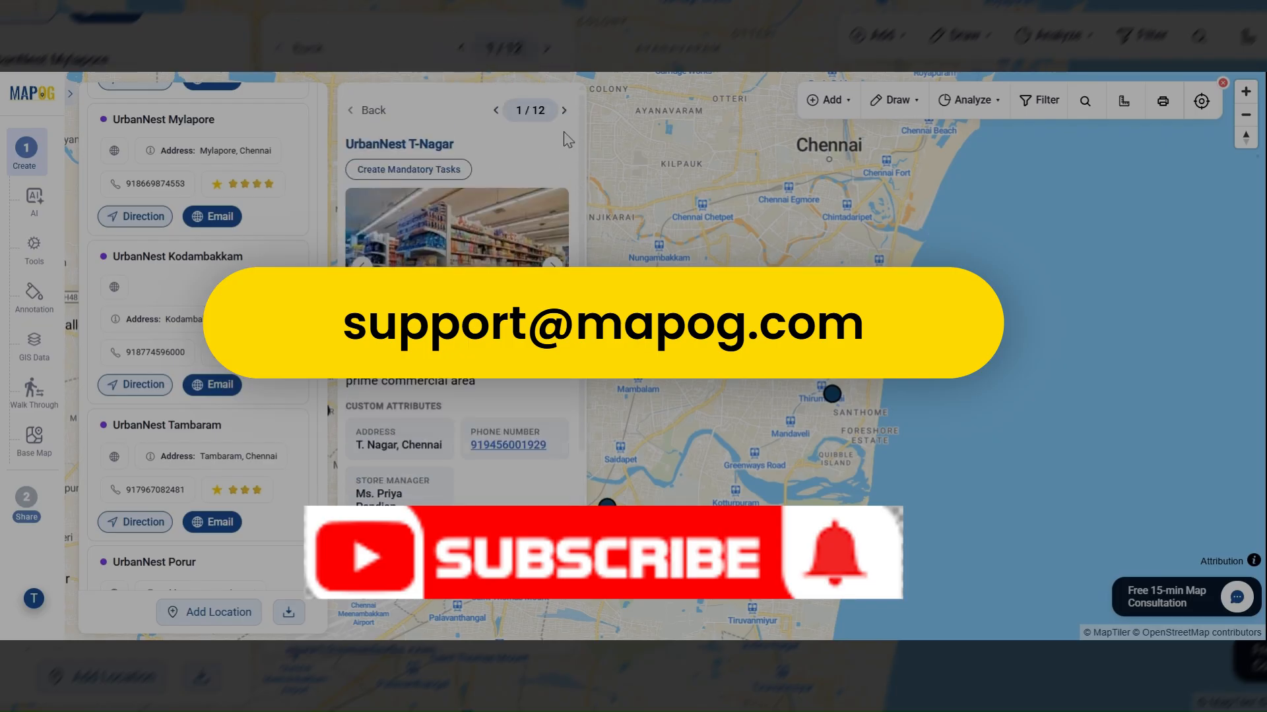
{"action": "left_click", "coordinate": [369, 118]}
{"action": "scroll", "coordinate": [654, 263], "scroll_direction": "down", "scroll_amount": 5}
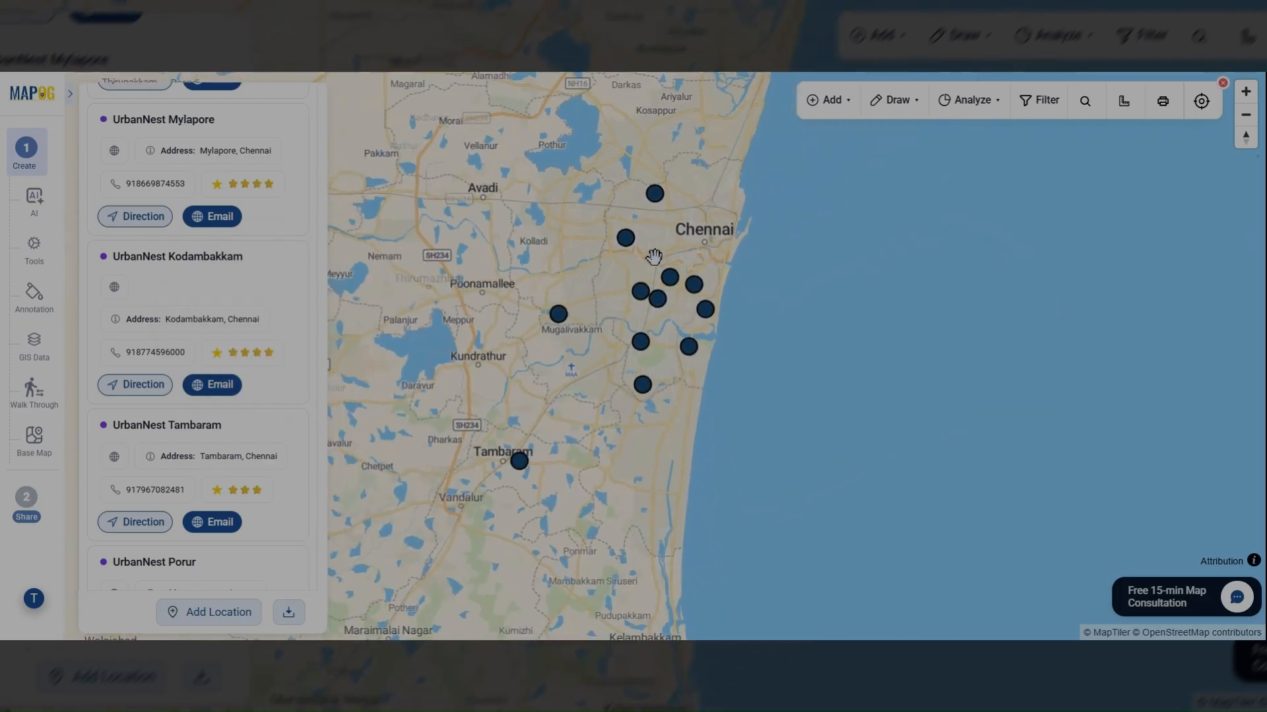